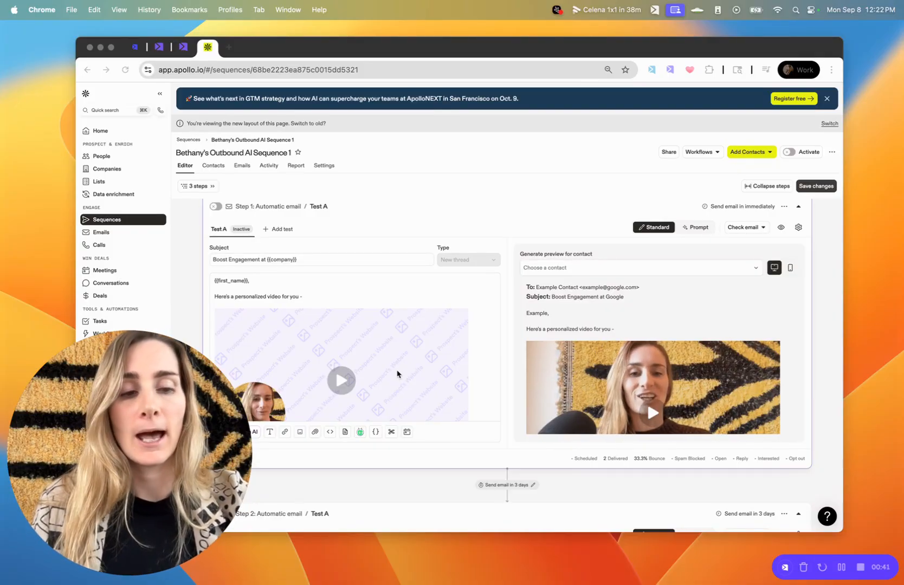
Open the Apollo Automation Demo campaign from the Dynamic Videos list in Sendspark.
click(159, 47)
click(184, 48)
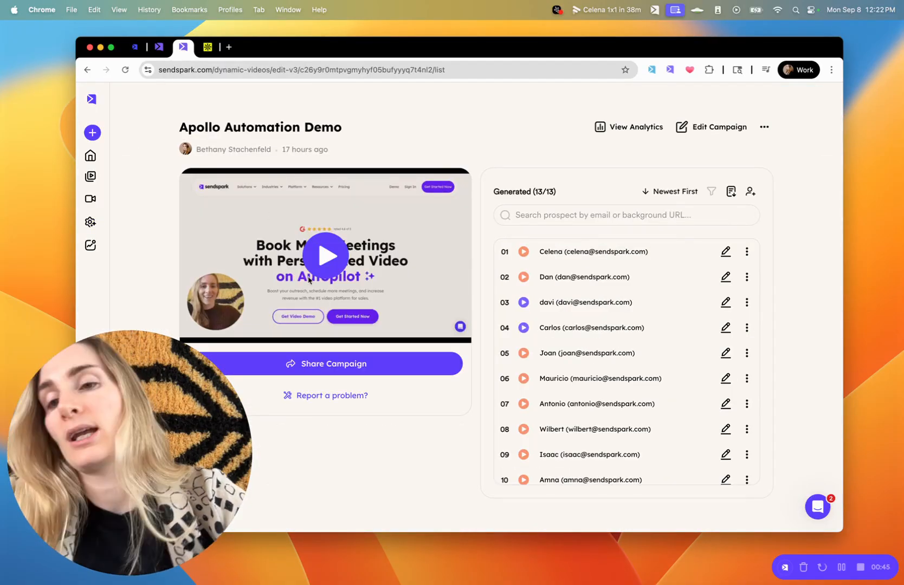
click(93, 101)
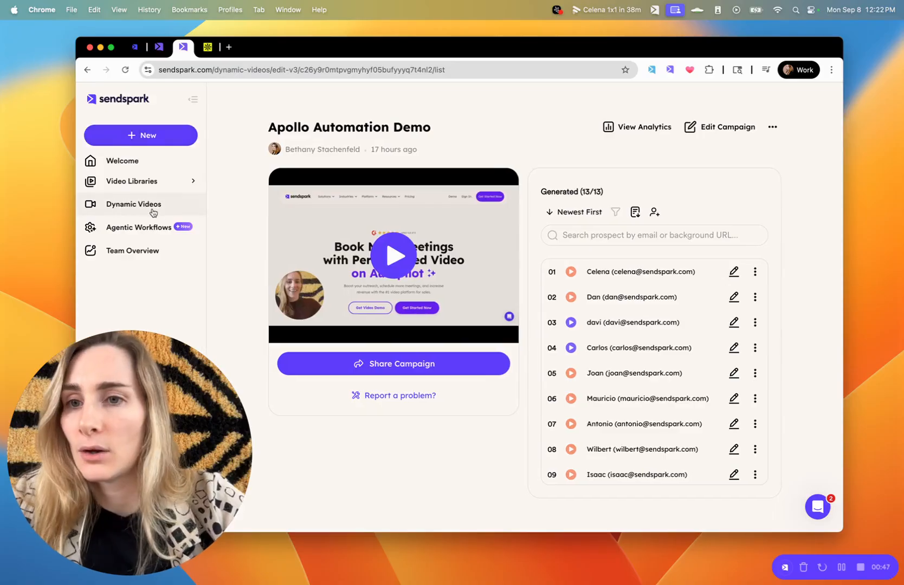
click(135, 206)
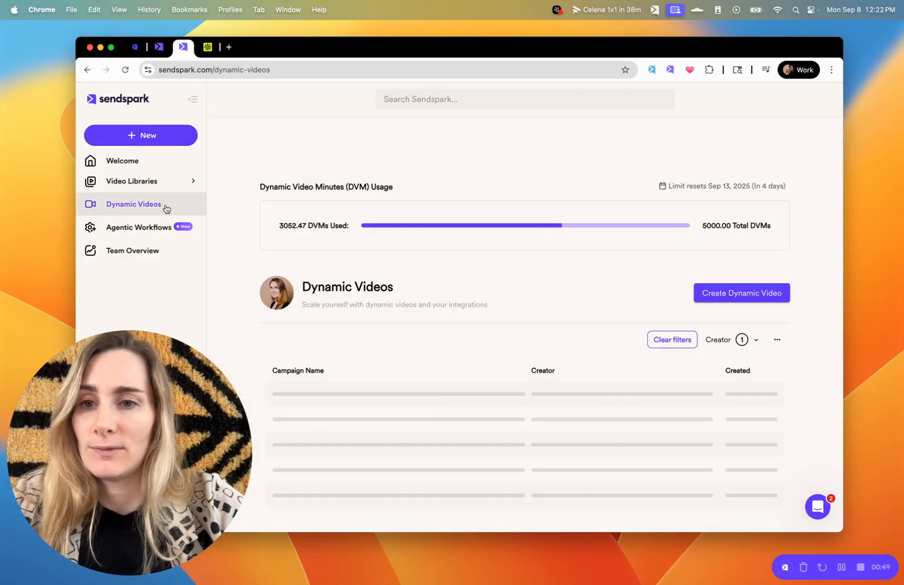
click(348, 411)
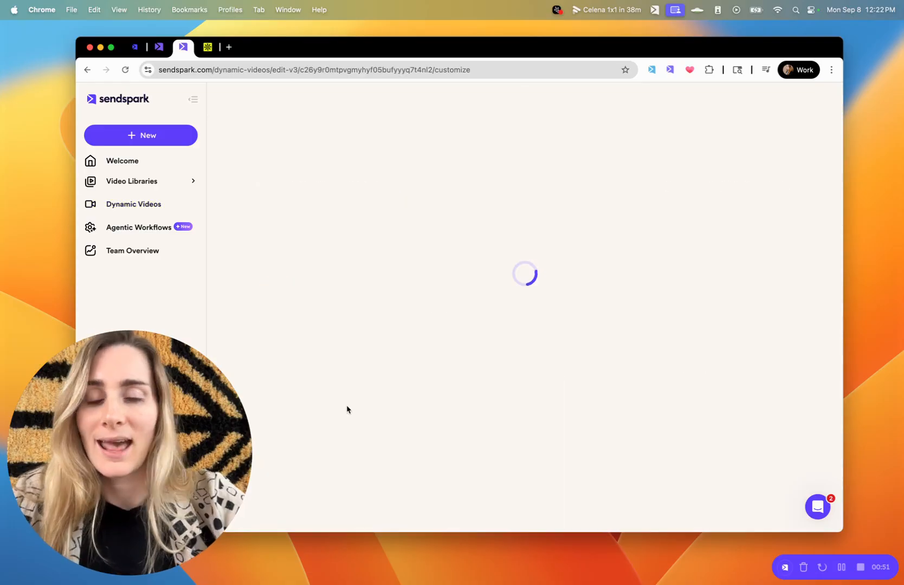
Bring up the campaign's Edit Campaign choices.
click(774, 128)
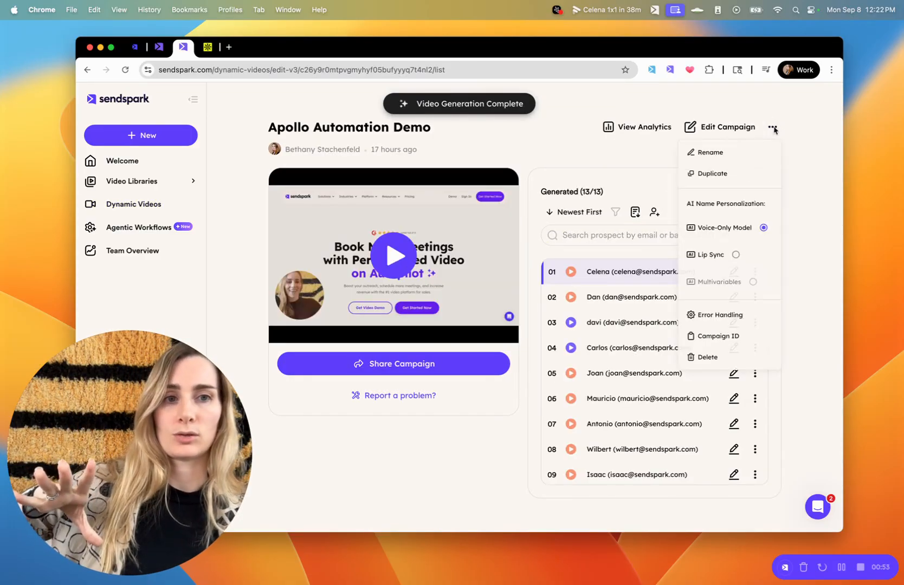
click(731, 124)
click(732, 128)
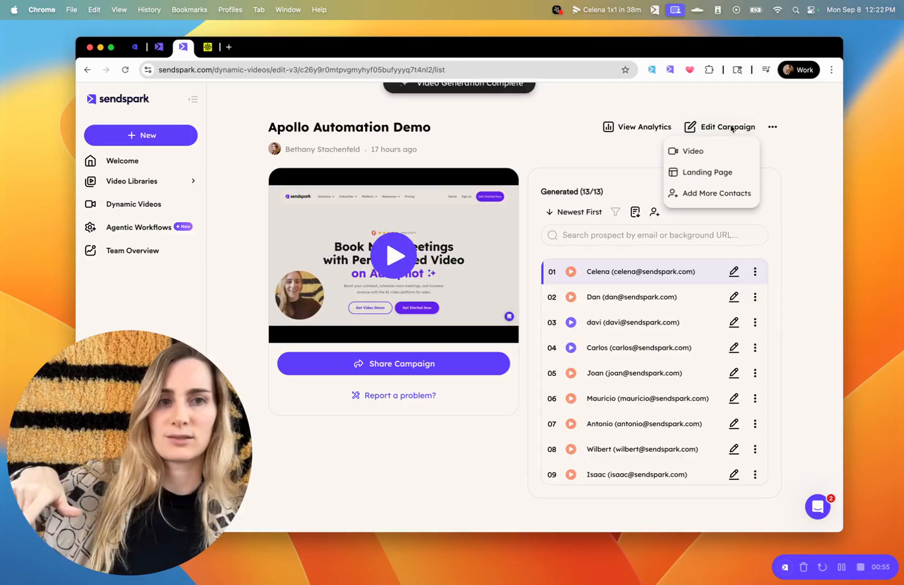
In the Video step, turn Dynamic Background off and back on.
click(693, 152)
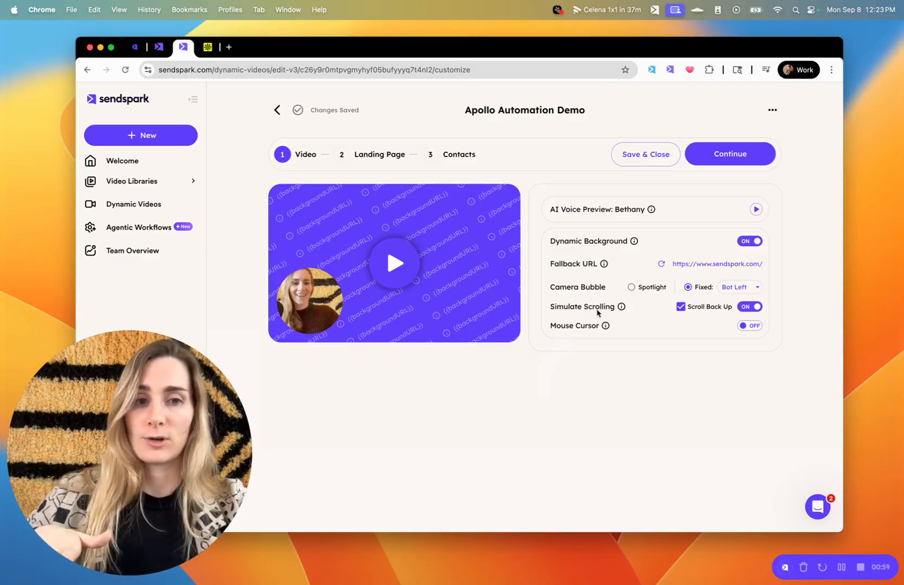
click(752, 242)
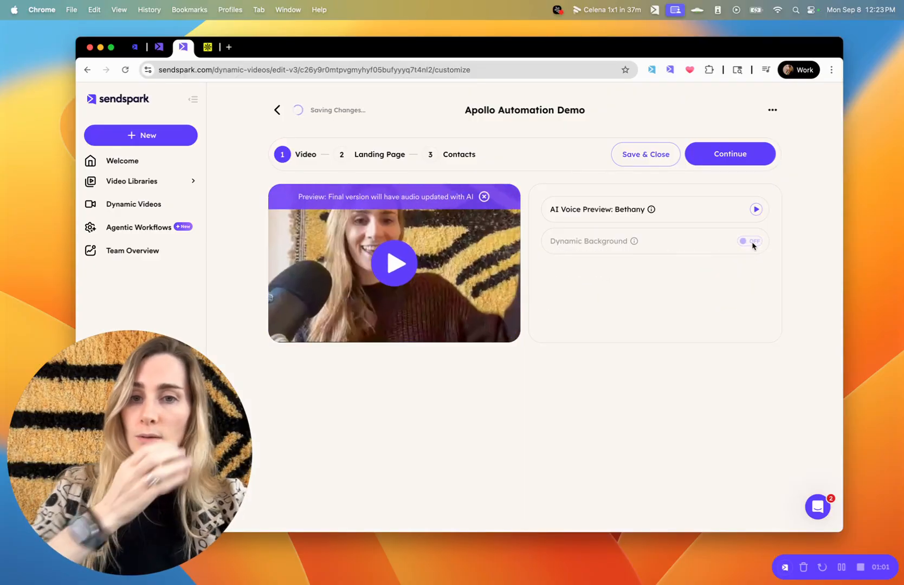
click(746, 244)
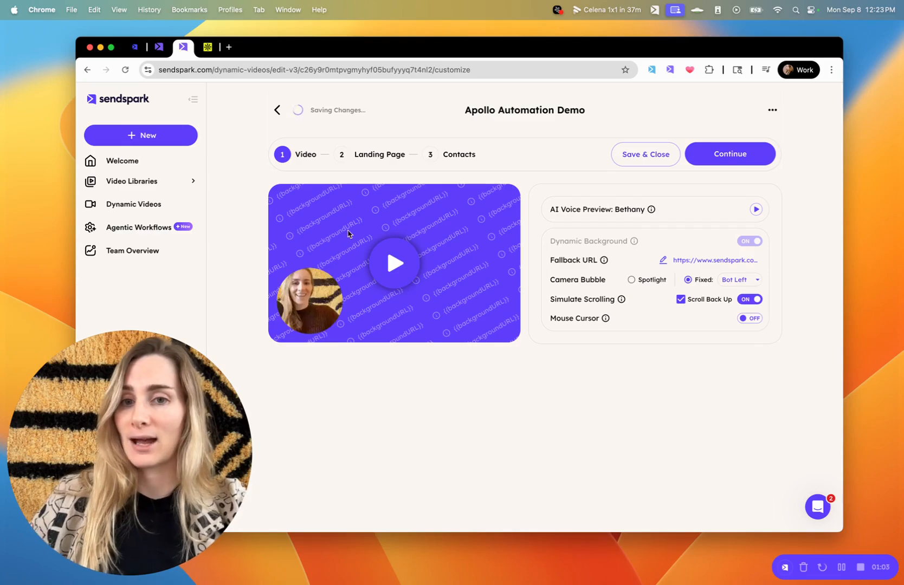
Review the Landing Page settings and check the calendar embed providers without choosing one.
click(378, 162)
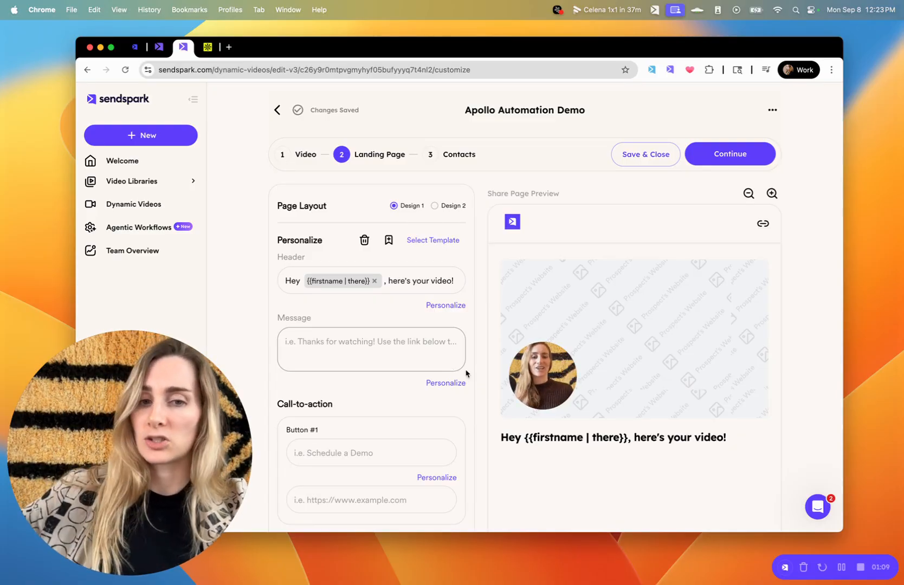
scroll(444, 338, down, 2)
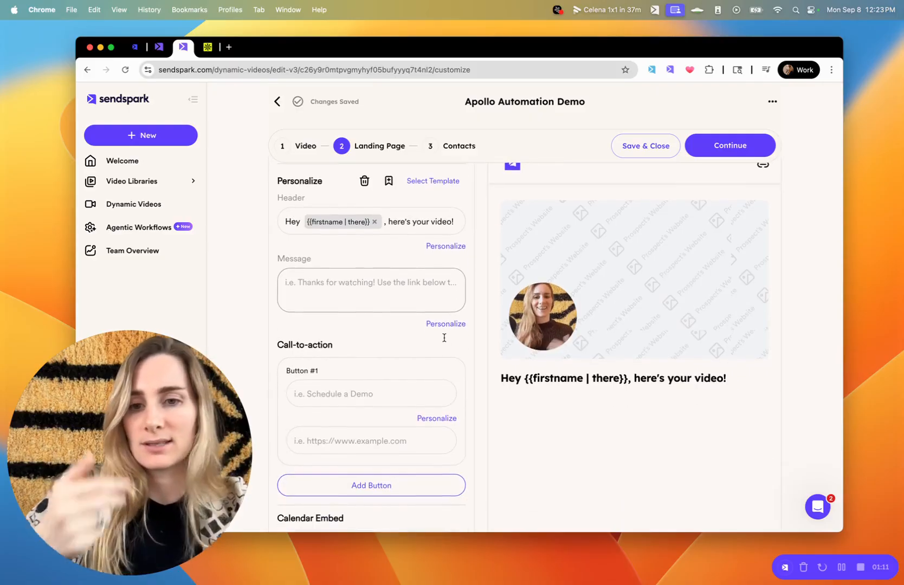
scroll(387, 394, down, 4)
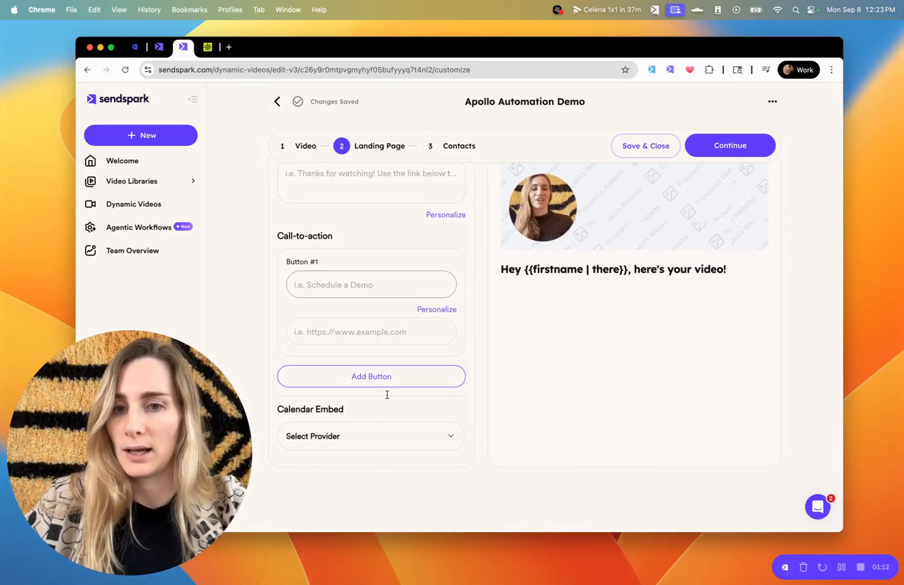
click(359, 432)
click(523, 467)
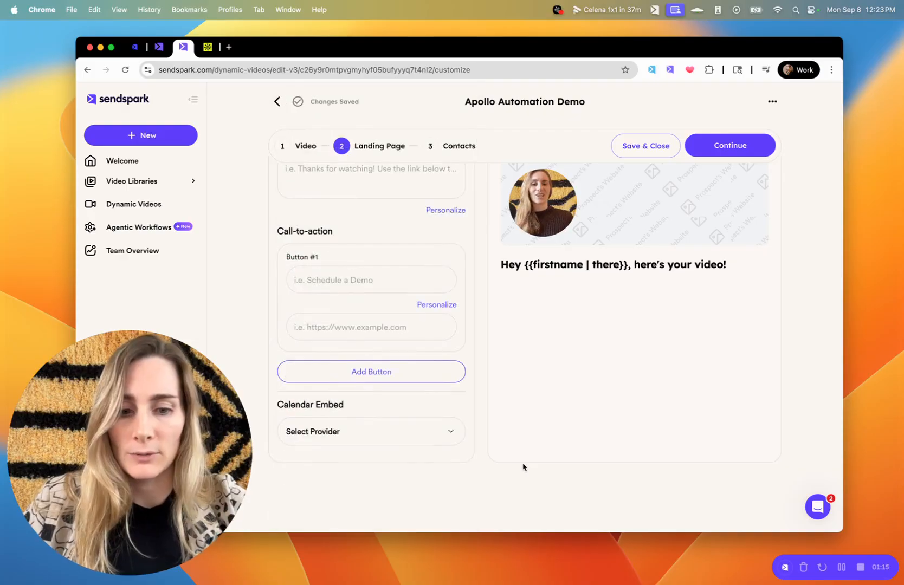
key(XF86AudioMute)
Go to the Contacts step, then save and close the campaign editor.
scroll(334, 230, up, 5)
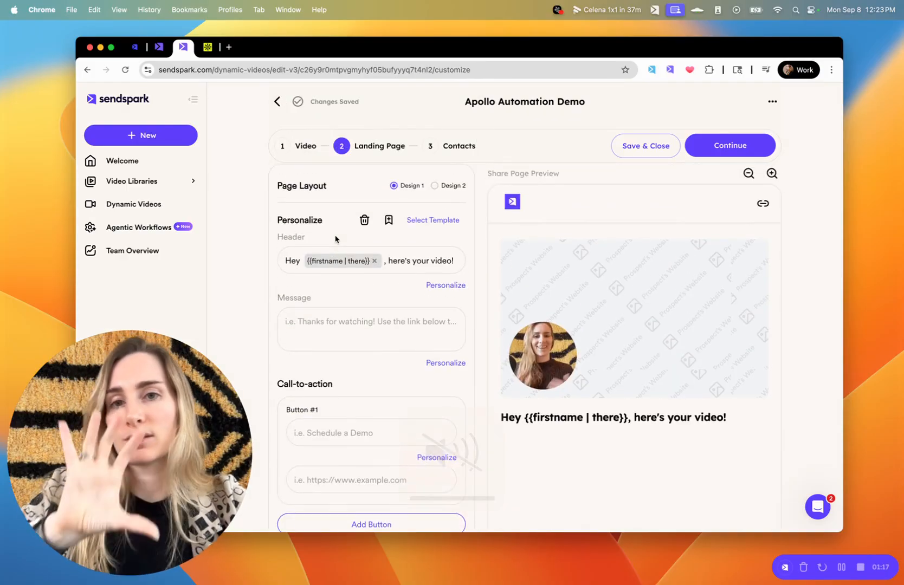
scroll(379, 179, down, 4)
click(454, 147)
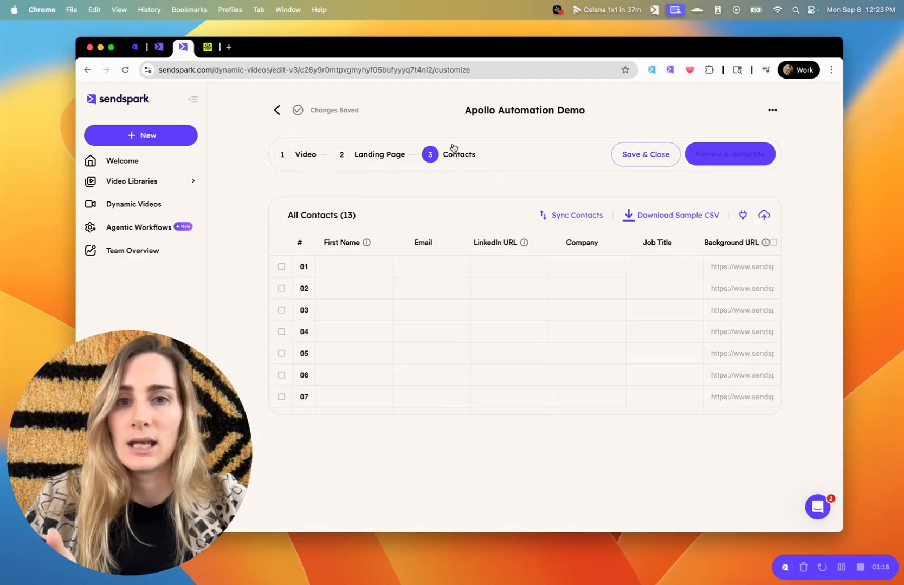
click(646, 154)
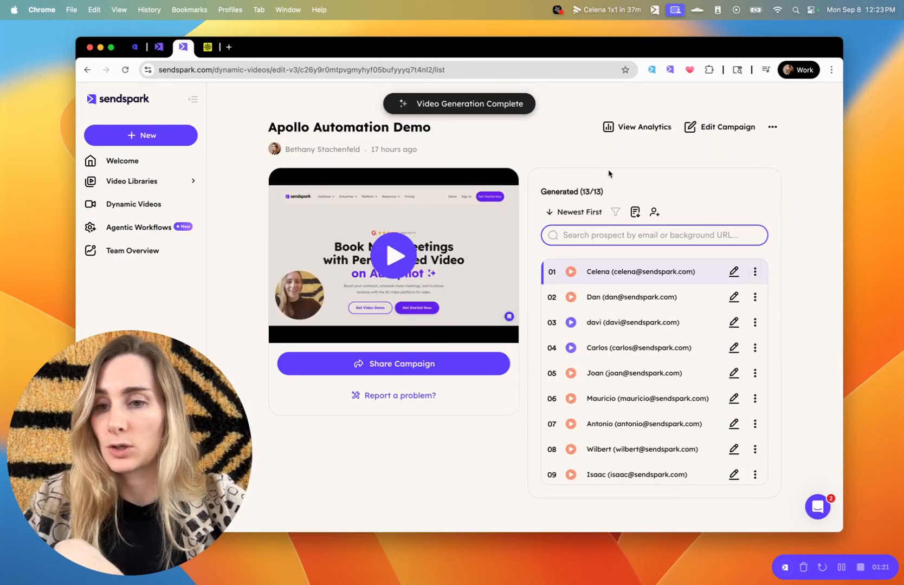
Copy the campaign's Apollo share snippet found by searching 'apo', then return to Apollo.
click(421, 365)
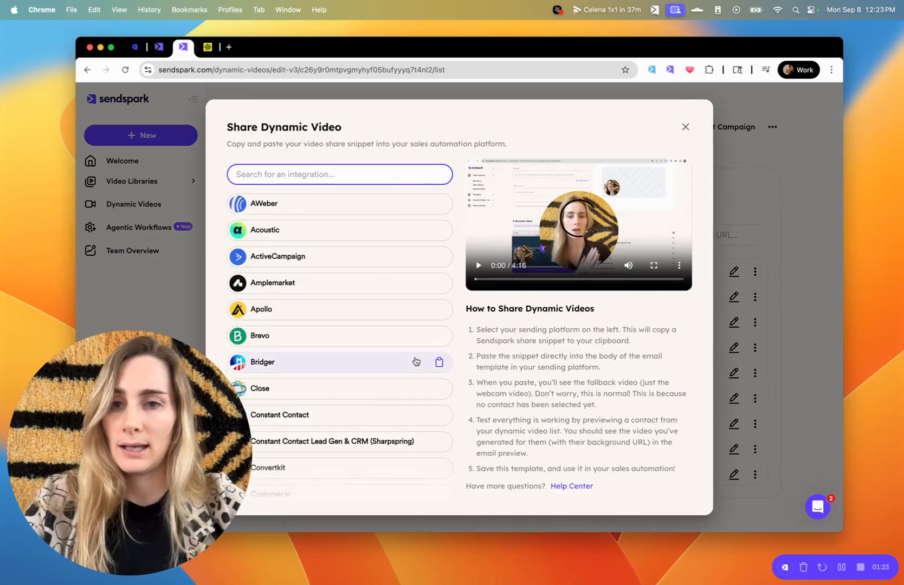
text(apo)
click(317, 202)
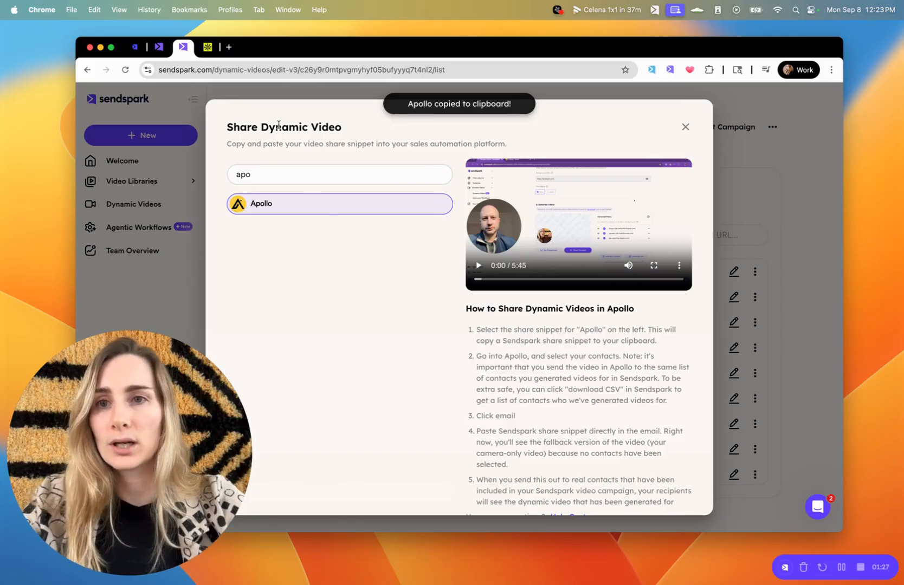
click(208, 48)
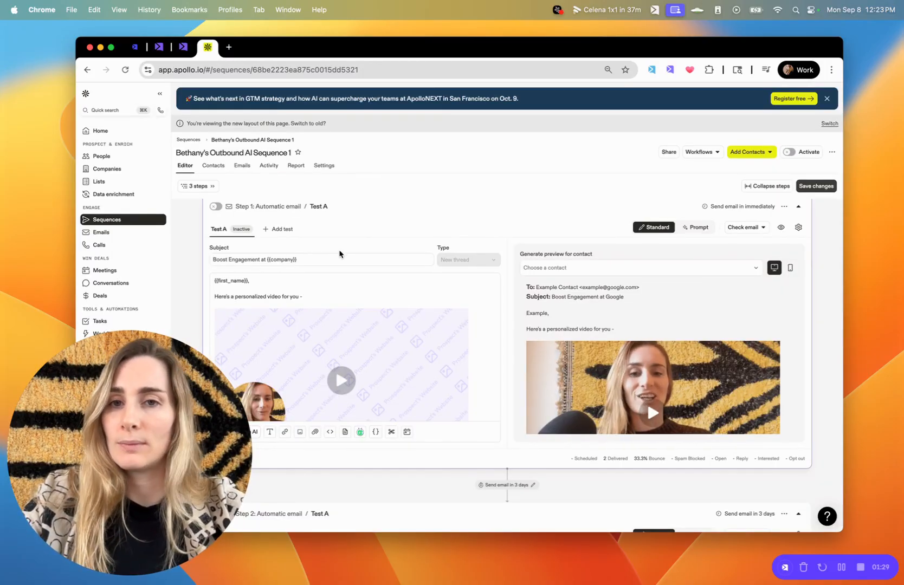
Edit the Step 1 email's 'Watch video on Sendspark' link and select the {{email}} placeholder in its URL.
scroll(340, 255, up, 1)
scroll(340, 254, down, 2)
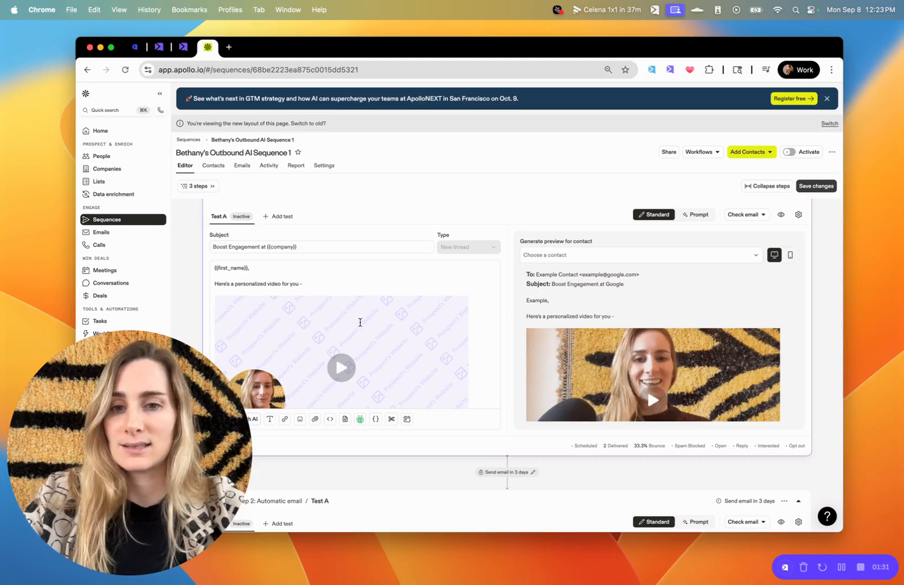
scroll(392, 333, down, 1)
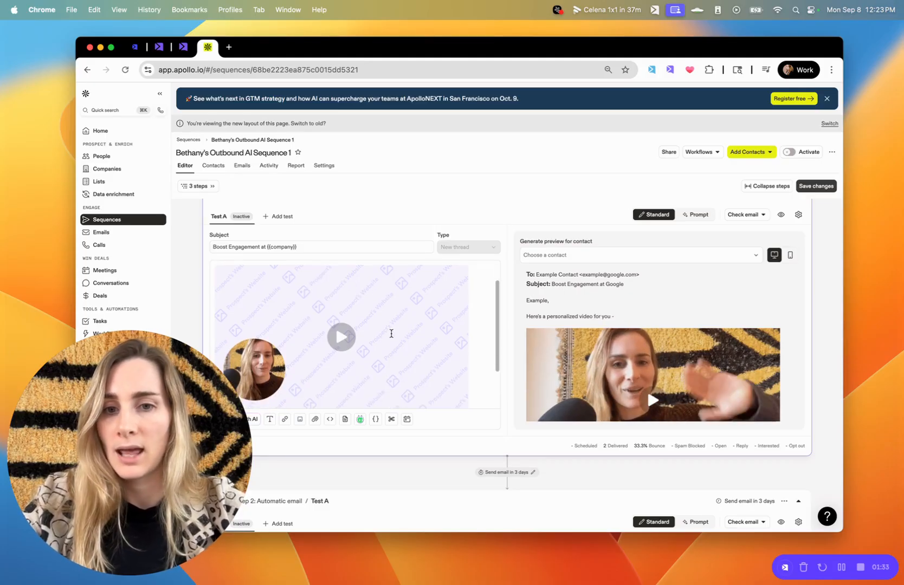
scroll(359, 280, up, 1)
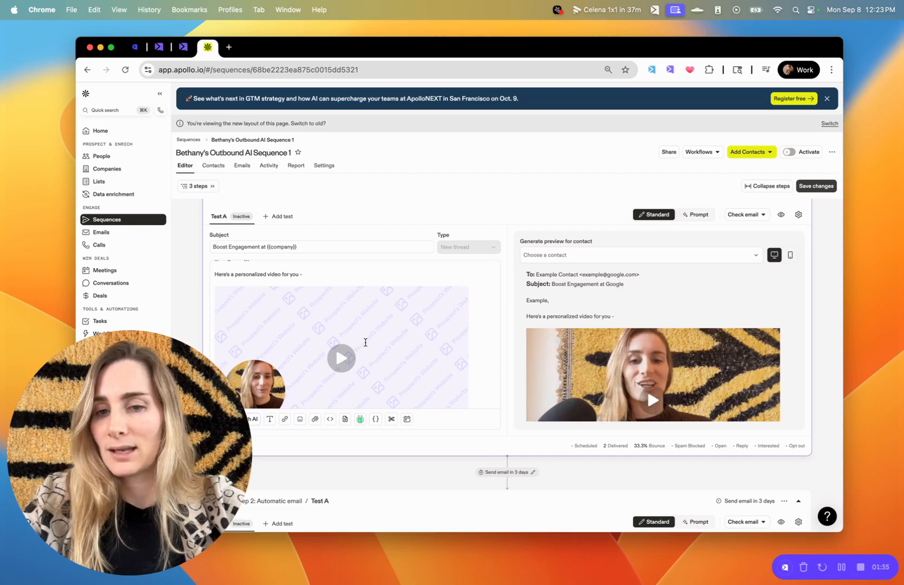
scroll(365, 343, down, 1)
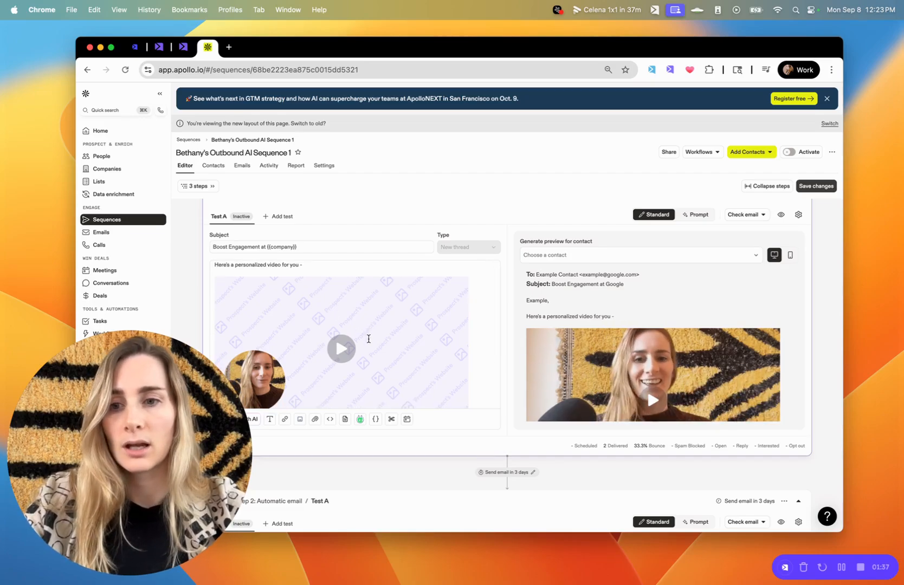
scroll(368, 339, down, 2)
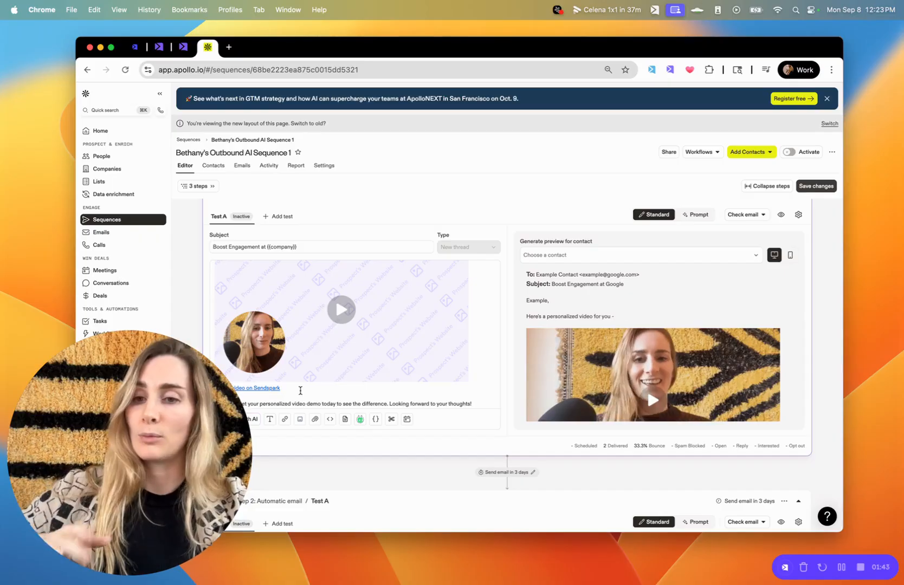
scroll(300, 390, down, 1)
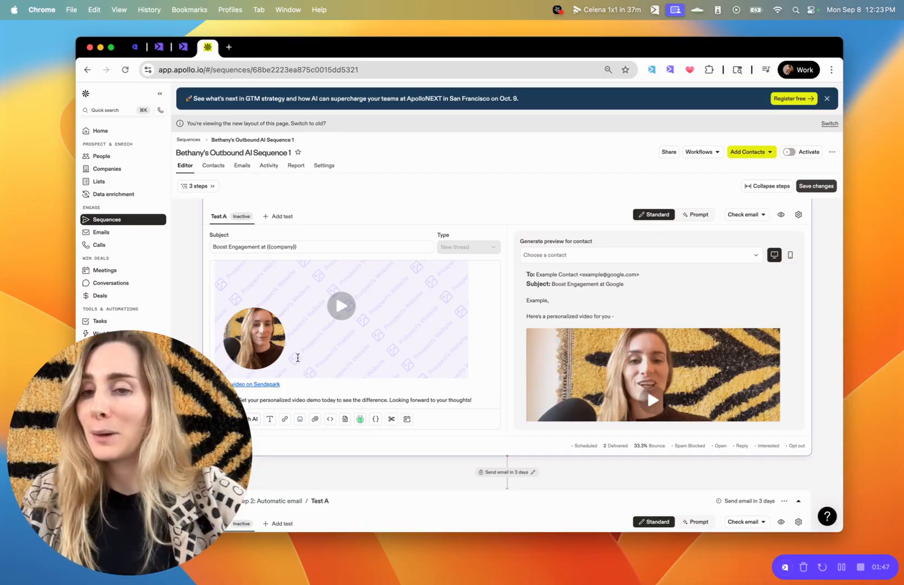
scroll(646, 384, down, 1)
scroll(646, 385, down, 1)
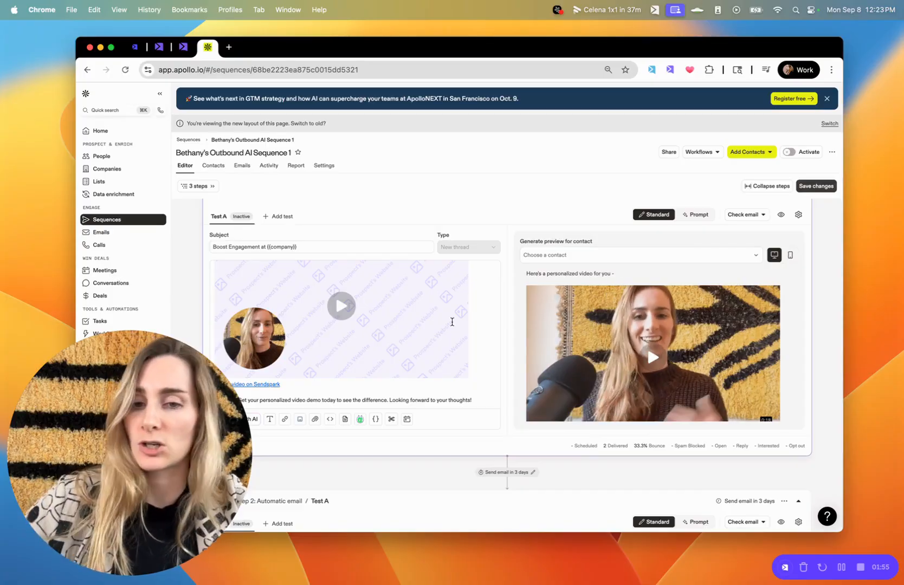
scroll(472, 307, down, 1)
click(289, 361)
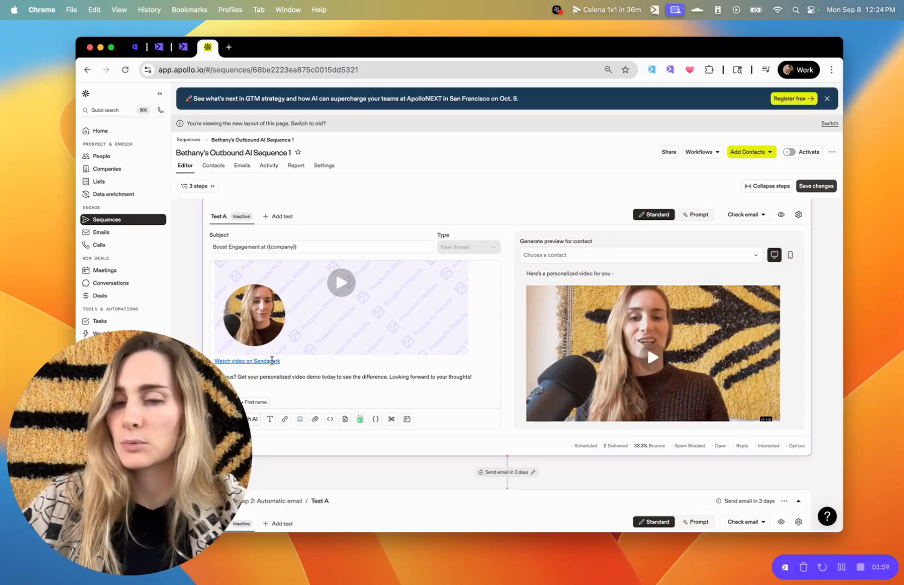
click(272, 361)
click(247, 371)
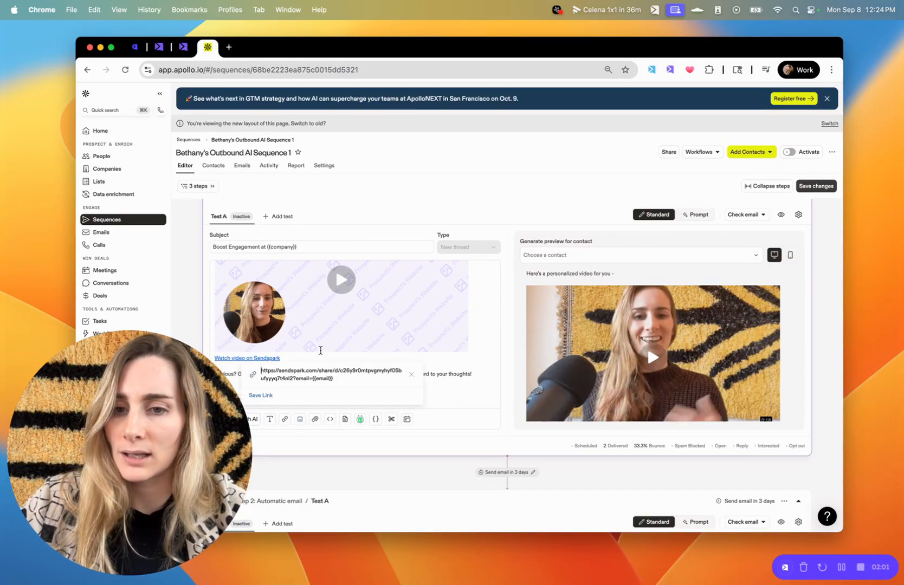
drag(339, 378, 313, 378)
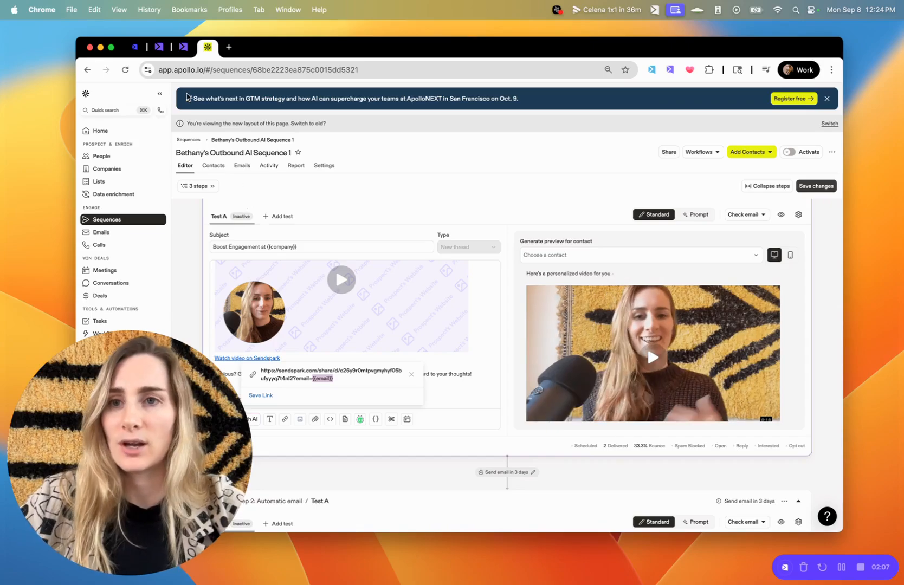
Close the Sendspark share dialog, check the Apollo sequence's video preview, and return to the campaign.
click(159, 47)
click(184, 48)
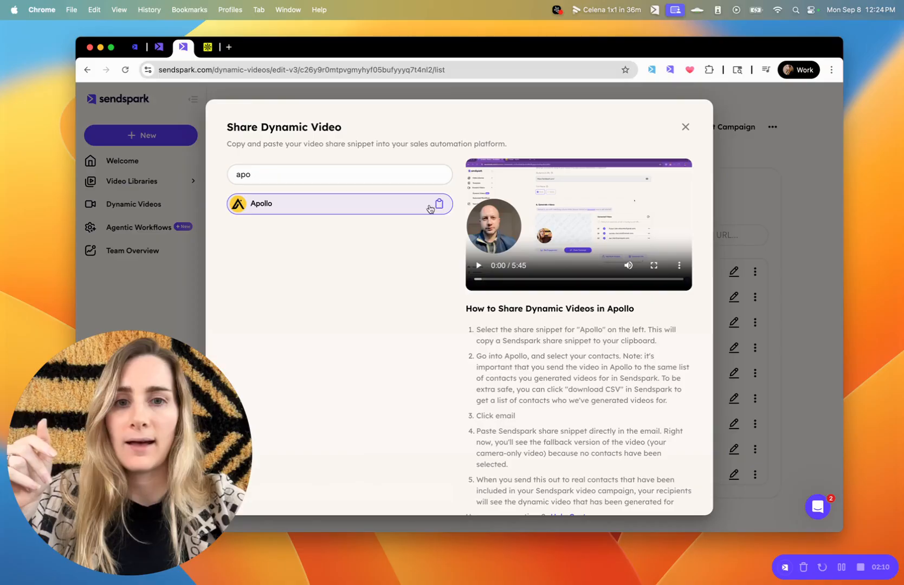
click(757, 225)
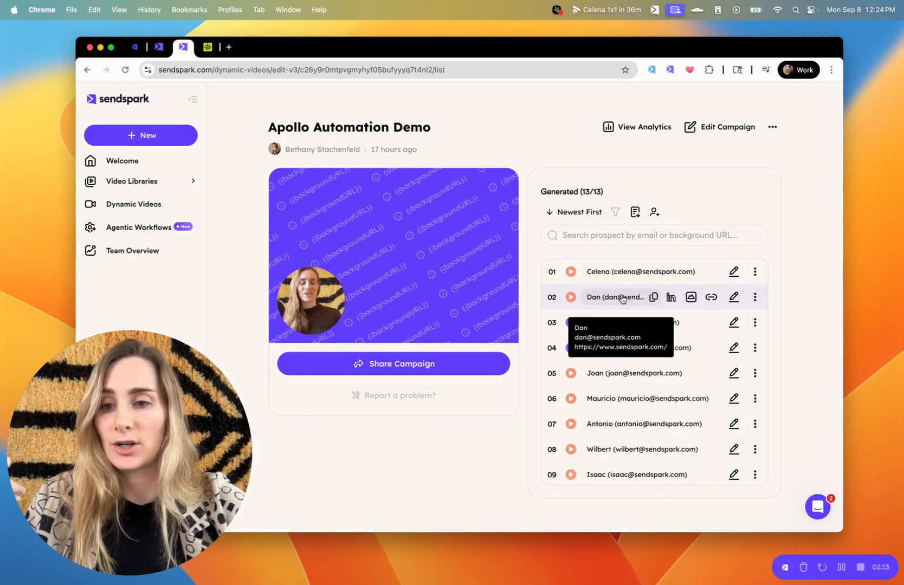
click(207, 47)
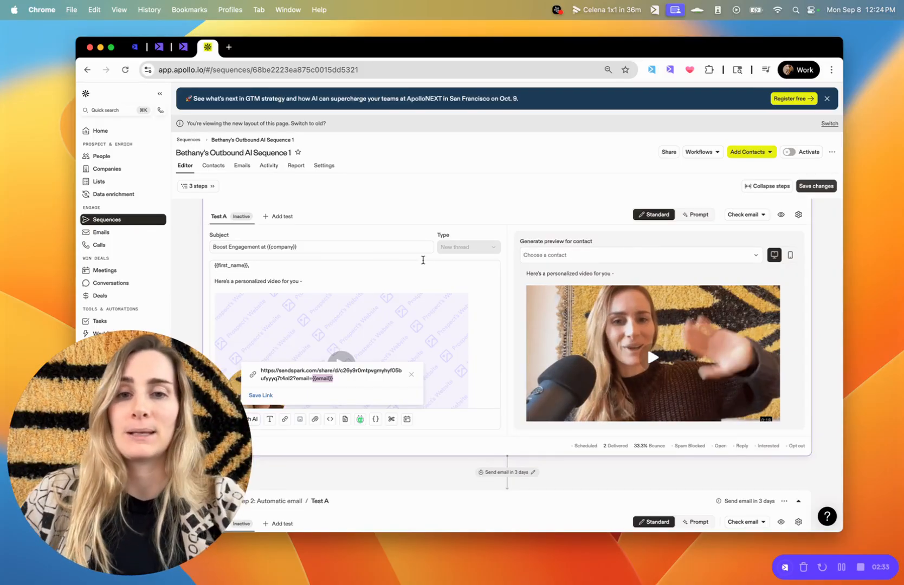
click(182, 50)
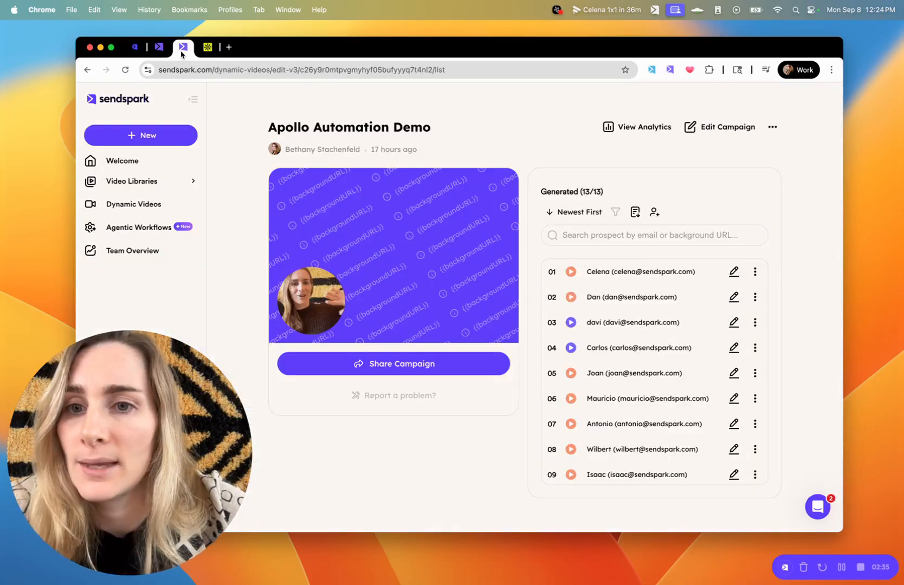
Open the 'Apollo automation demo video V2' workflow and scroll through its trigger, Find Contact and webhook steps.
click(159, 47)
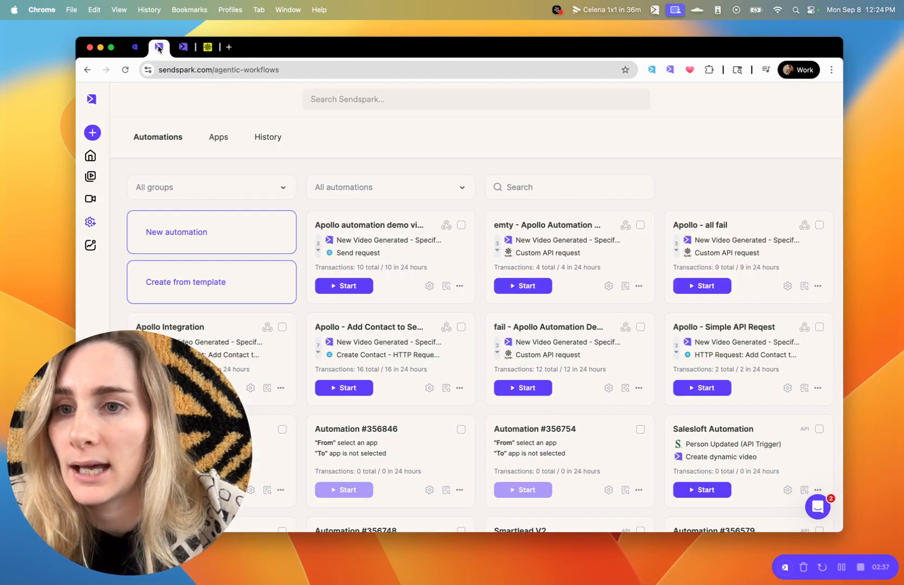
mouse_move(91, 157)
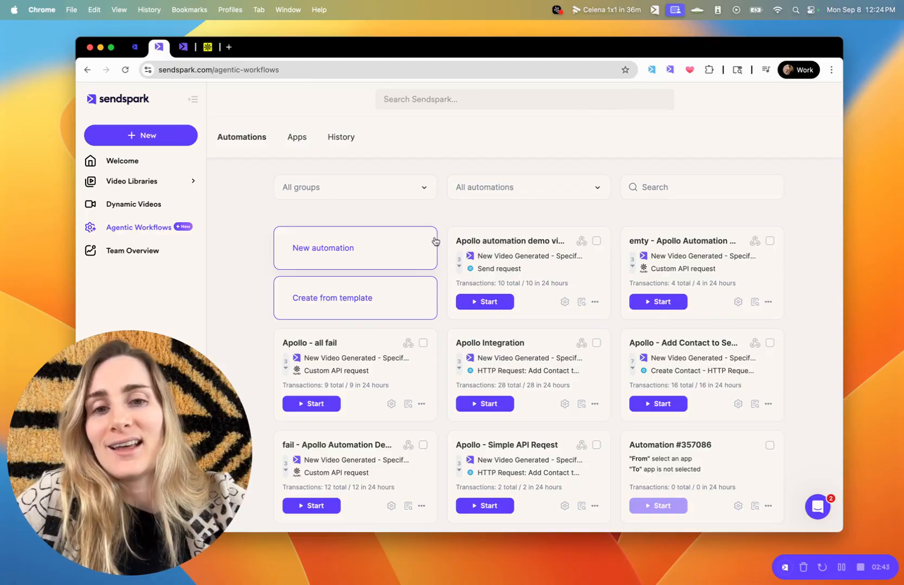
click(500, 247)
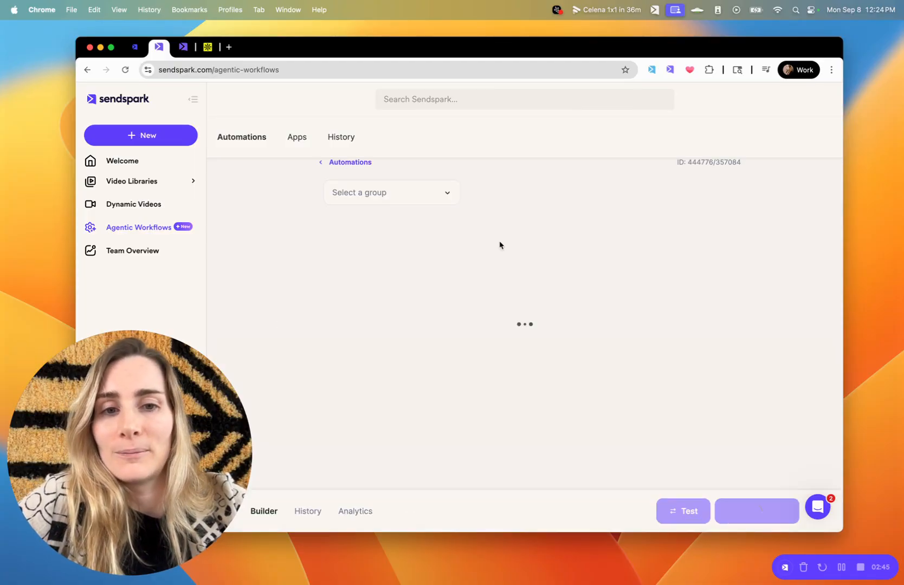
scroll(519, 217, down, 2)
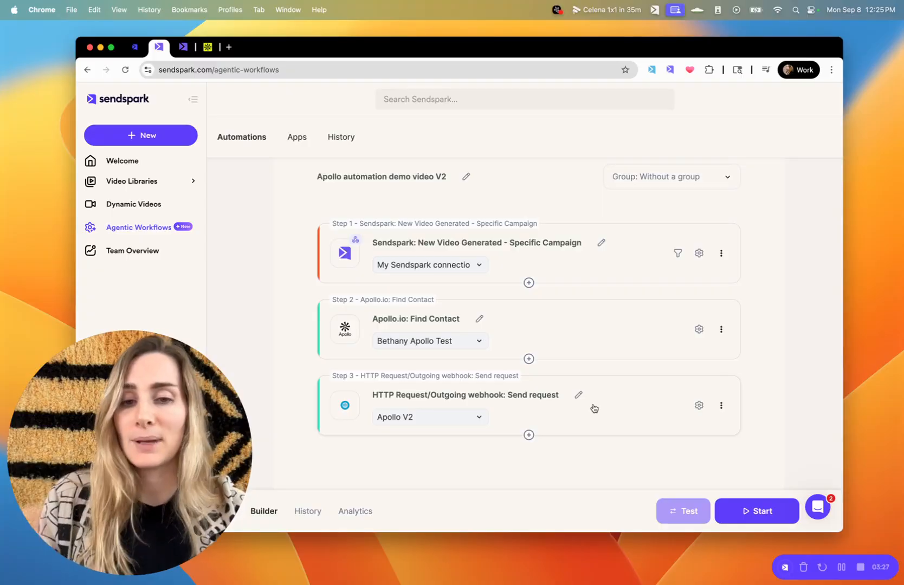
scroll(594, 408, up, 2)
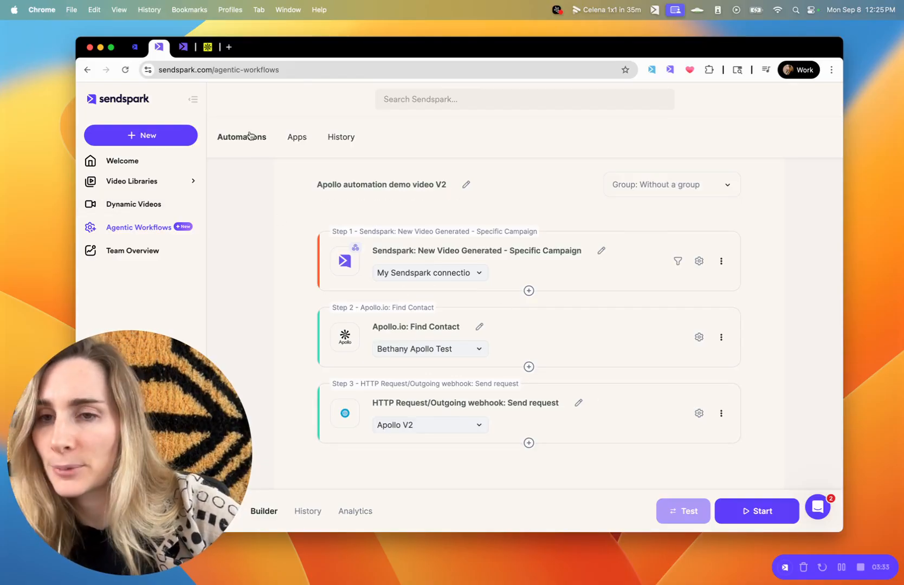
scroll(244, 196, up, 2)
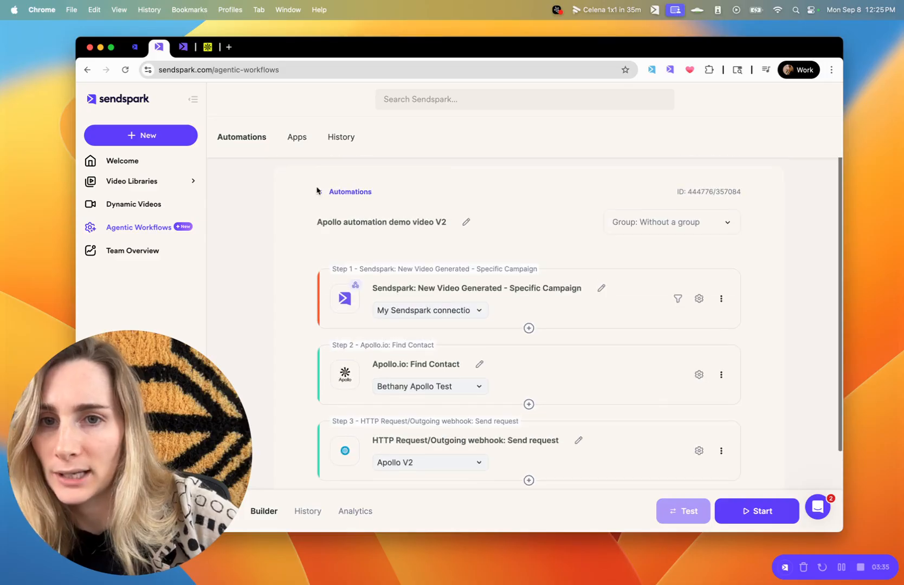
Create a new automation from the Automations list and begin adding its trigger.
click(333, 193)
click(345, 262)
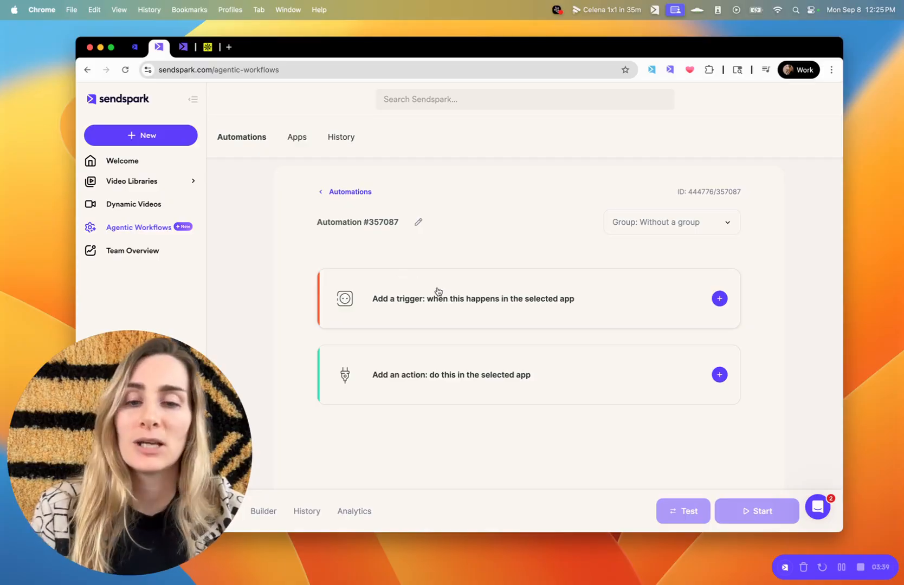
click(438, 292)
click(470, 297)
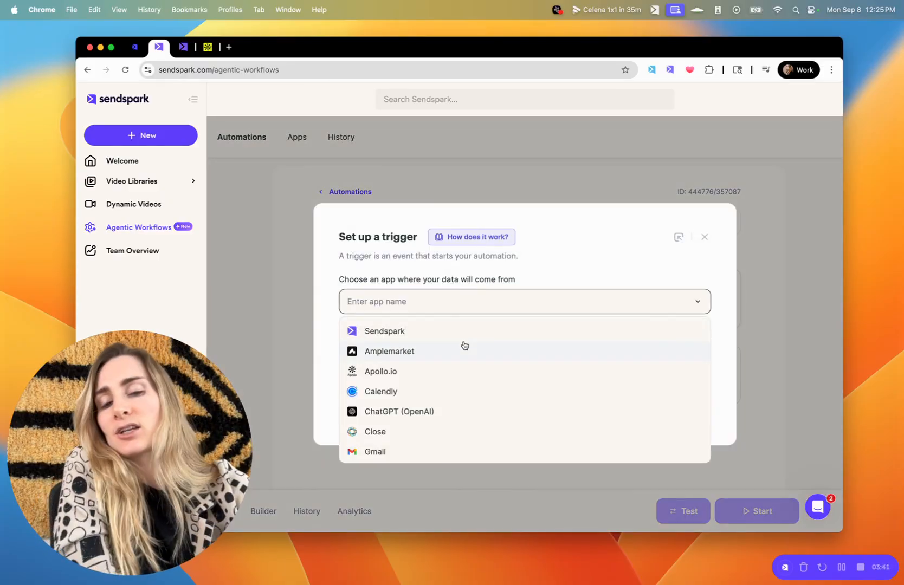
Set the trigger to Sendspark's 'New Video Generated - Specific Campaign' event, then switch to the campaign tab.
scroll(464, 345, down, 15)
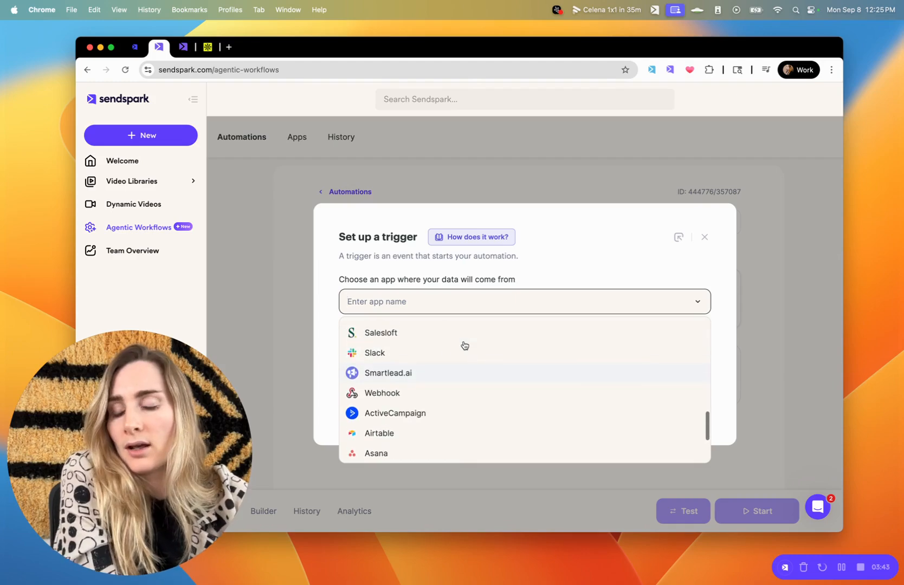
scroll(465, 346, down, 10)
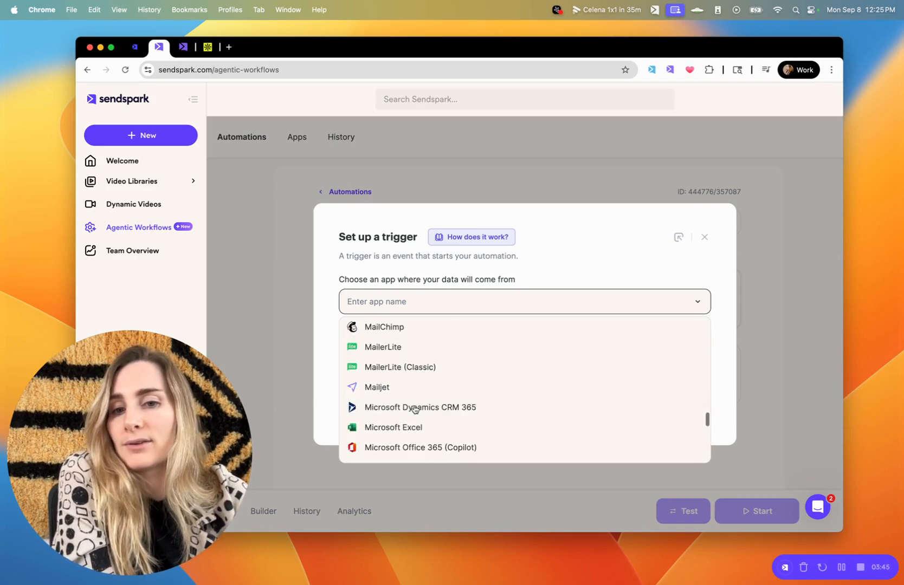
scroll(414, 410, down, 5)
scroll(415, 409, up, 3)
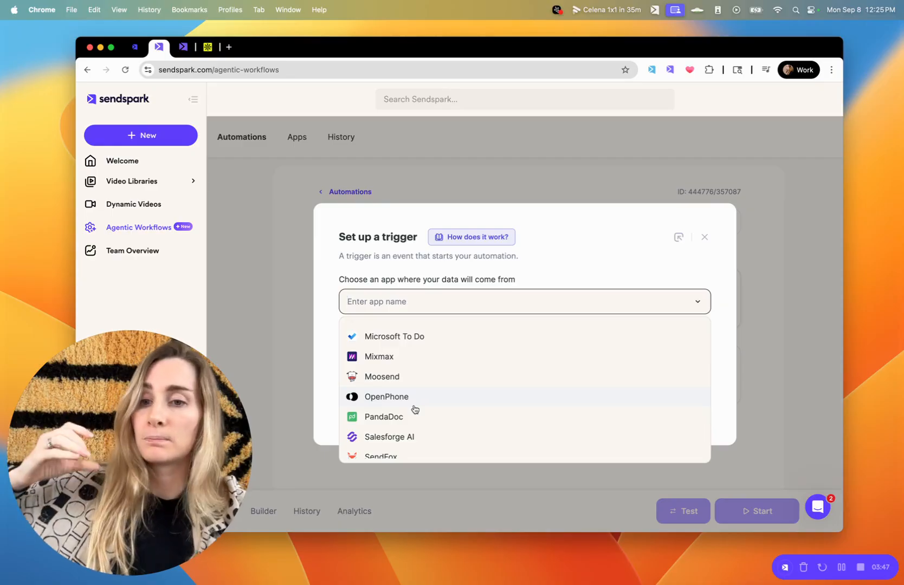
scroll(415, 409, up, 10)
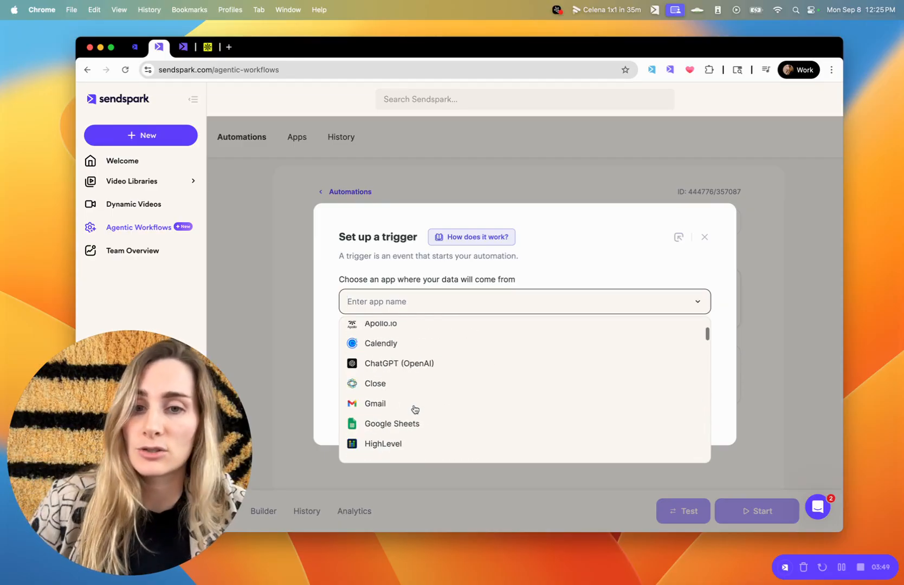
scroll(415, 409, up, 2)
click(404, 329)
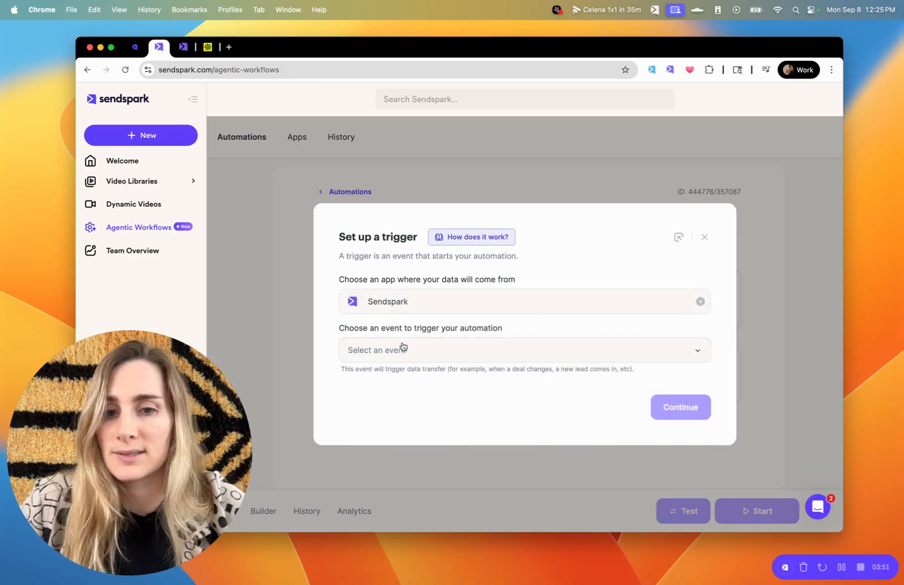
click(403, 349)
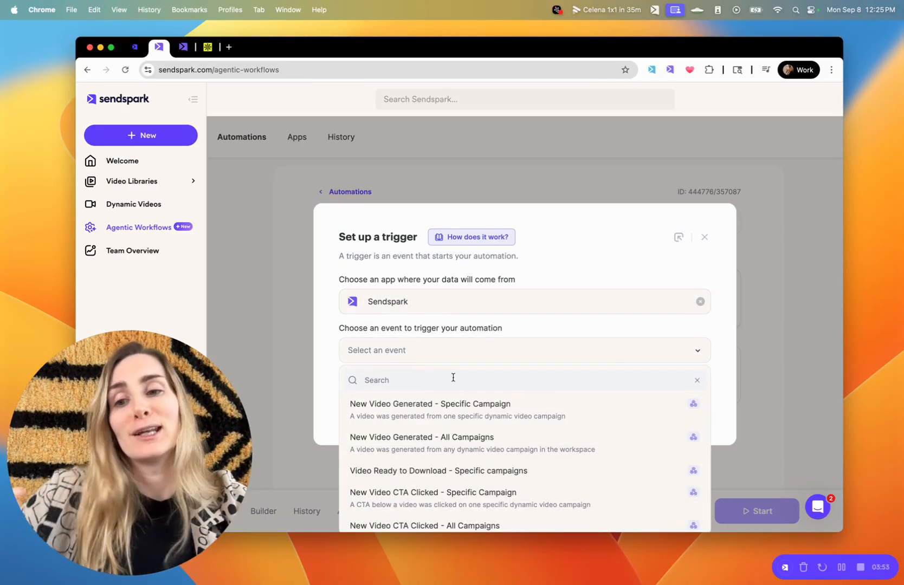
click(478, 408)
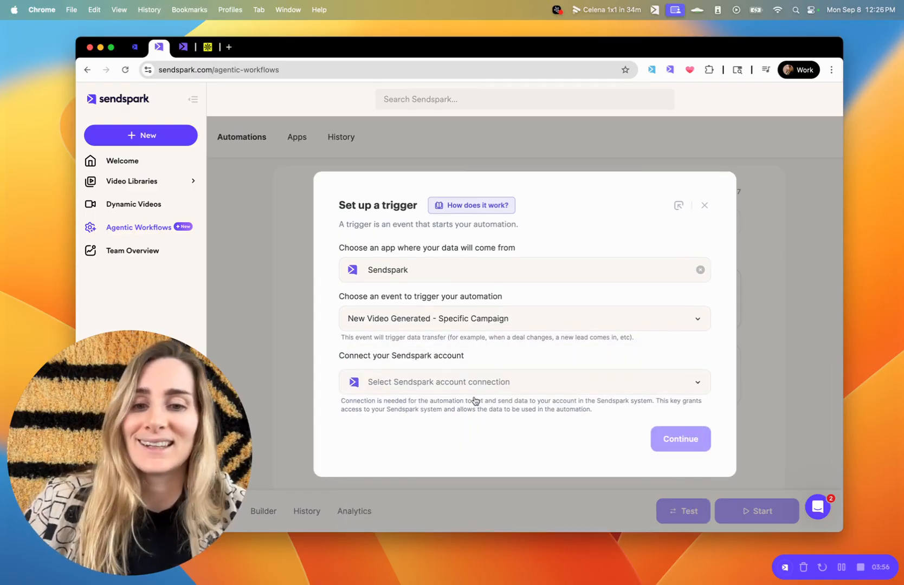
click(184, 48)
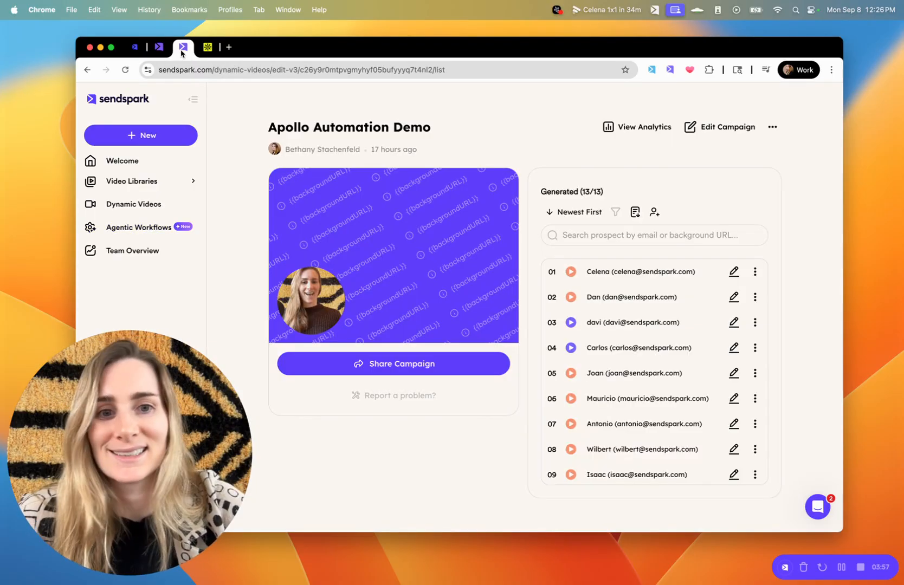
Check the first contact's Company field in the campaign contacts, then return to the trigger setup.
click(655, 213)
click(561, 268)
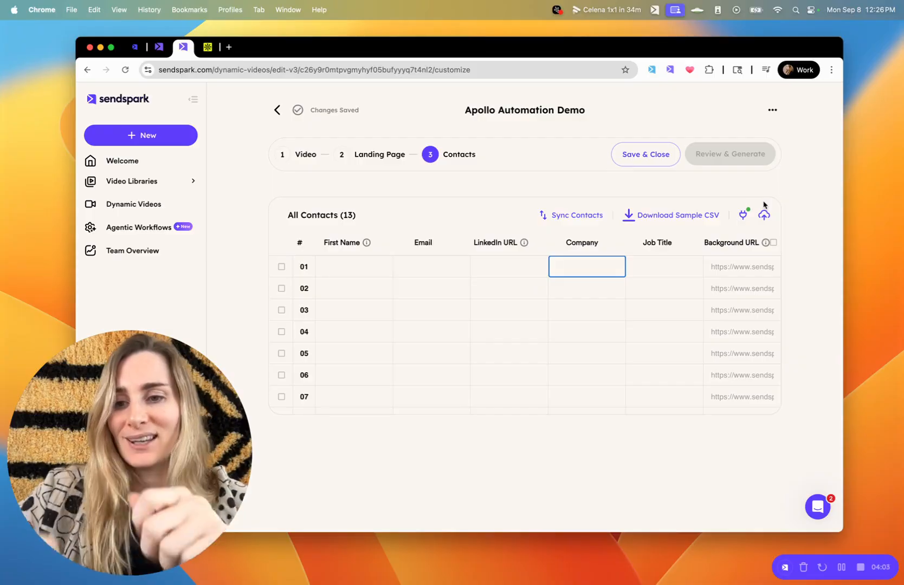
click(154, 49)
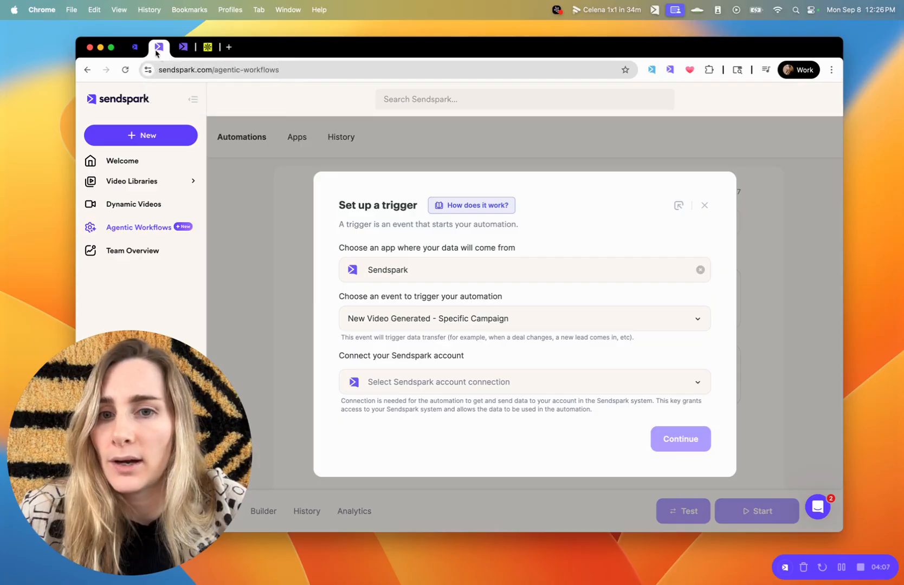
Connect the user's own Sendspark account to the trigger and continue.
click(386, 383)
text(beth)
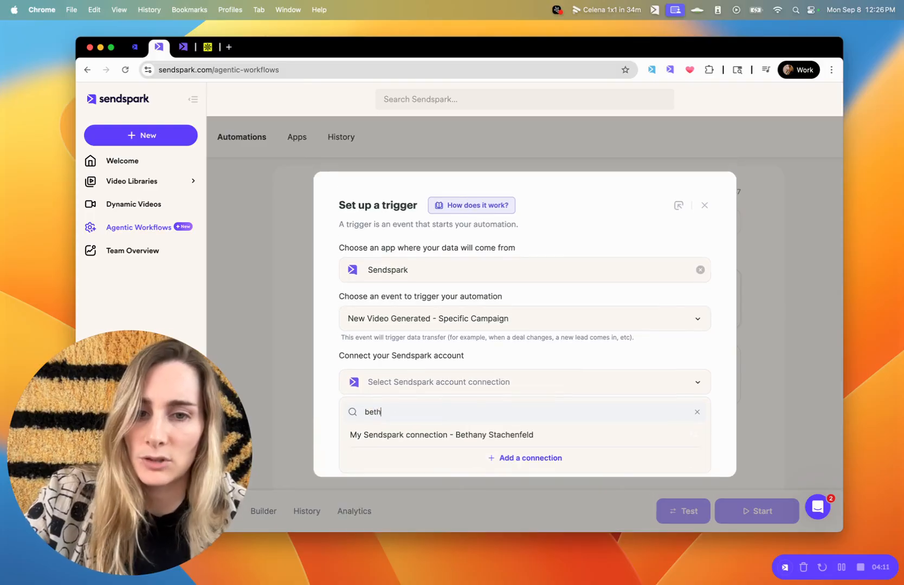
click(475, 433)
click(677, 444)
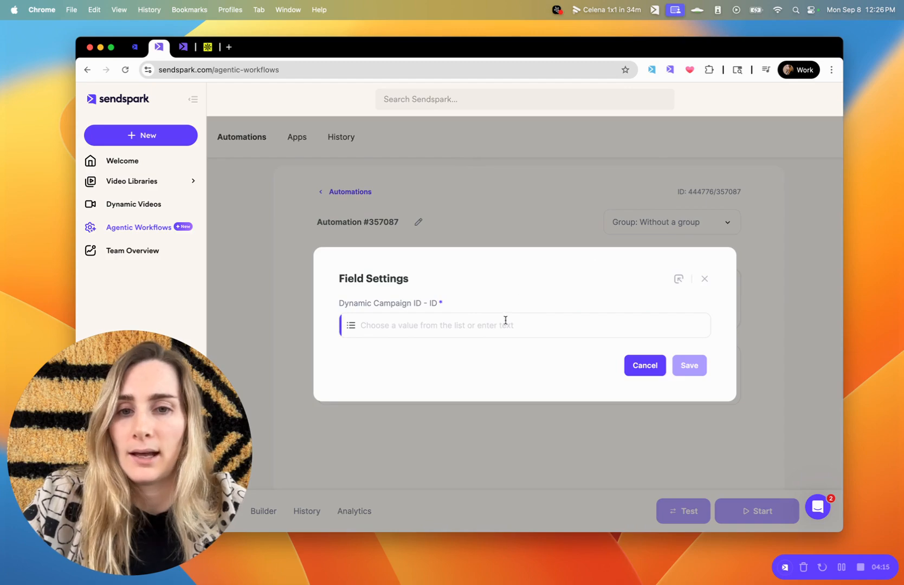
Set Dynamic Campaign ID to Apollo Automation Demo and save the trigger.
click(505, 320)
click(446, 317)
text(apo)
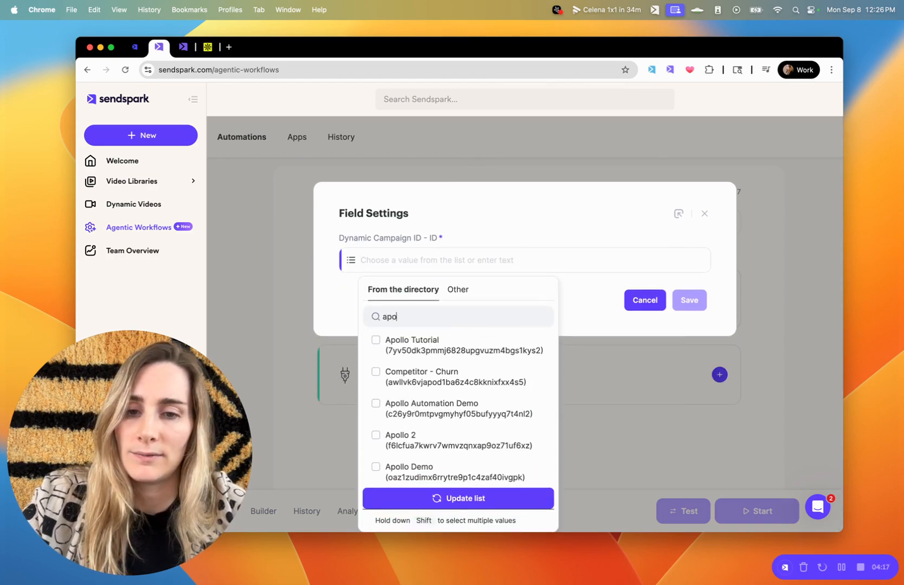
text(llo a)
click(442, 408)
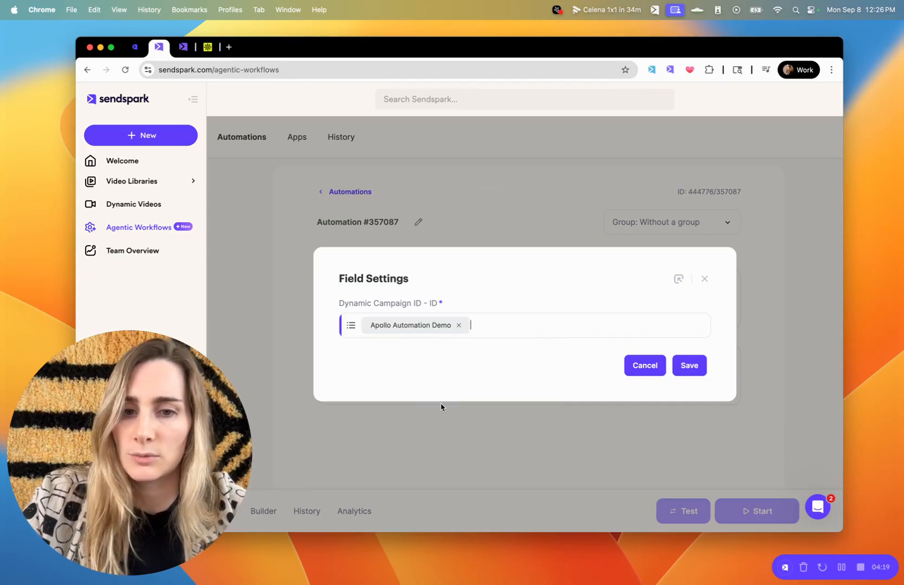
click(496, 325)
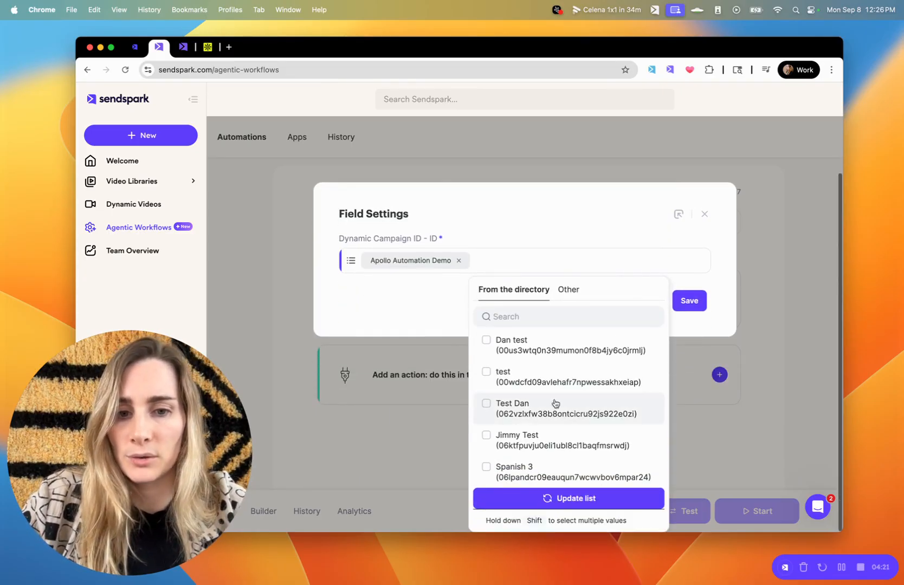
click(526, 215)
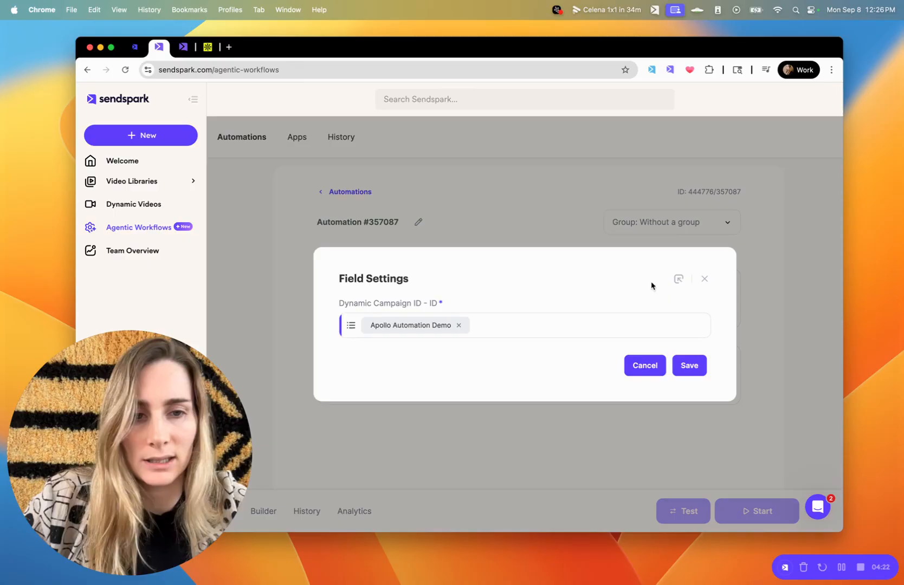
click(689, 366)
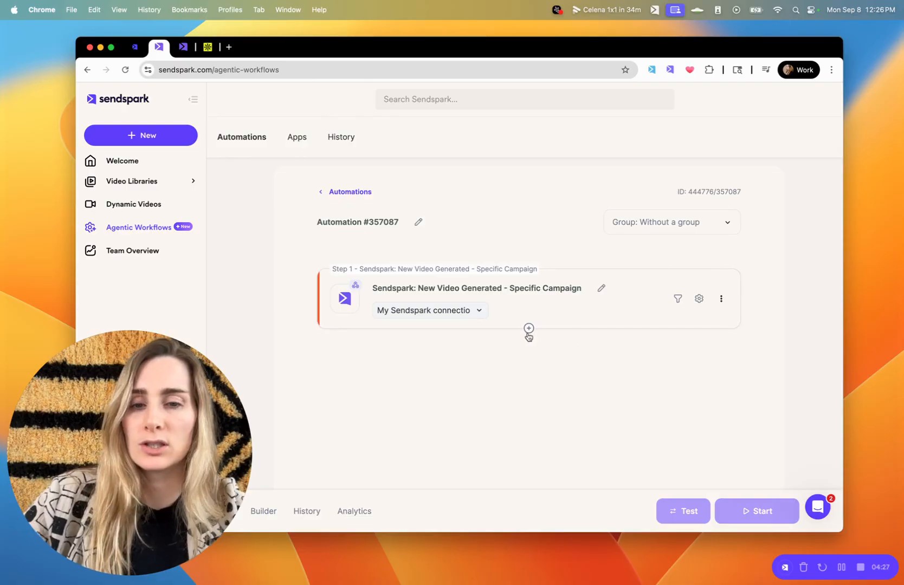
Start an action step with Sendspark as the app, then close the dialog.
click(529, 329)
click(493, 328)
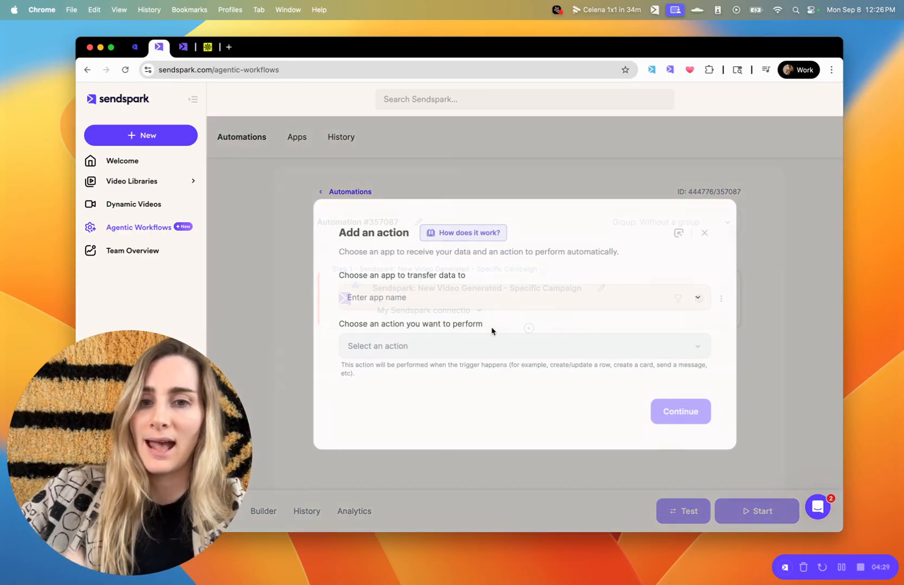
click(426, 290)
click(397, 328)
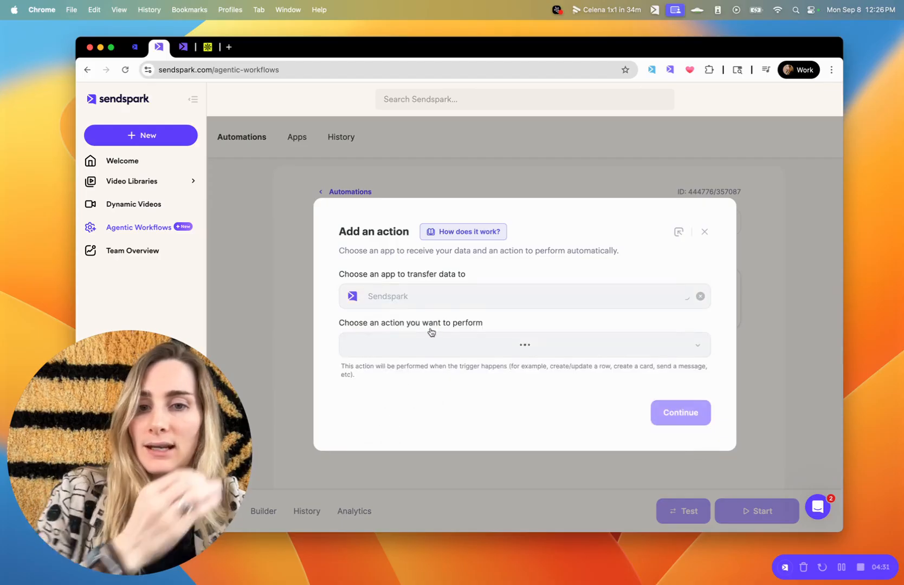
click(704, 233)
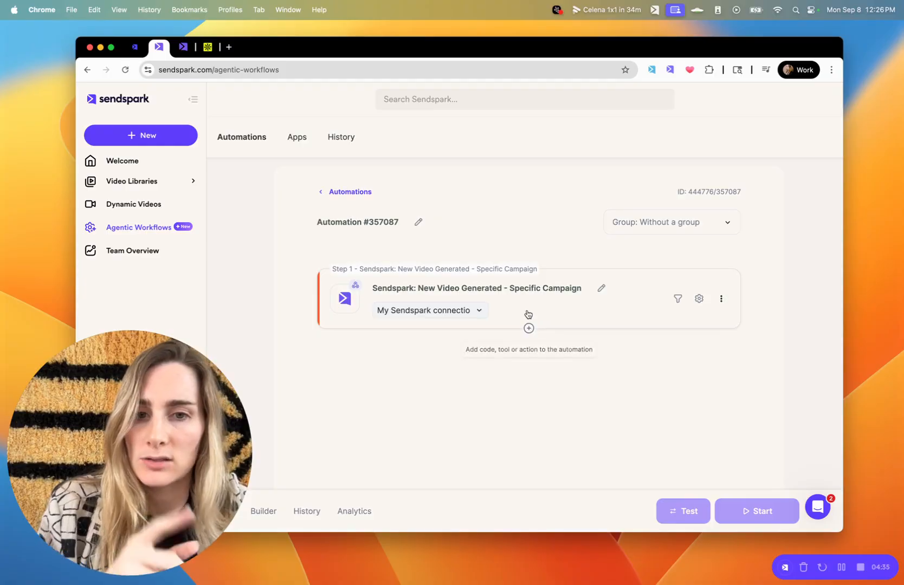
Add an Apollo.io Find Contact action after the trigger.
click(528, 329)
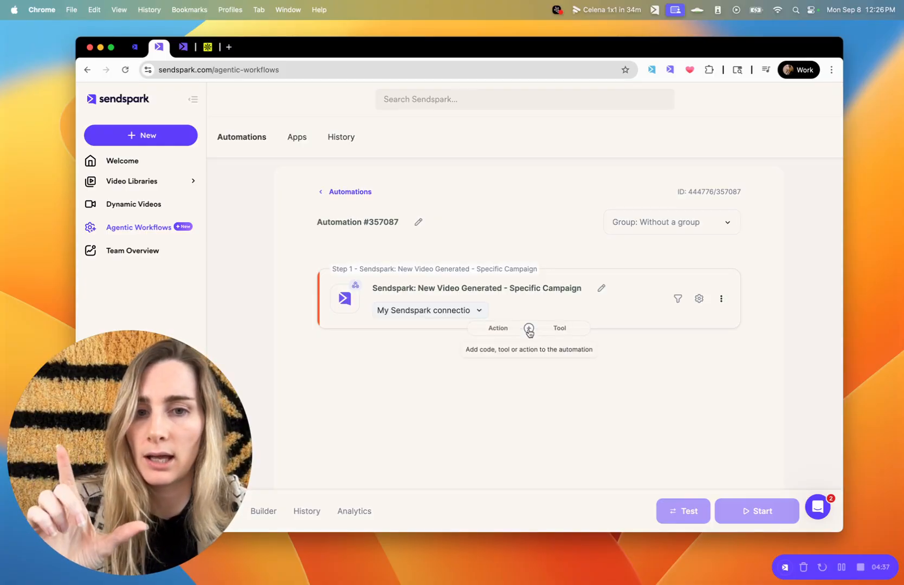
click(493, 328)
click(462, 302)
text(apollo)
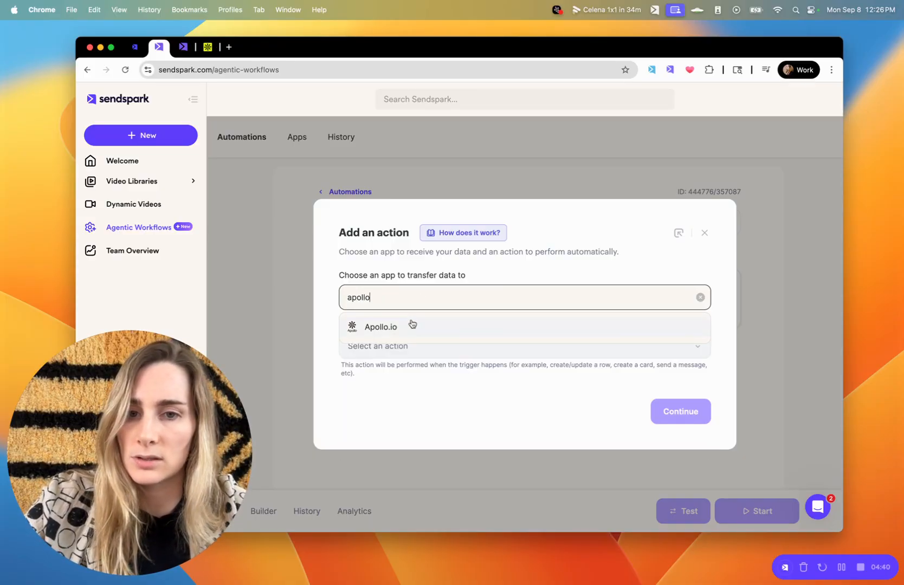
click(410, 323)
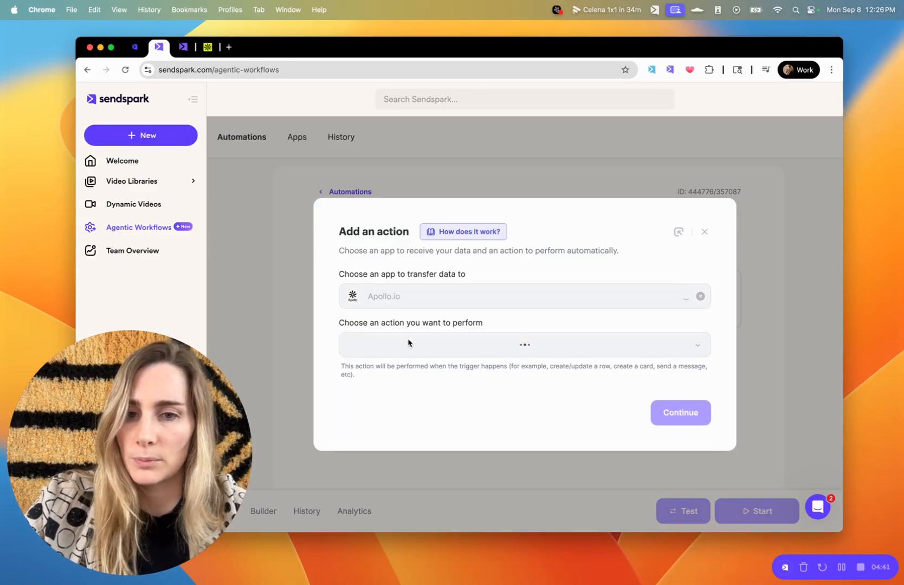
click(404, 346)
click(408, 457)
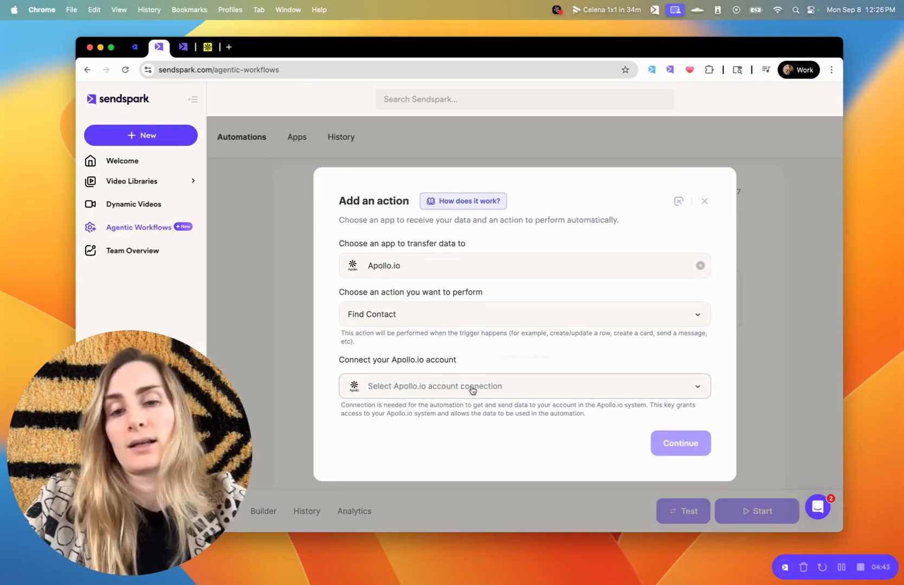
Use the test Apollo account, map Keywords to the trigger's Contact Email, and save the step.
click(458, 387)
click(426, 421)
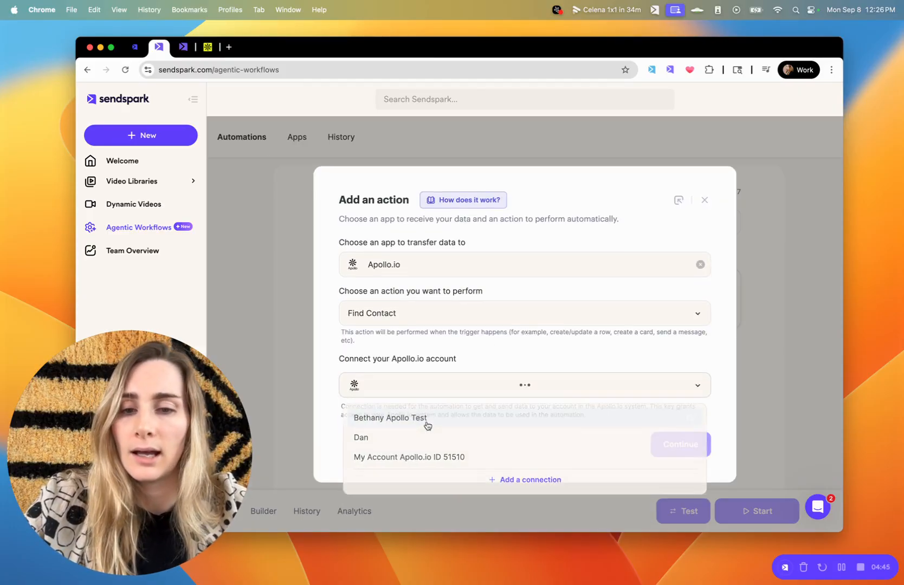
click(694, 441)
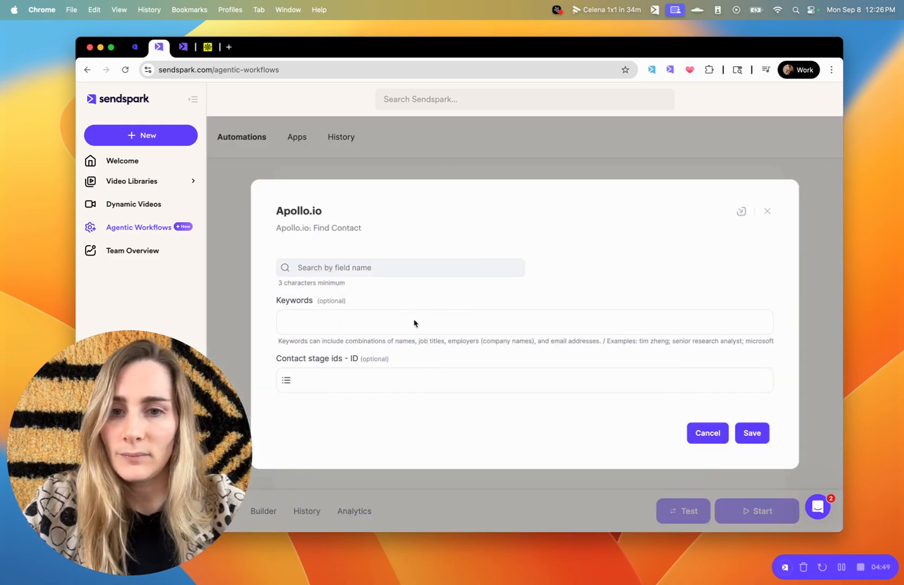
click(414, 324)
text(email)
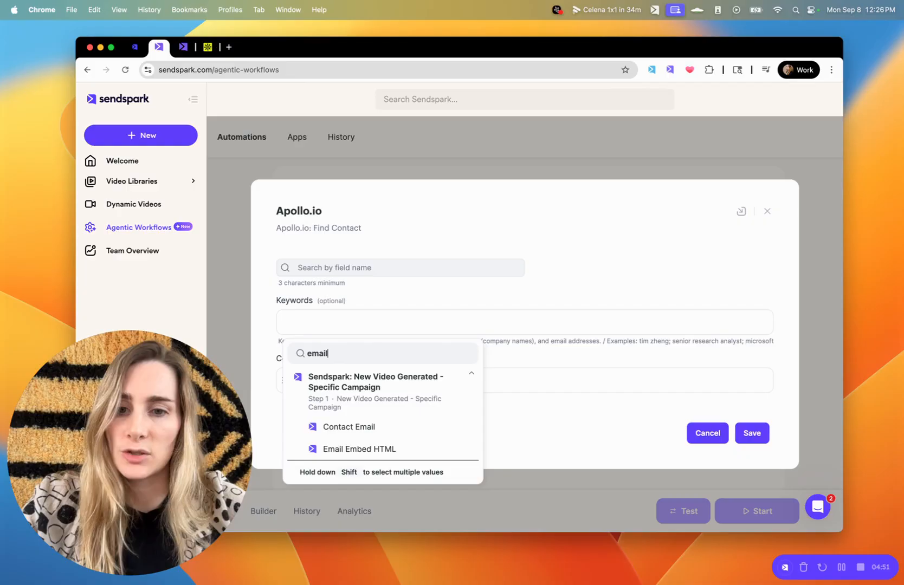
click(352, 431)
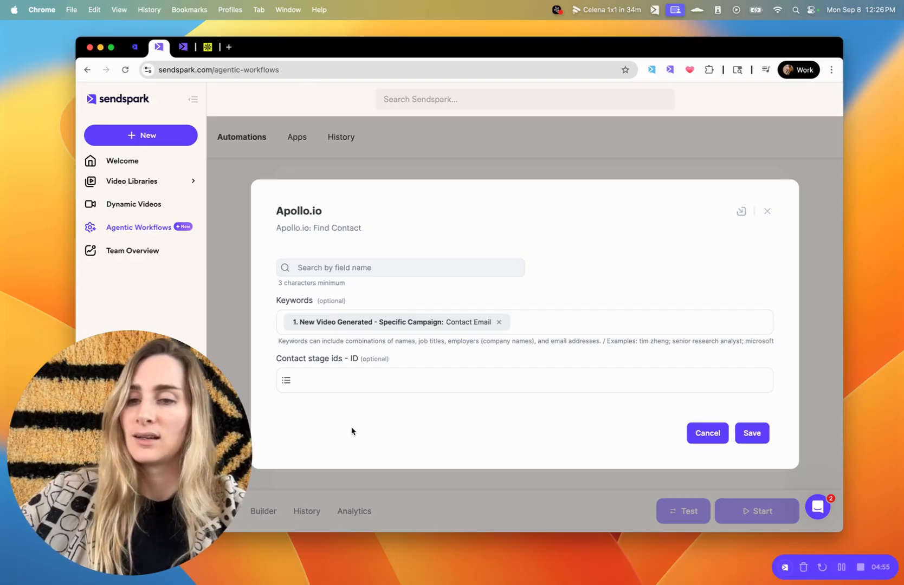
click(747, 432)
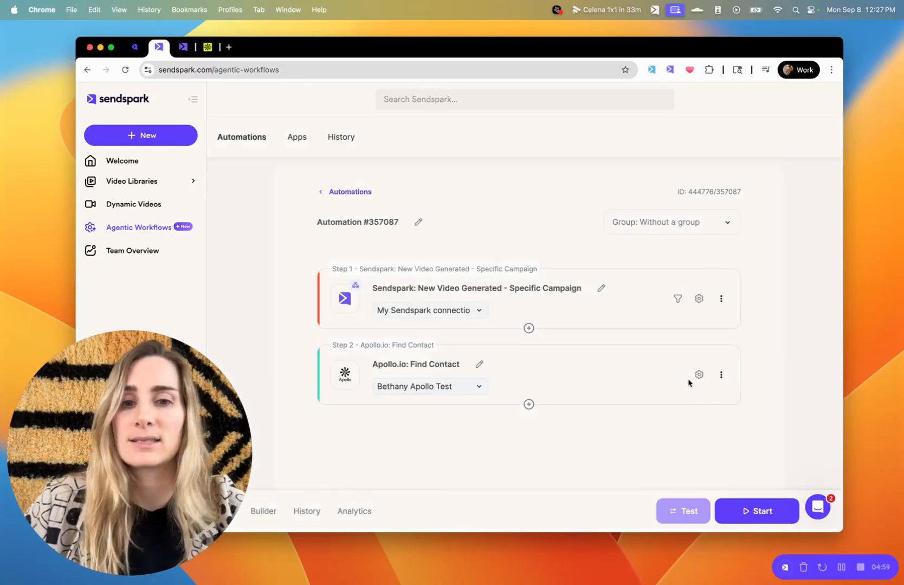
scroll(689, 383, down, 1)
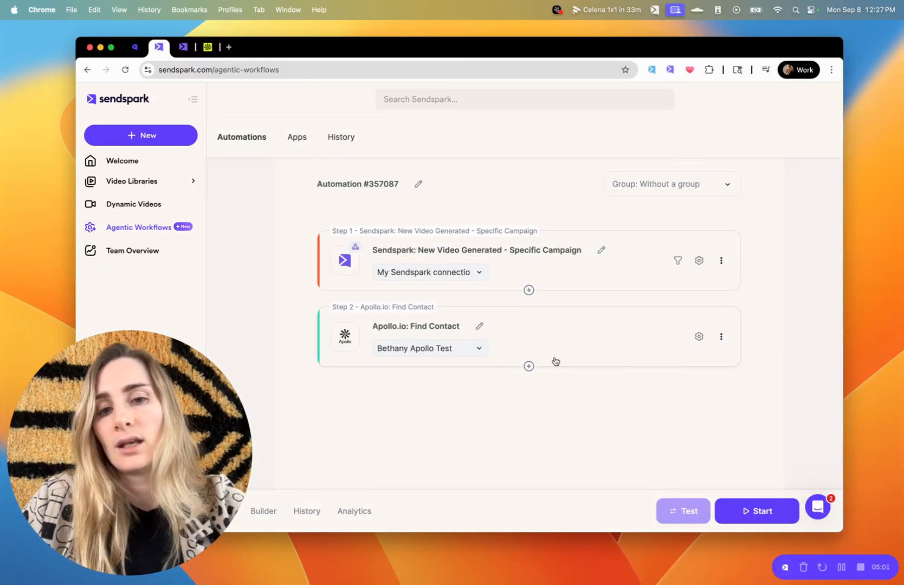
mouse_move(529, 367)
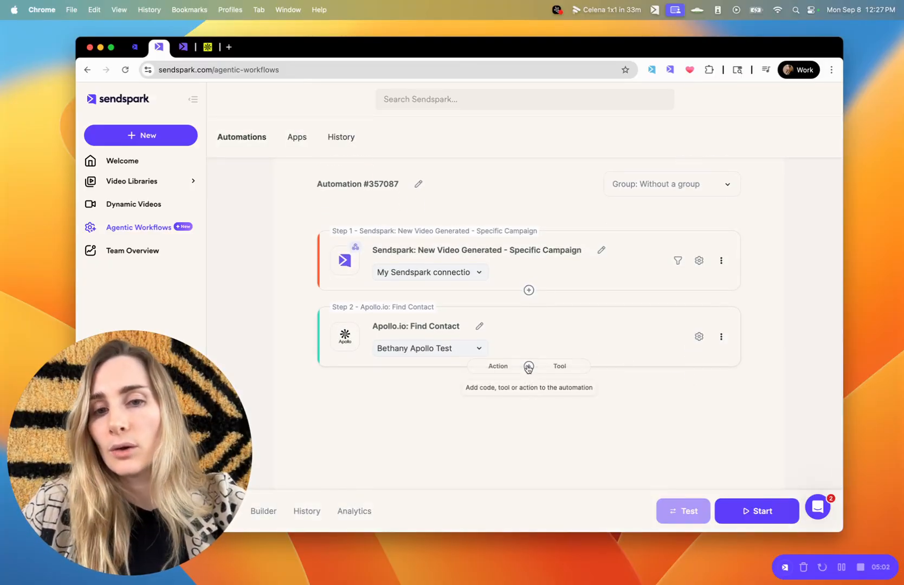
click(497, 367)
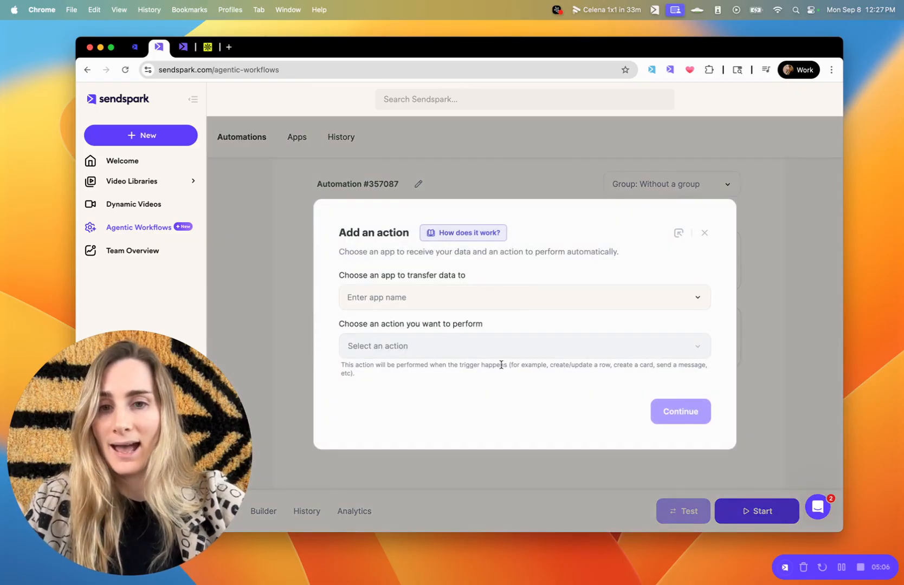
click(461, 297)
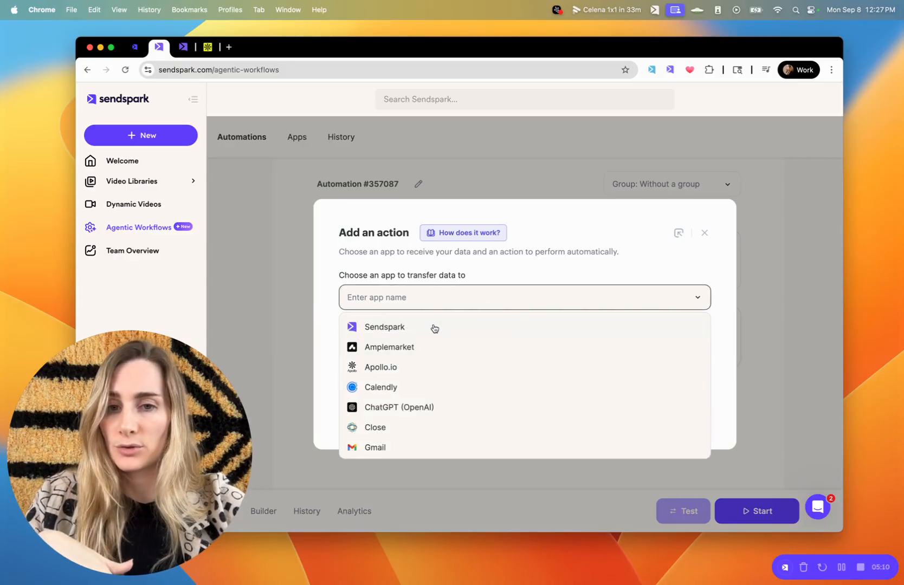
click(412, 368)
click(422, 350)
scroll(430, 457, down, 3)
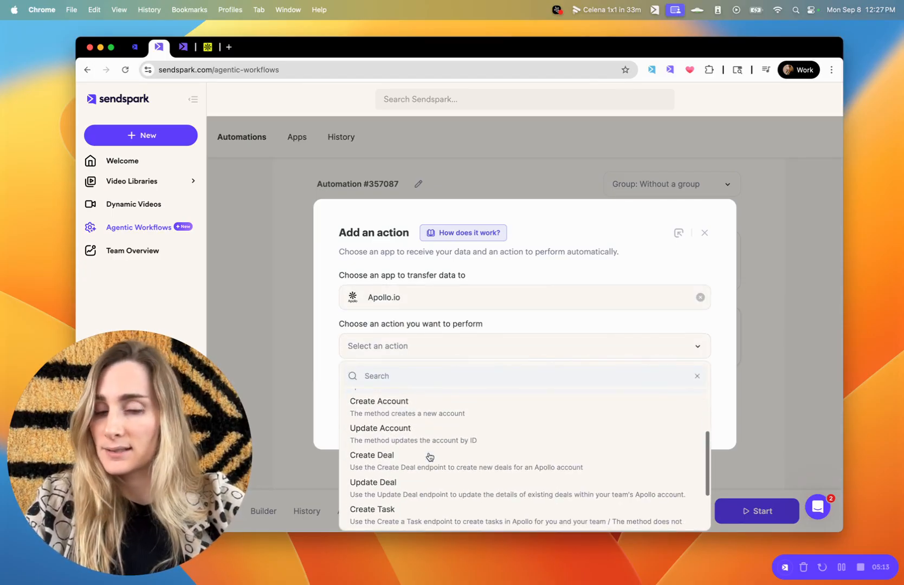
scroll(429, 457, down, 2)
scroll(429, 457, up, 5)
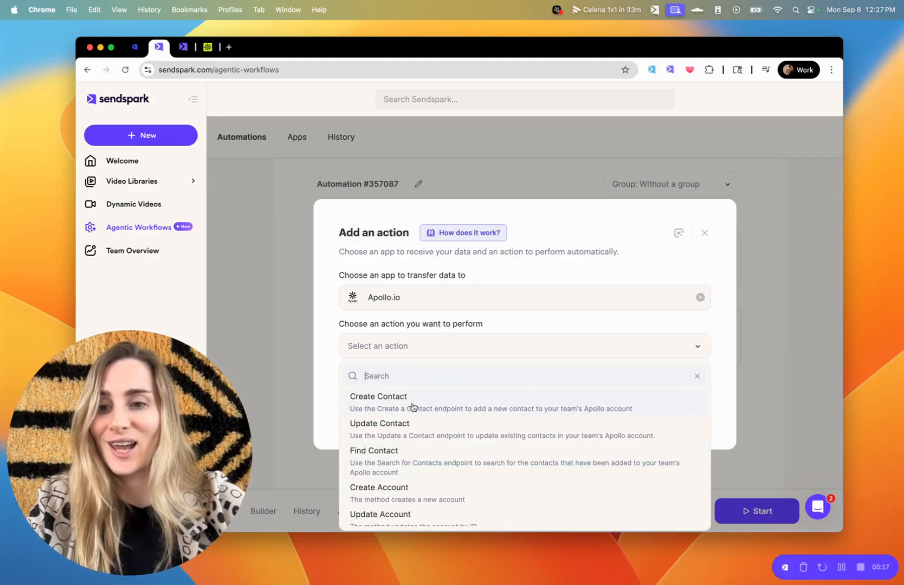
scroll(461, 425, down, 5)
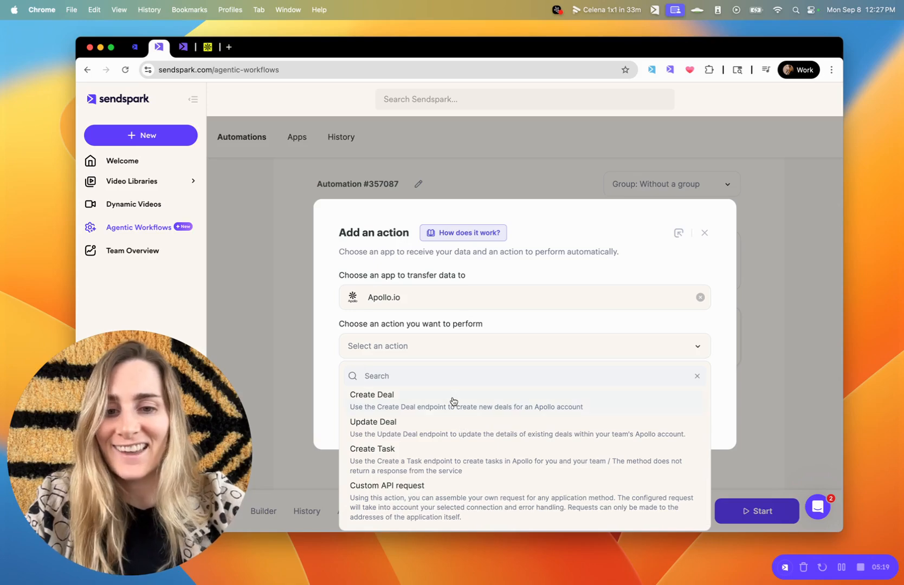
scroll(455, 402, up, 5)
click(706, 234)
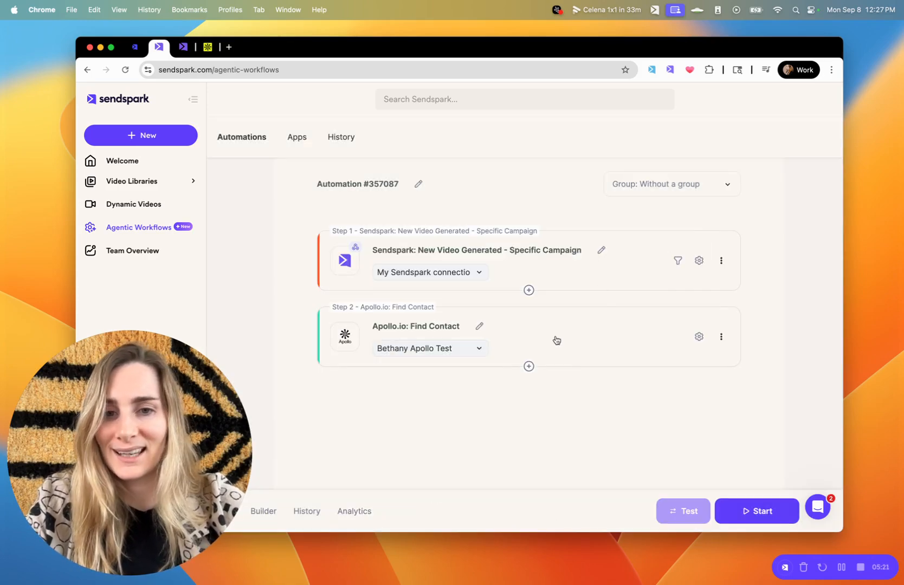
scroll(609, 354, down, 2)
Add an HTTP Request/Outgoing webhook 'Send request' action after the Find Contact step.
mouse_move(528, 317)
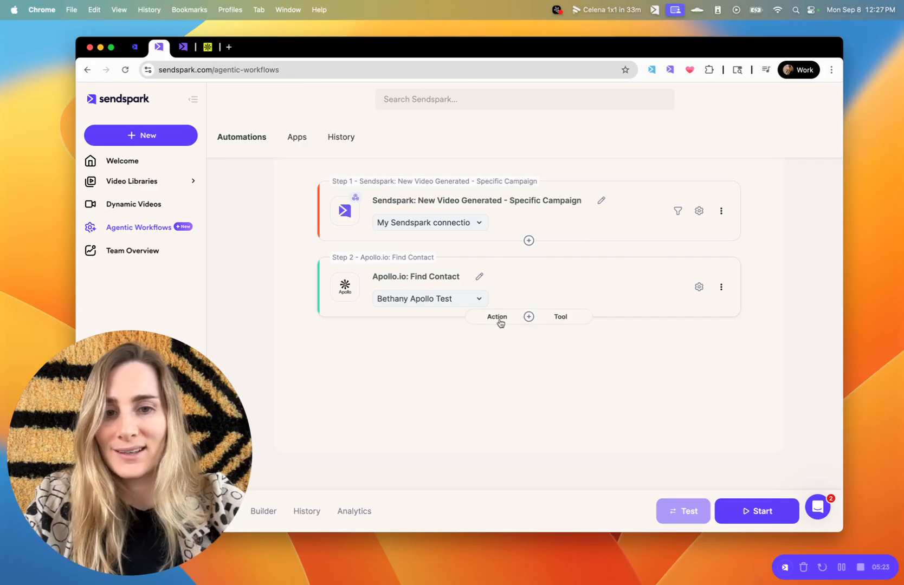
click(474, 316)
click(448, 298)
text(http)
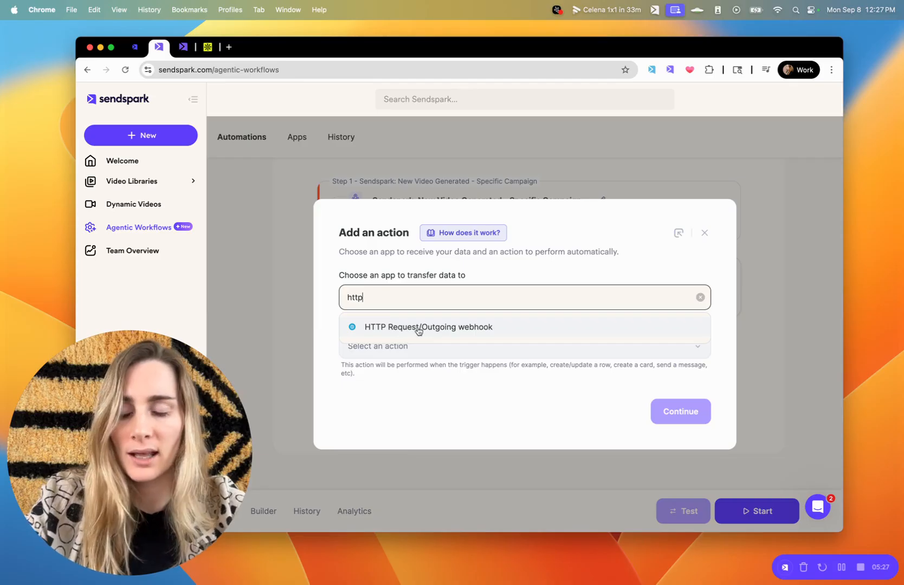
click(443, 329)
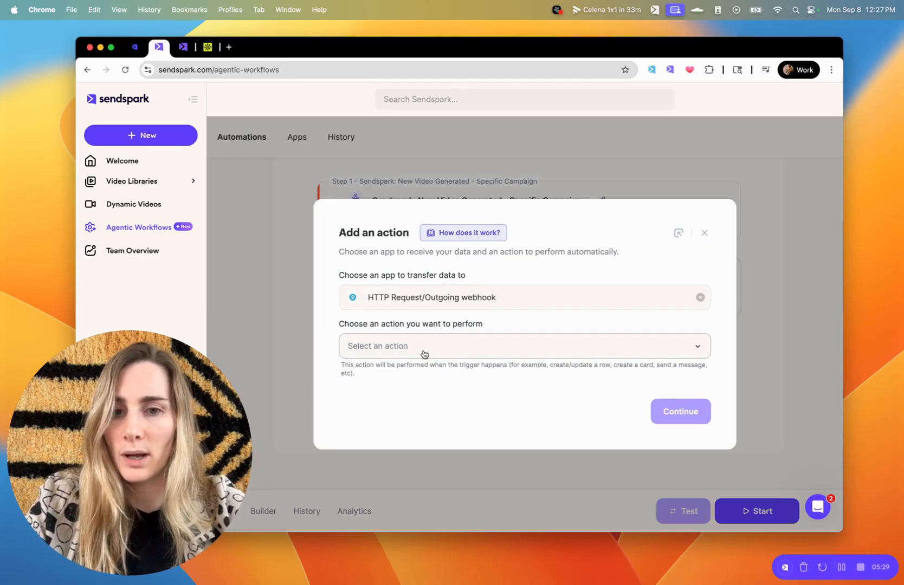
click(424, 353)
click(384, 400)
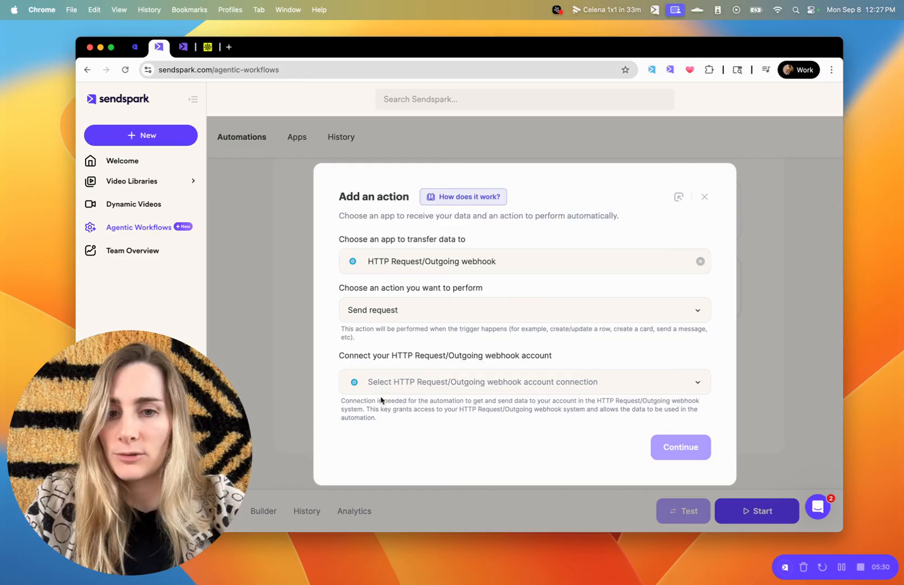
Create a new webhook connection and name it Apollo V3.
click(471, 386)
scroll(502, 494, down, 1)
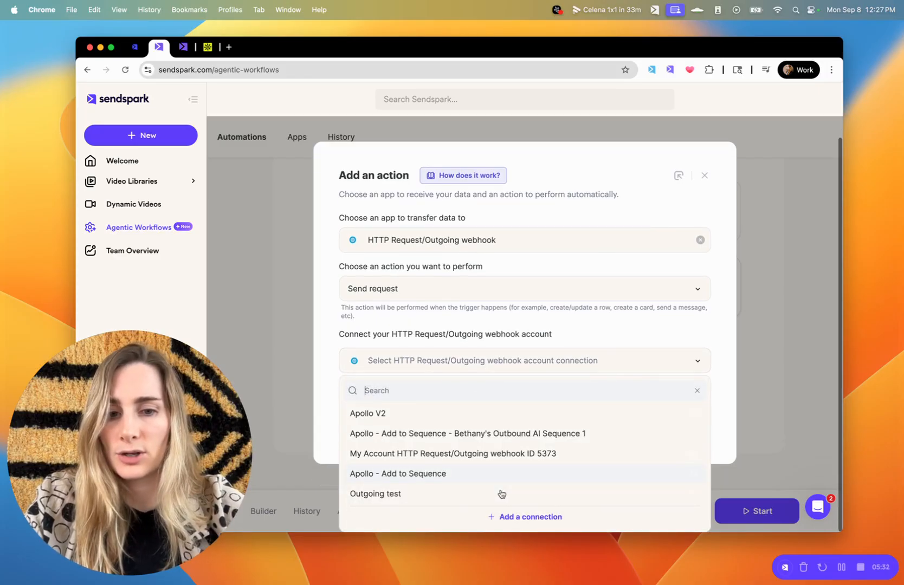
click(513, 517)
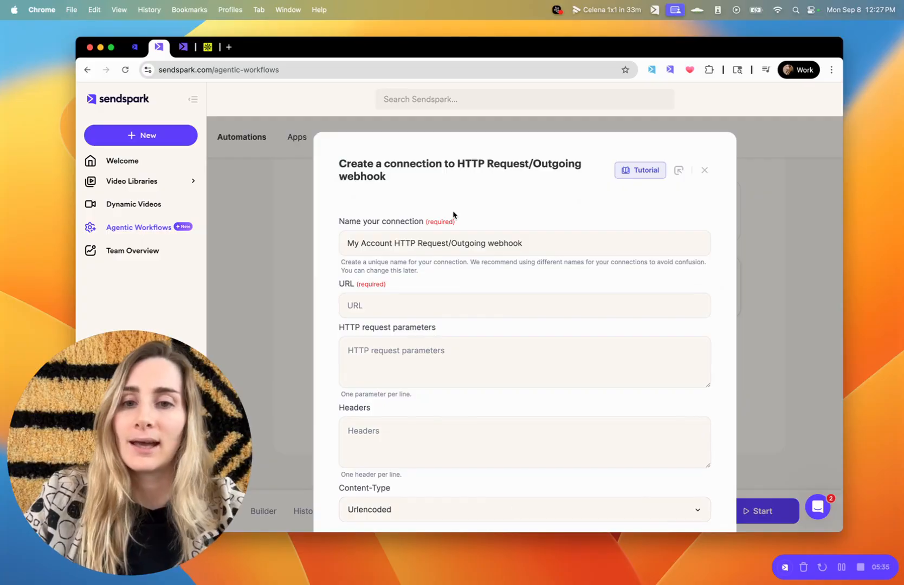
triple_click(445, 243)
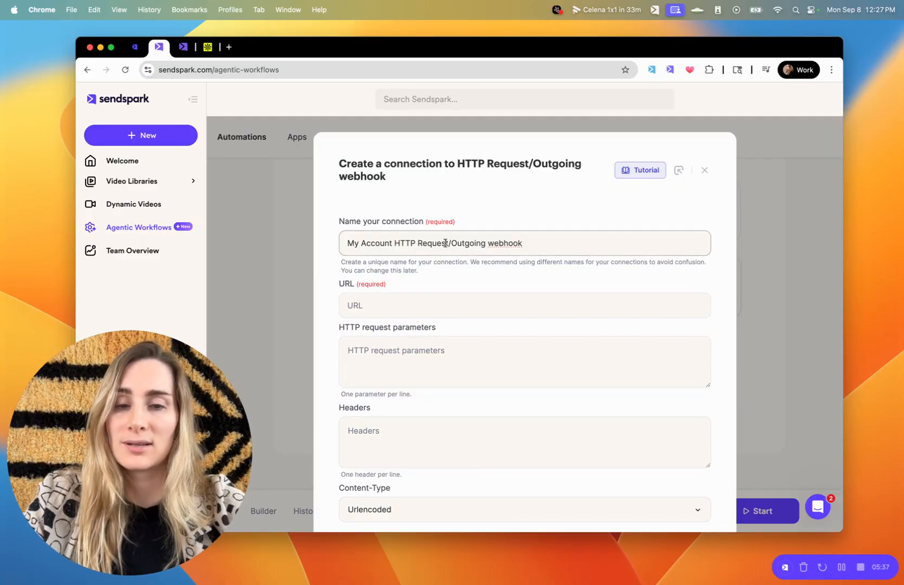
text(Ap)
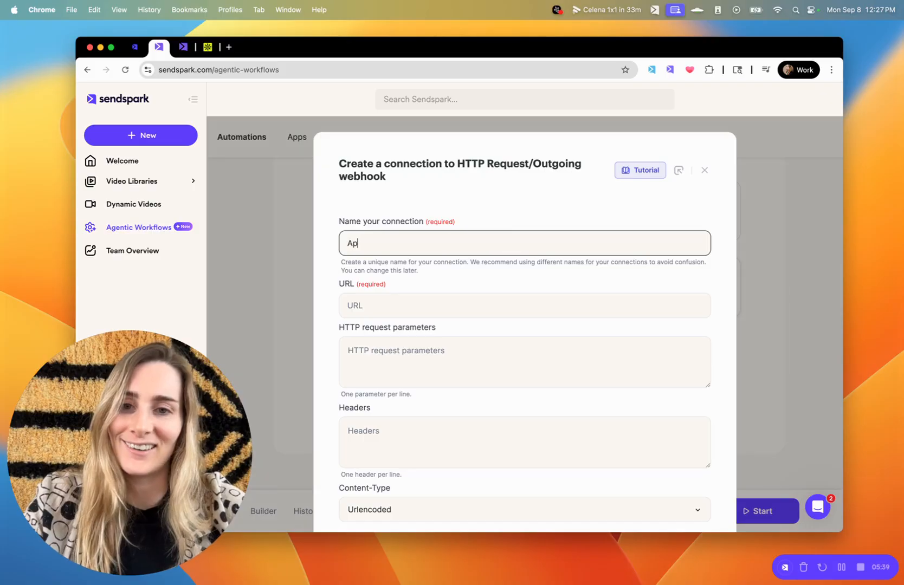
text(ollo V3)
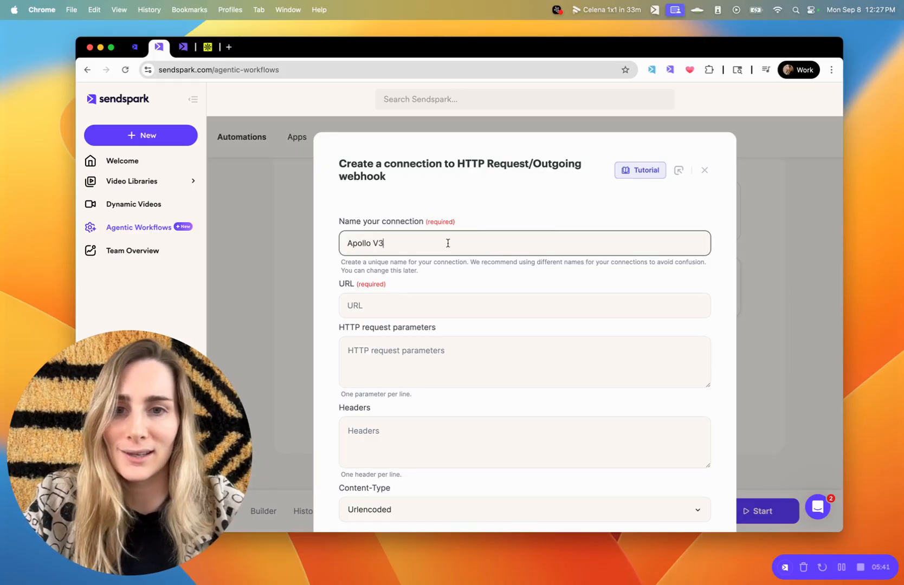
click(470, 309)
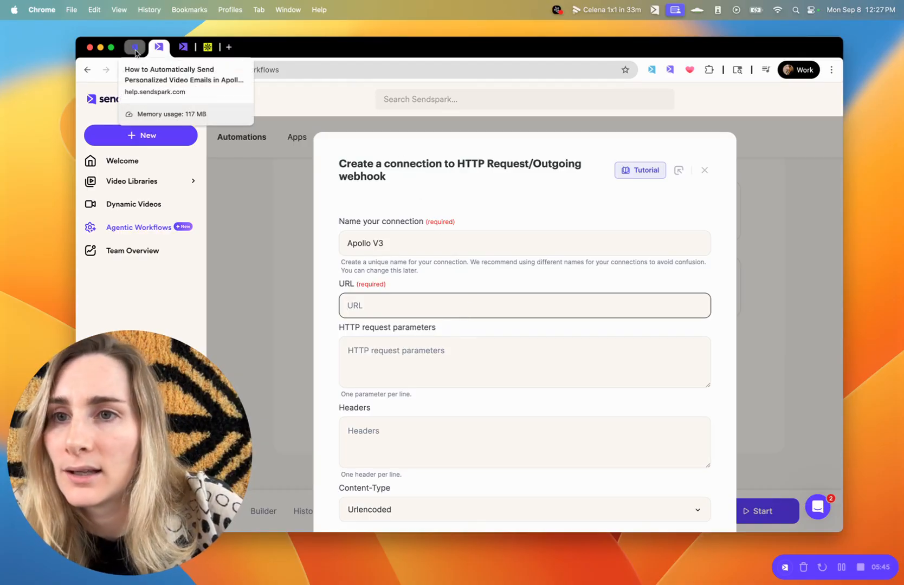
Tear the help article into its own window and place Sendspark beside it.
drag(136, 53, 126, 120)
drag(261, 119, 243, 76)
drag(788, 336, 498, 309)
drag(740, 48, 801, 47)
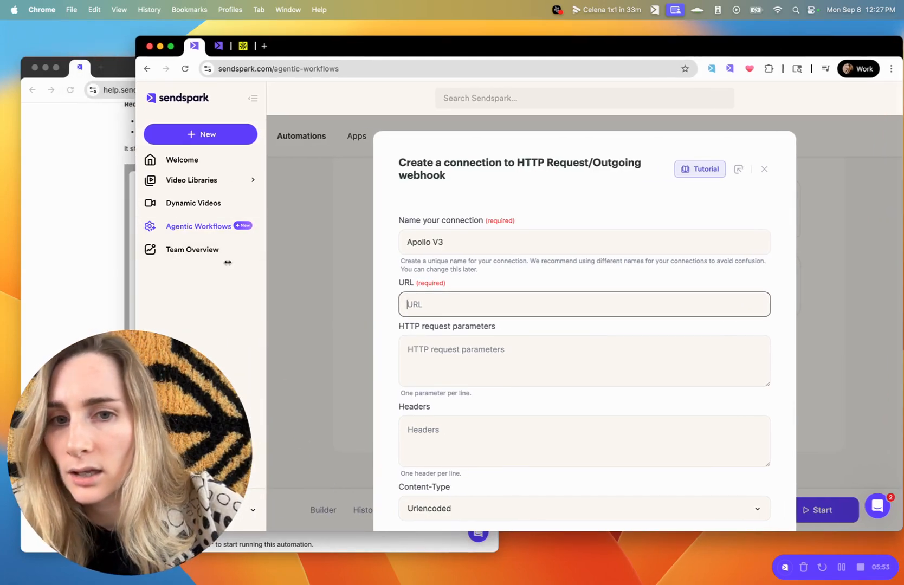
drag(137, 263, 387, 265)
Copy the Apollo API URL from the help article into the connection's URL field.
click(258, 168)
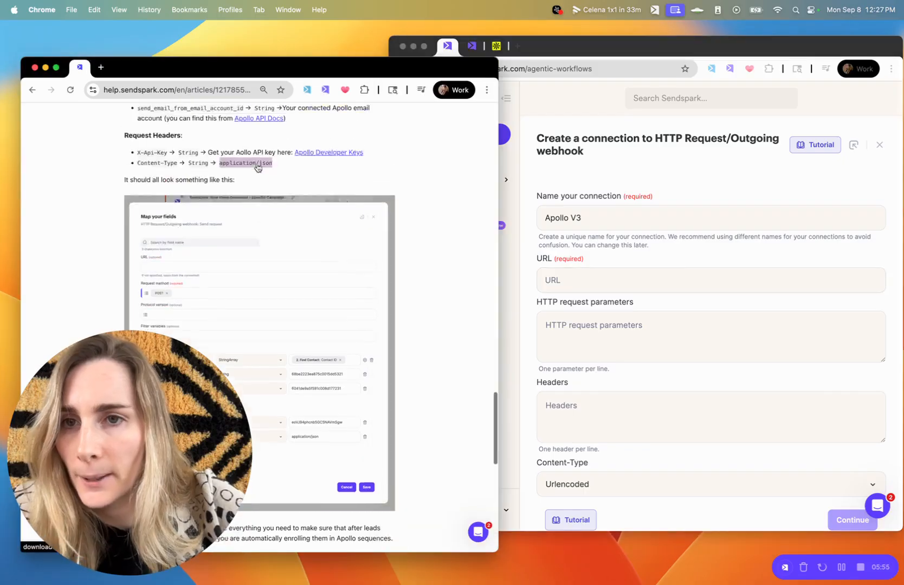
scroll(258, 167, up, 10)
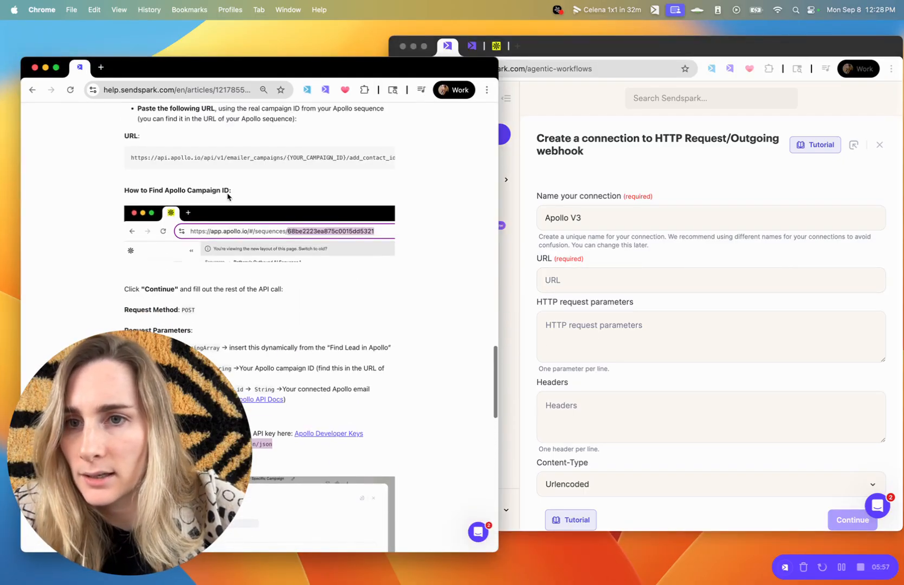
scroll(228, 196, up, 2)
triple_click(226, 202)
key(super+c)
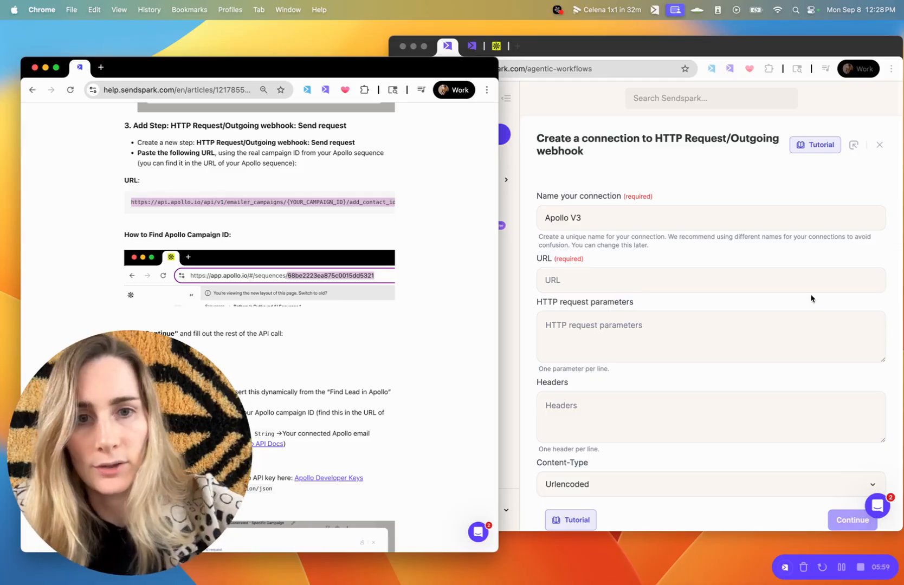
click(643, 272)
key(super+v)
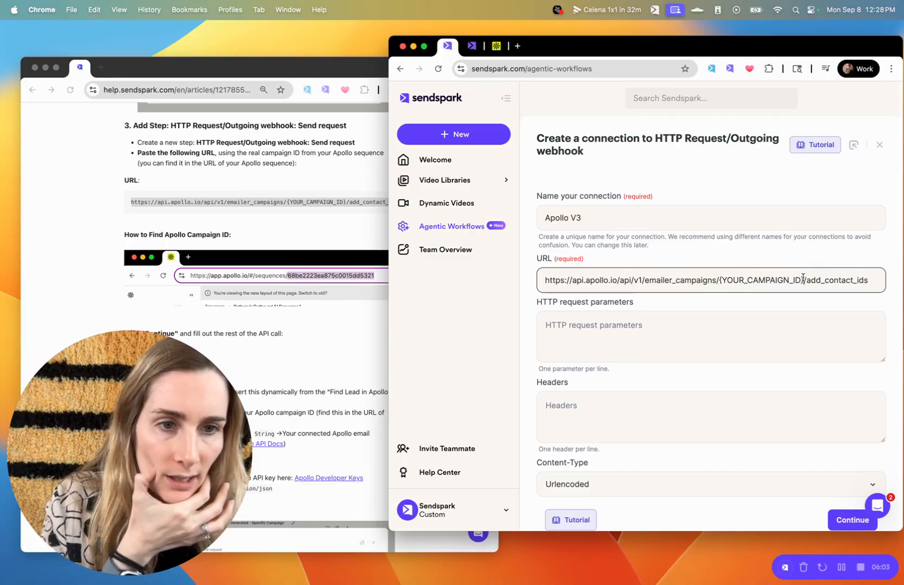
Replace the {YOUR_CAMPAIGN_ID} placeholder with the sequence ID from the Apollo page address.
drag(802, 277, 712, 283)
click(496, 46)
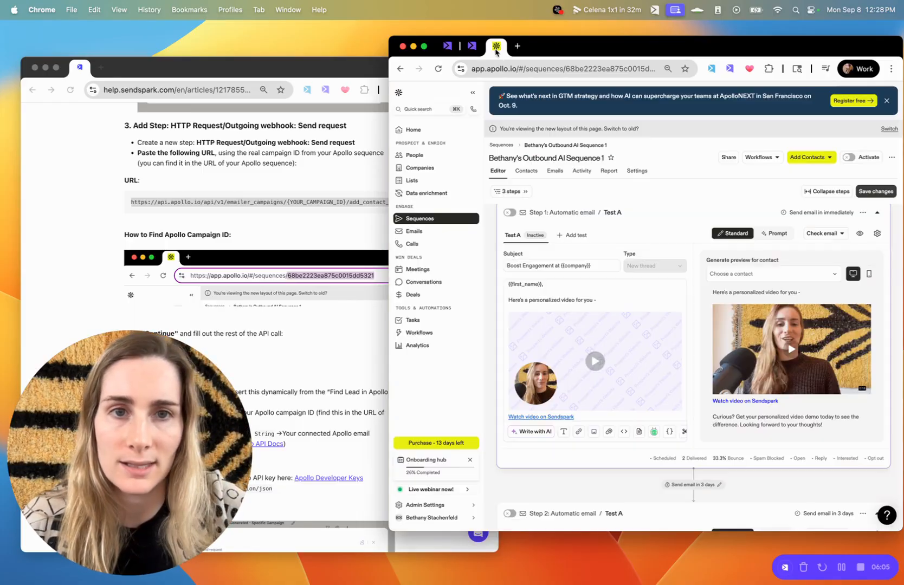
double_click(566, 69)
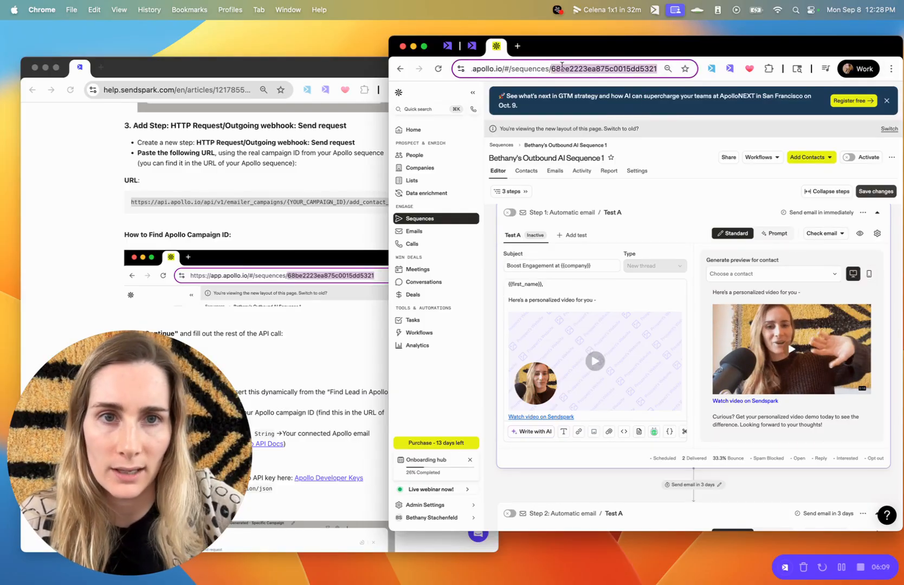
click(473, 47)
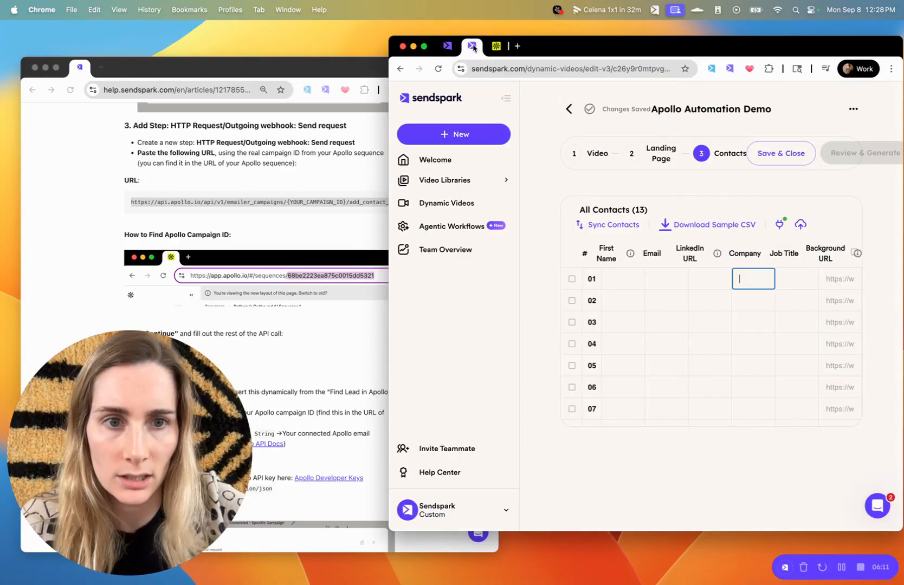
click(447, 46)
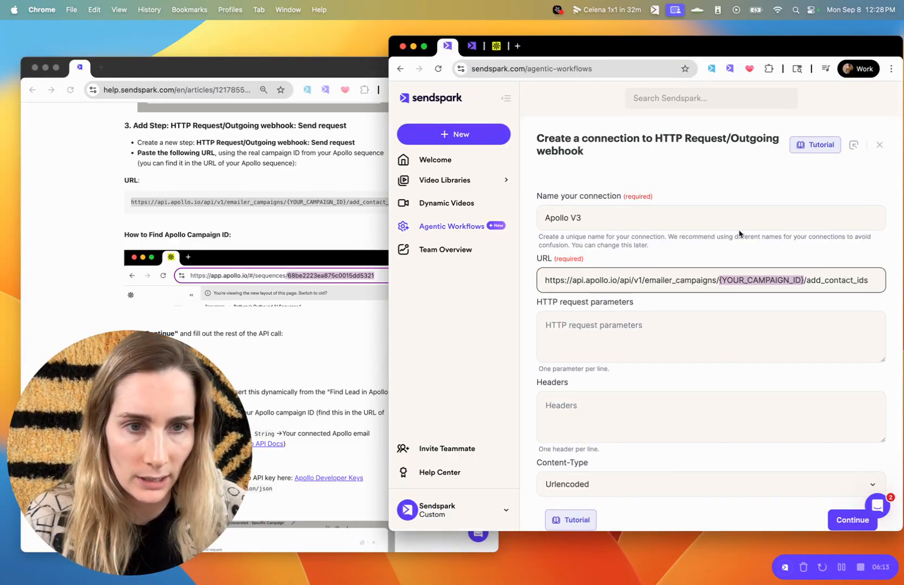
key(super+v)
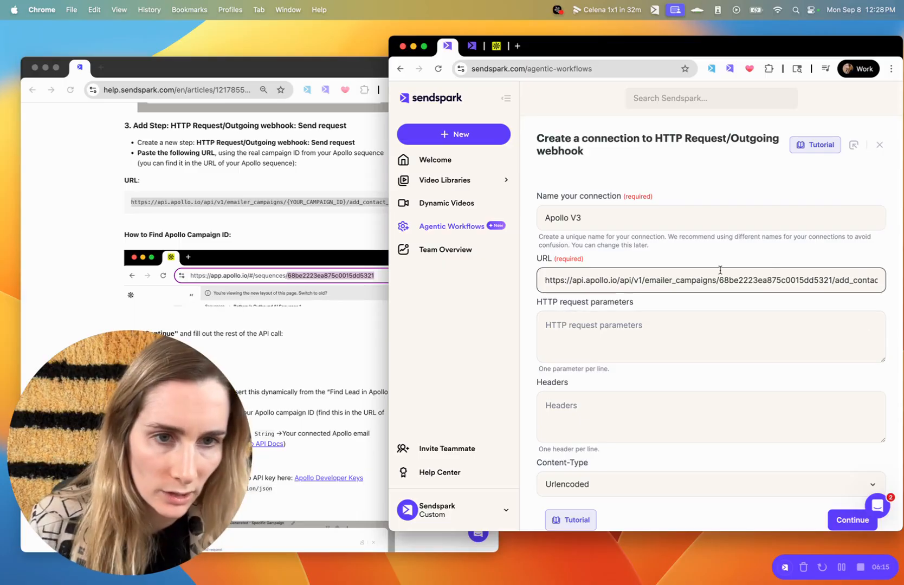
drag(719, 282, 820, 282)
Set the connection's Content-Type to Json.
click(852, 281)
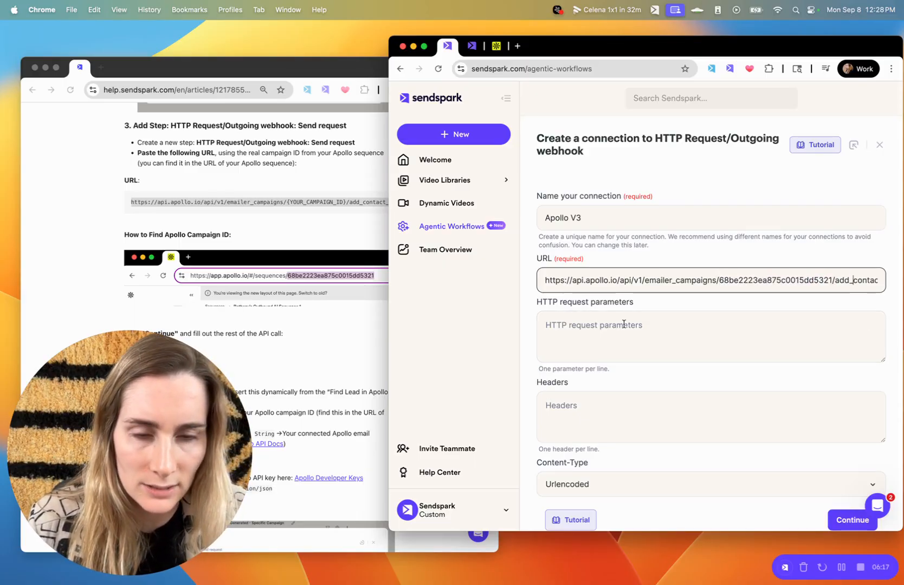
scroll(606, 331, down, 1)
click(594, 304)
click(569, 388)
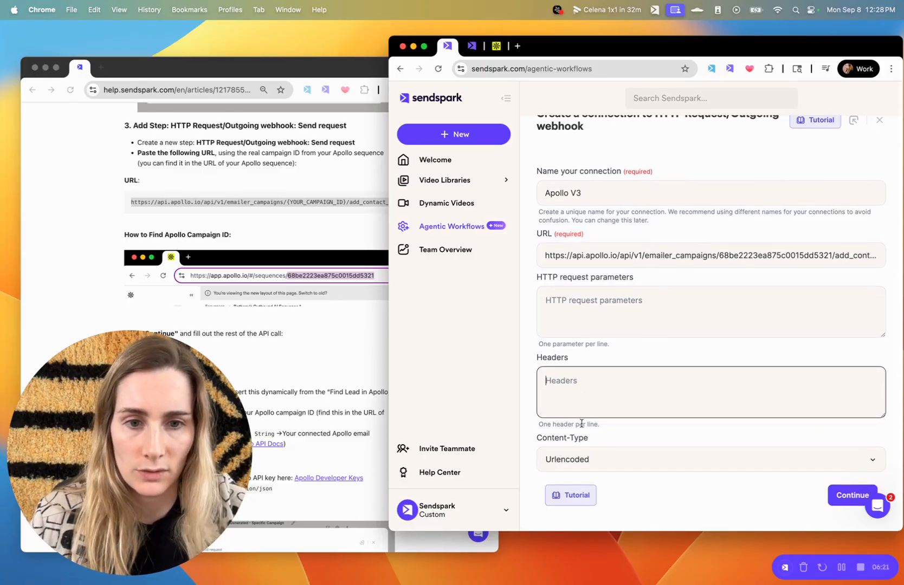
click(577, 458)
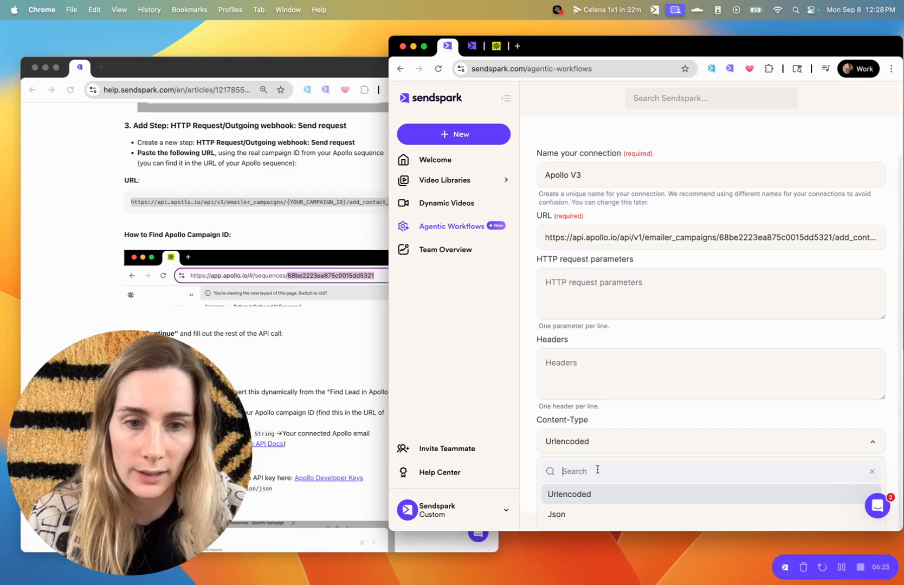
click(586, 514)
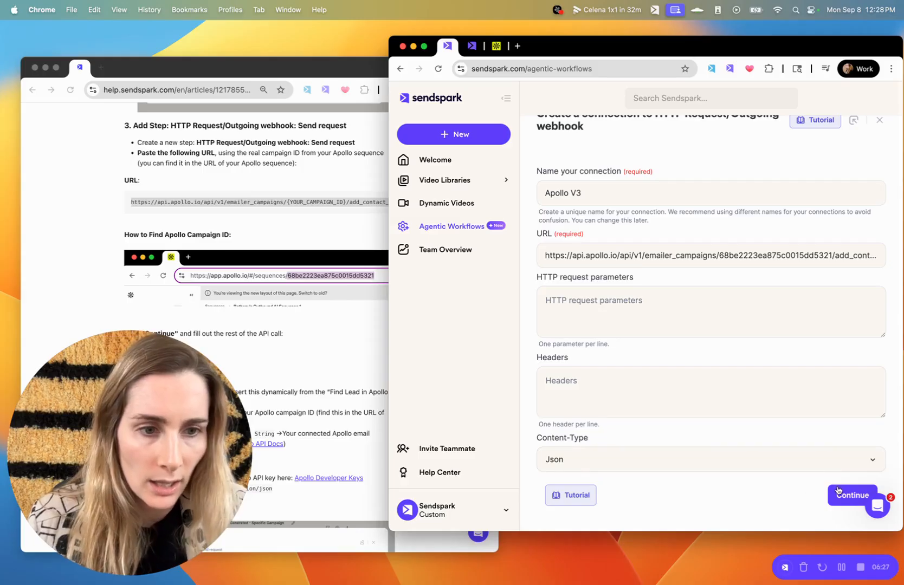
Resize the Sendspark window, zoom to 90%, and create the Apollo V3 connection.
drag(612, 53, 514, 50)
drag(805, 217, 903, 218)
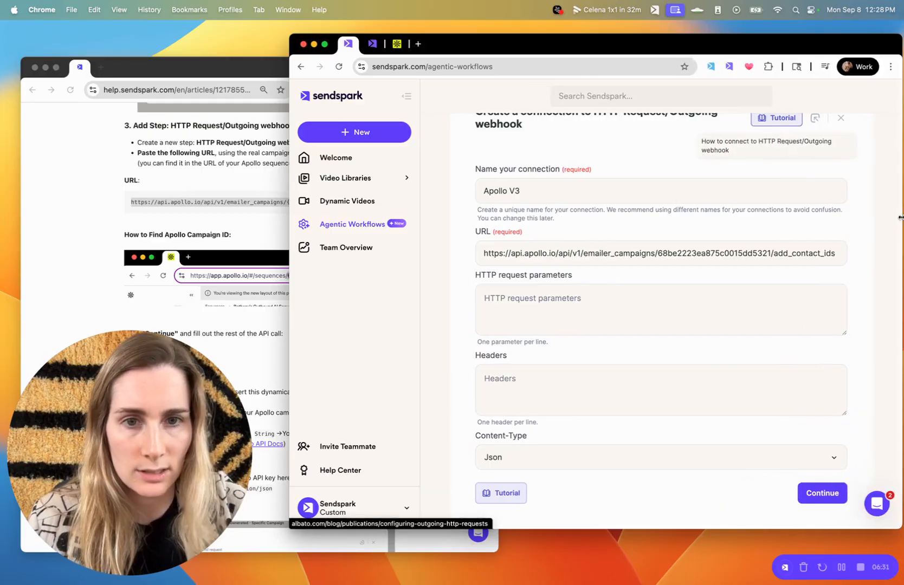
click(287, 317)
click(627, 166)
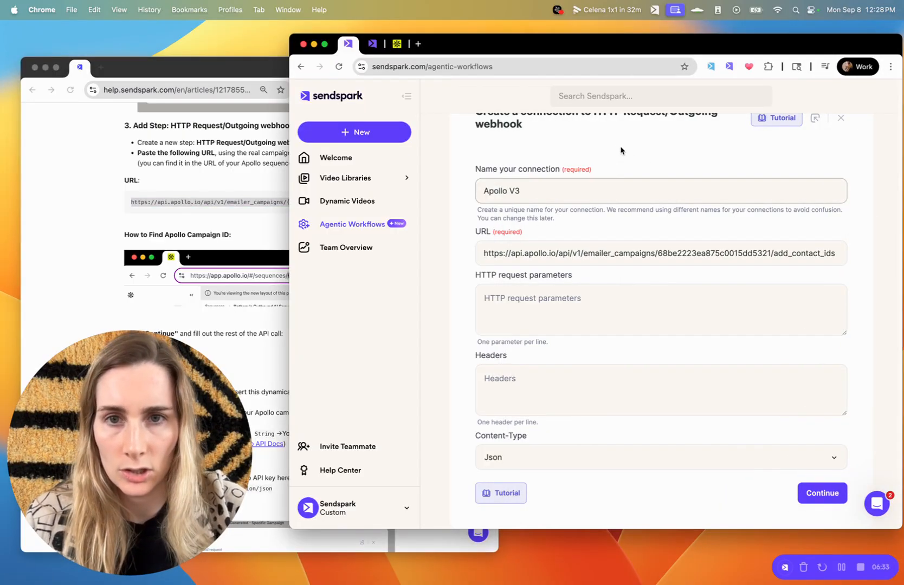
click(415, 101)
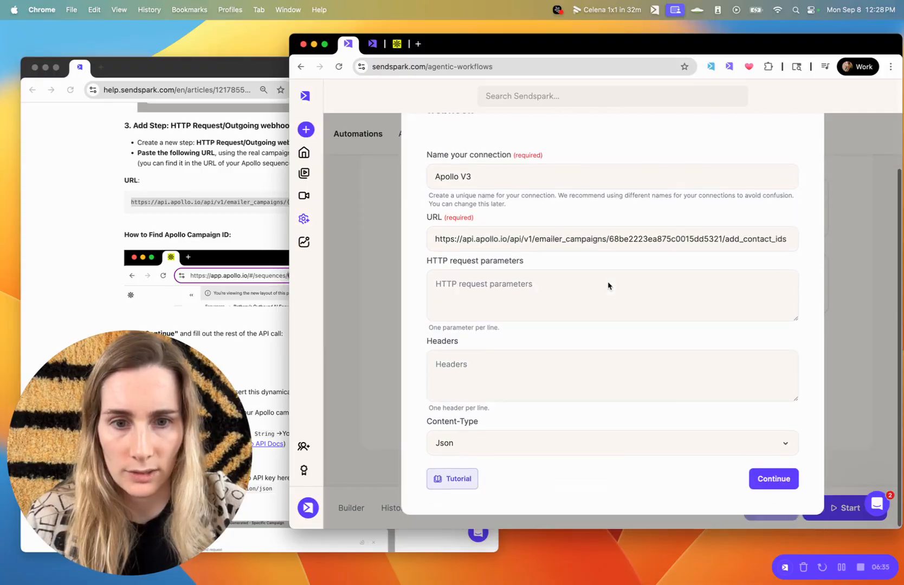
key(super+minus)
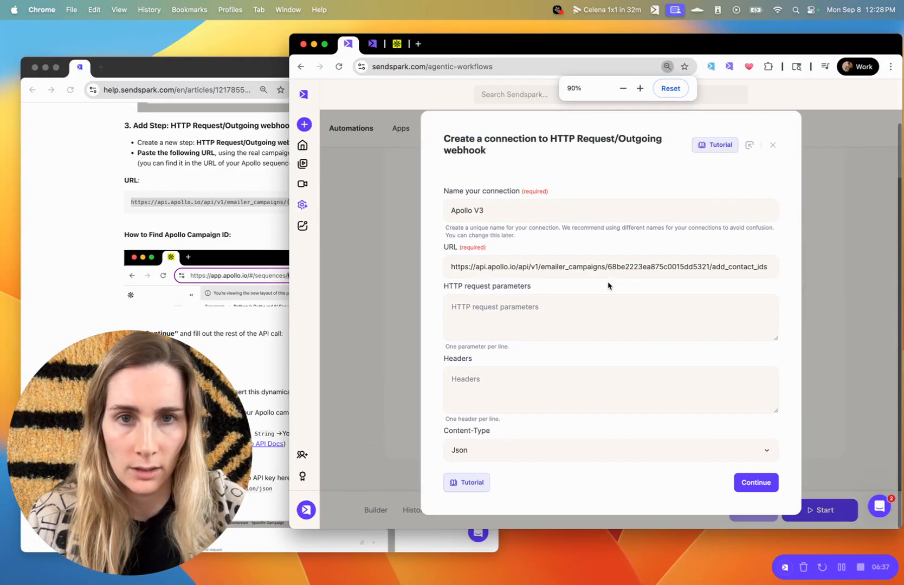
click(757, 482)
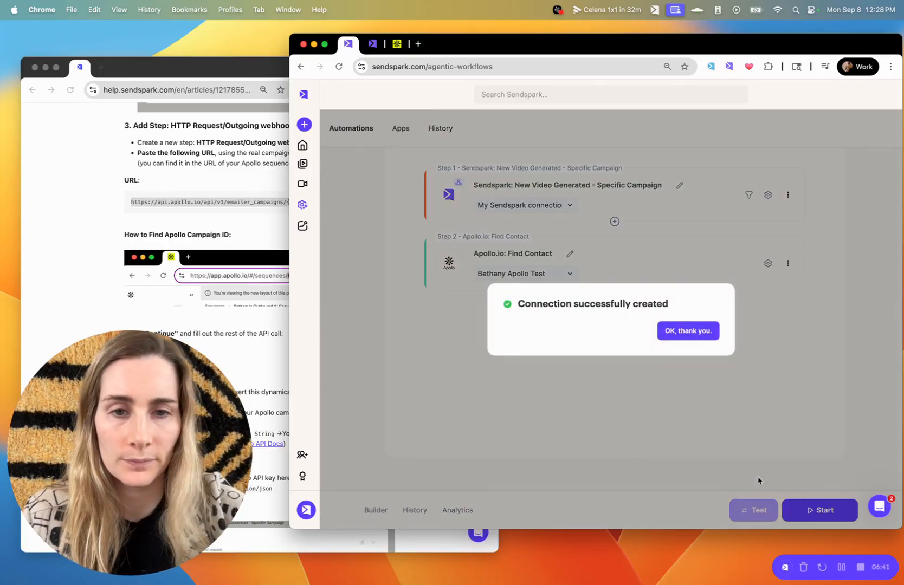
Continue with the Apollo V3 connection and set the request method to POST.
click(688, 333)
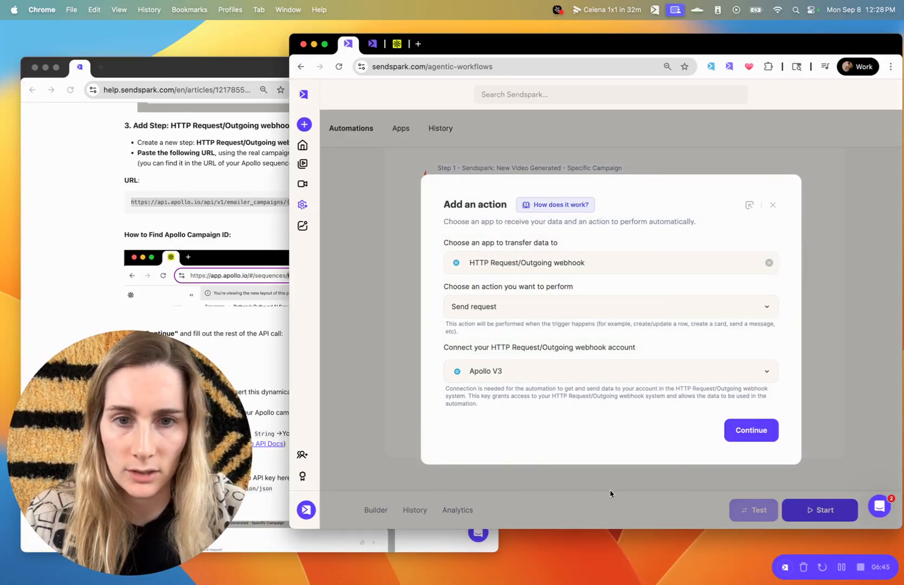
click(757, 434)
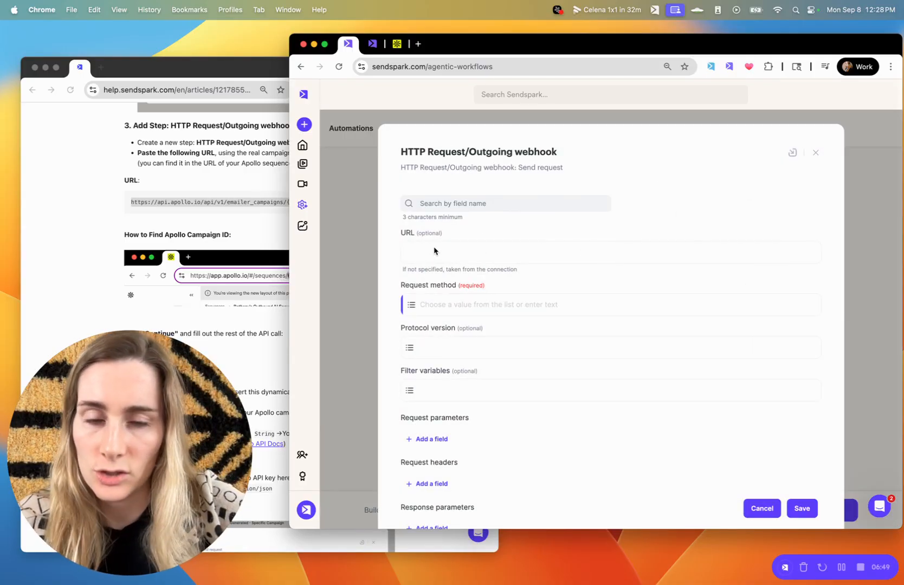
click(459, 305)
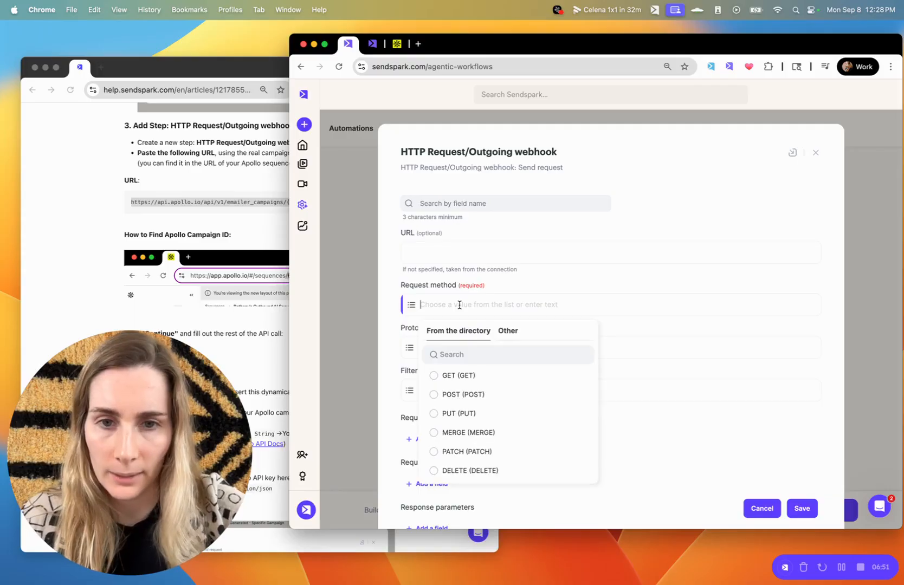
click(461, 395)
scroll(499, 335, down, 3)
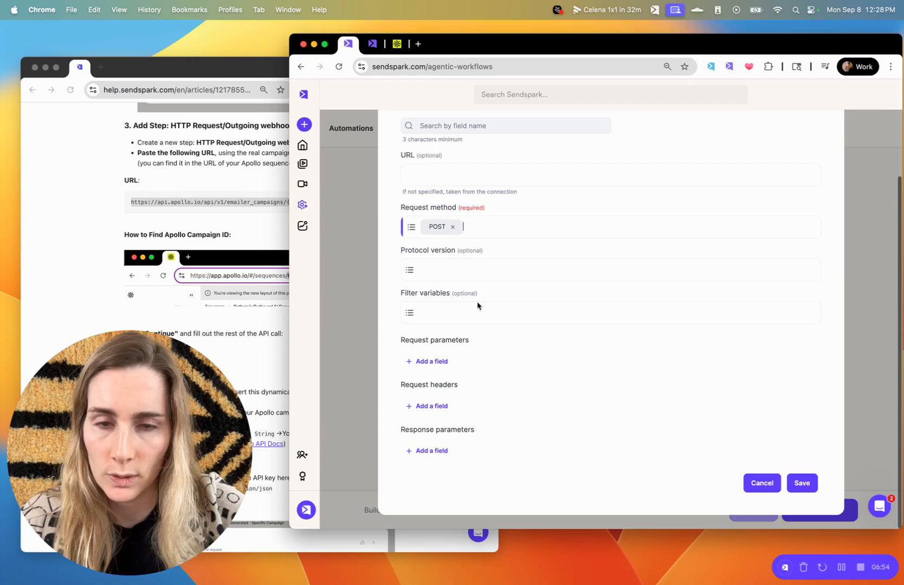
click(428, 262)
click(478, 259)
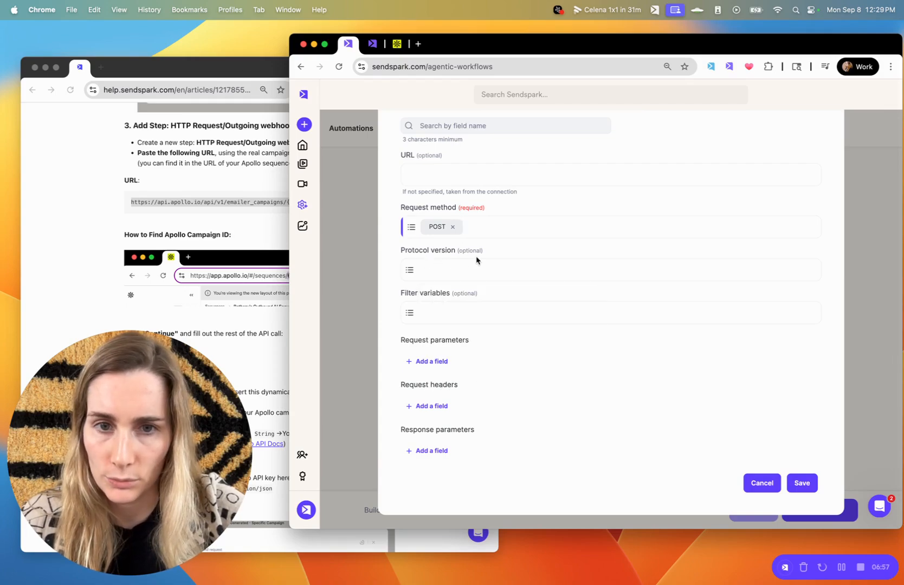
Add three request parameter rows and two request header rows.
click(434, 319)
click(510, 292)
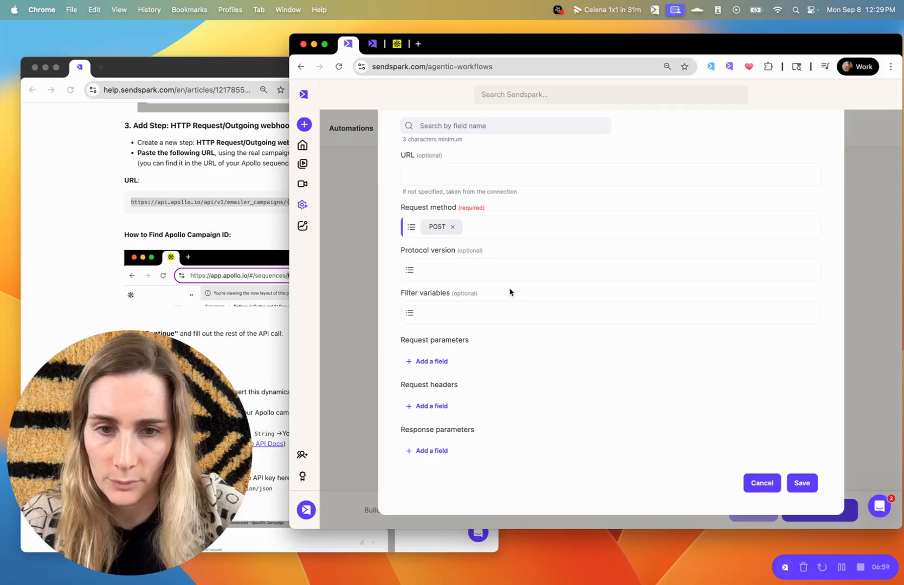
click(432, 361)
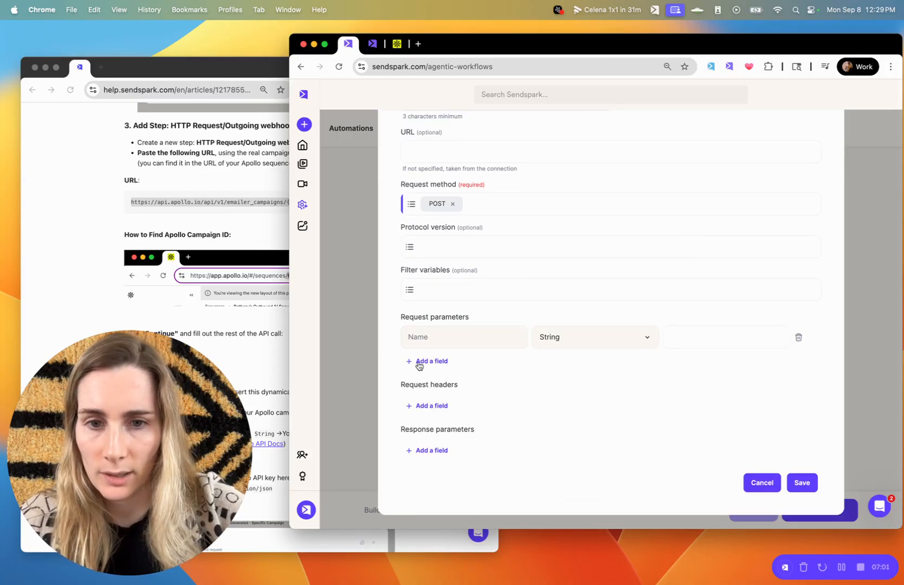
click(418, 361)
click(431, 390)
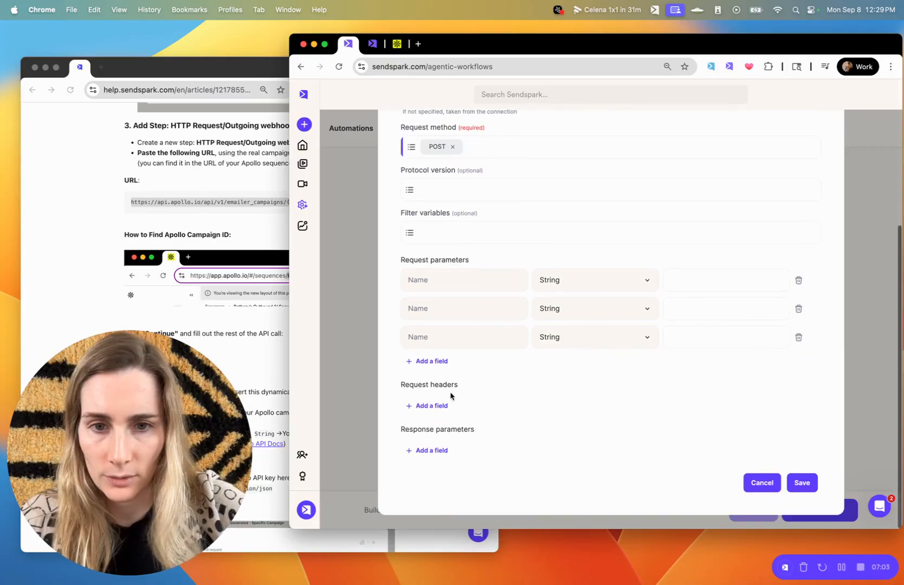
click(433, 405)
click(432, 429)
Make the first request parameter's type StringArray.
scroll(445, 434, down, 2)
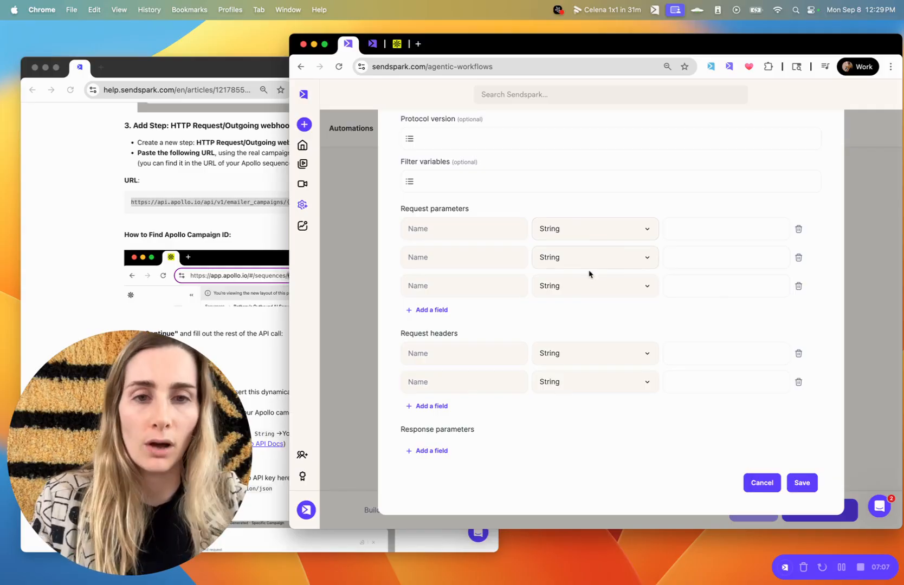
click(573, 230)
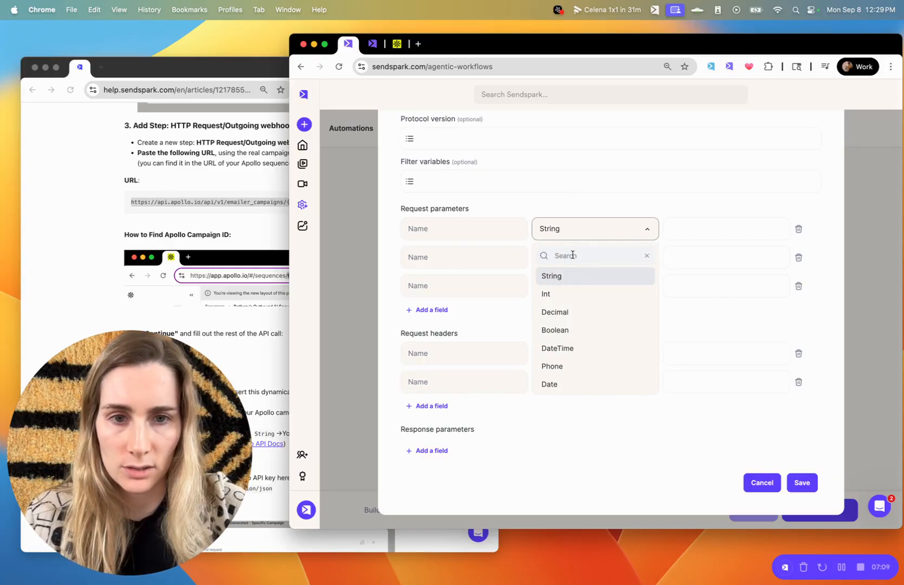
text(arra)
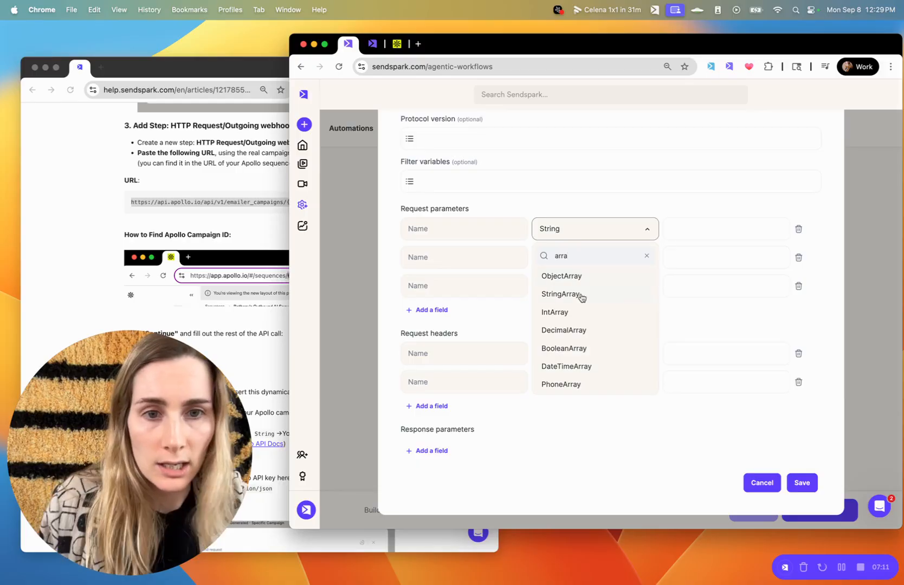
click(578, 295)
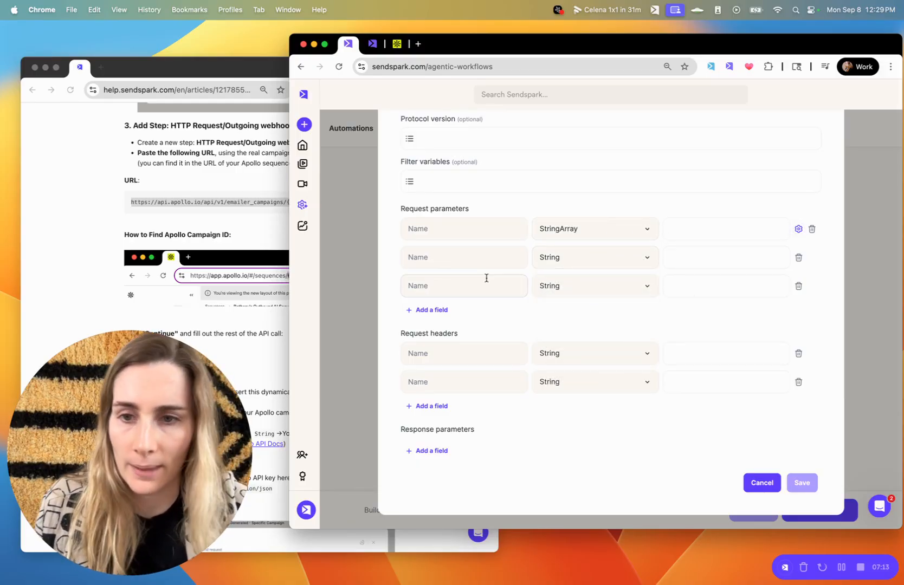
Name the first request parameter contact_ids, copied from the help article.
click(226, 420)
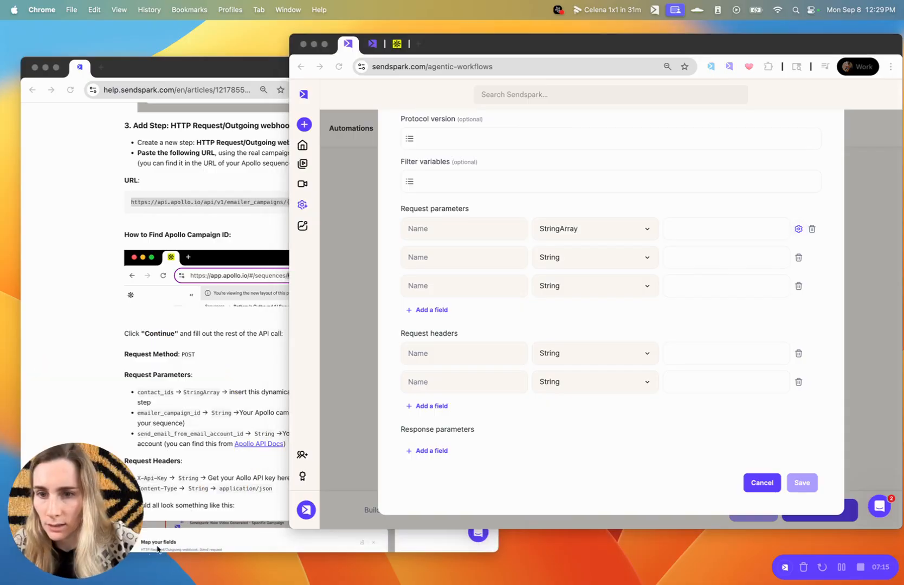
scroll(226, 421, down, 5)
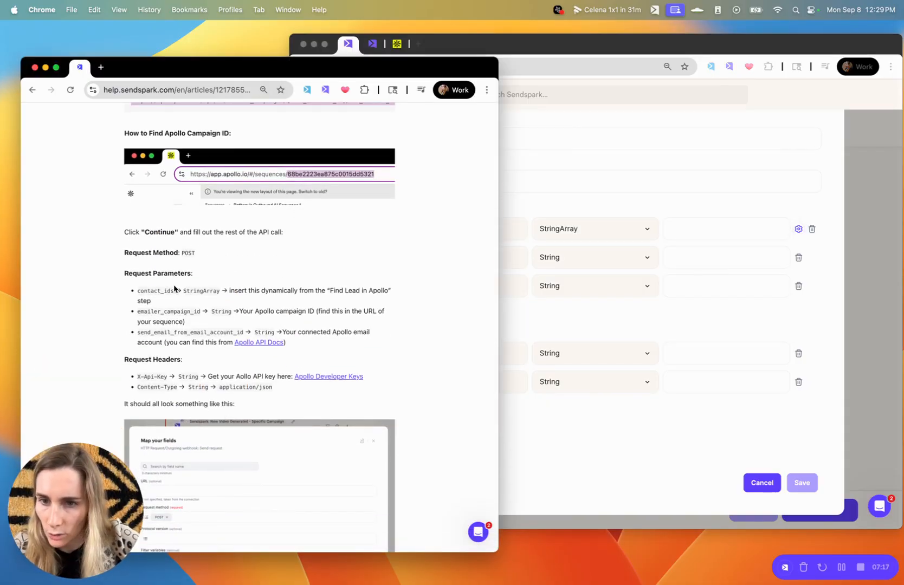
drag(174, 290, 139, 291)
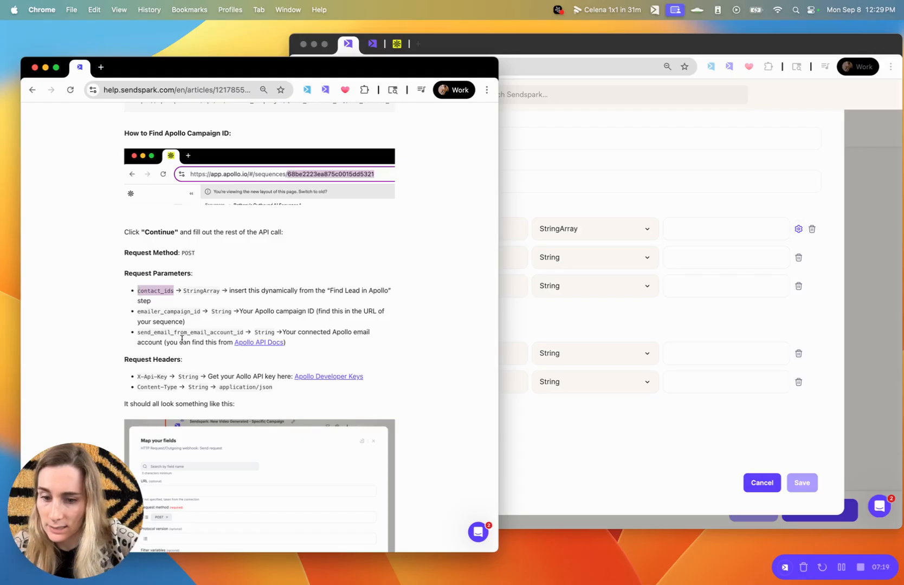
click(563, 139)
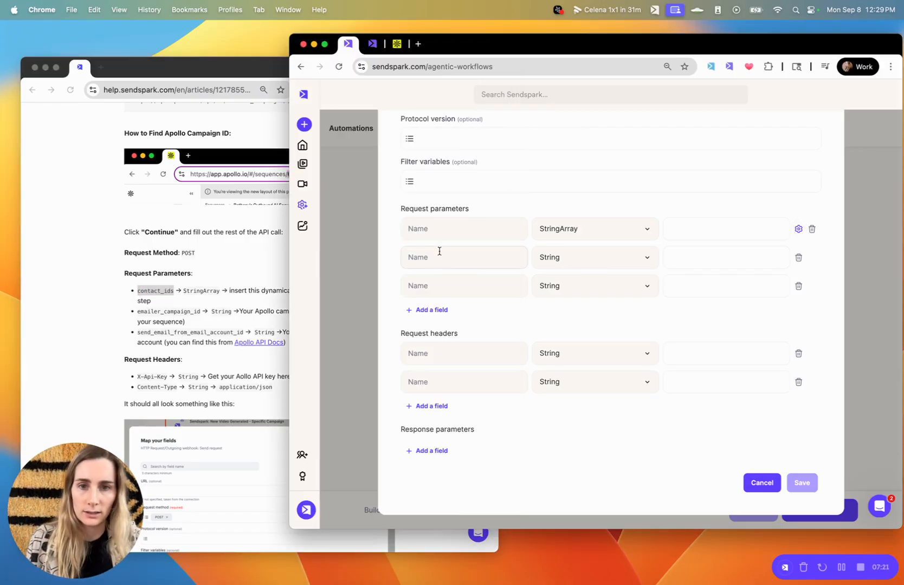
click(421, 222)
text(contact_ids)
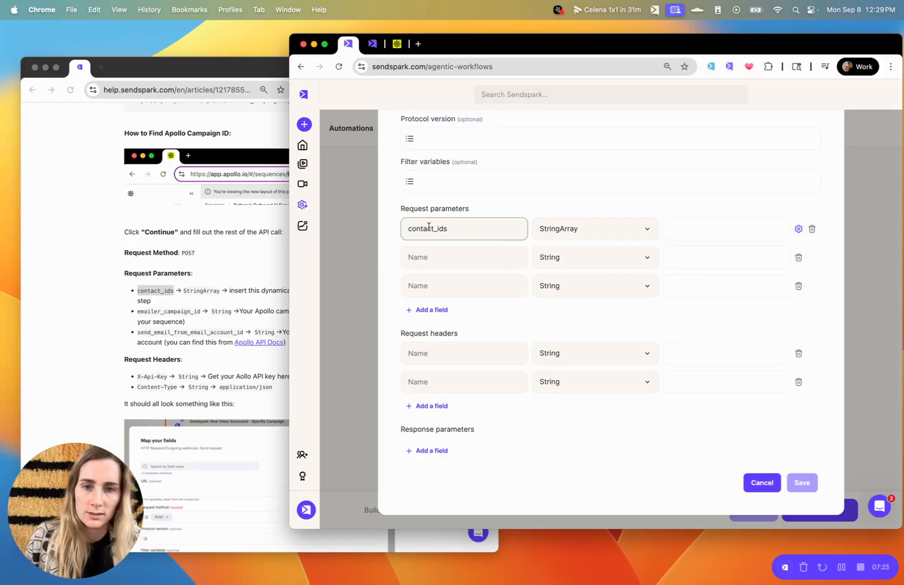
Map the contact_ids value to the Find Contact step's Contact ID.
click(720, 231)
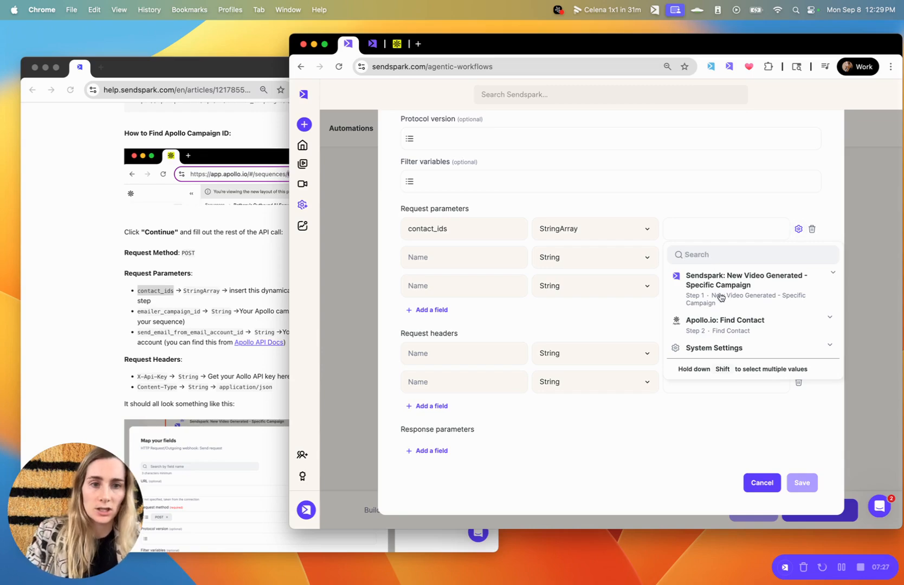
text(contact)
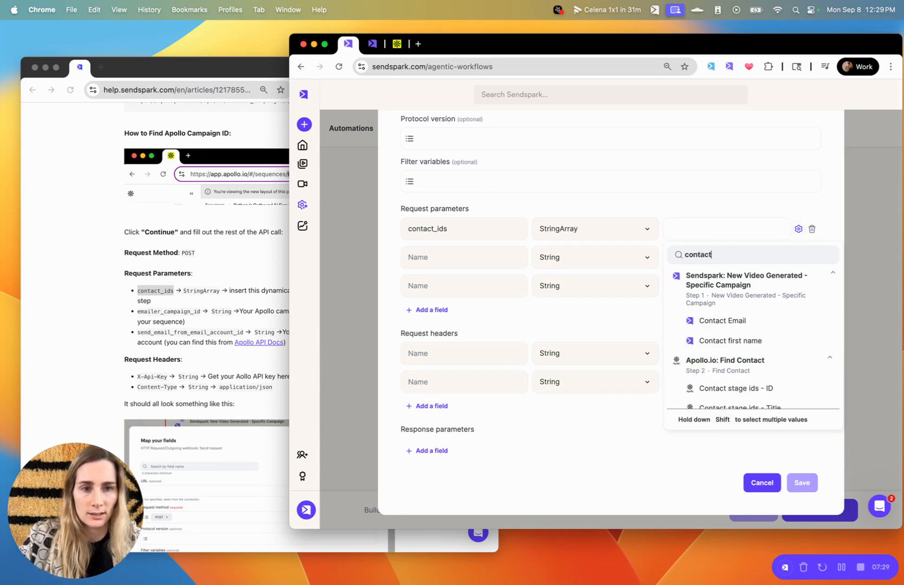
click(681, 279)
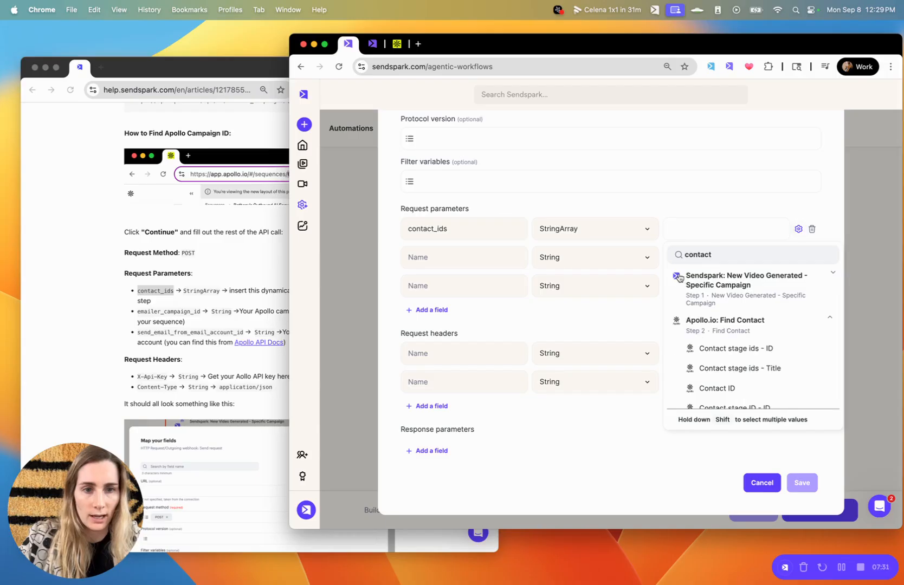
click(712, 388)
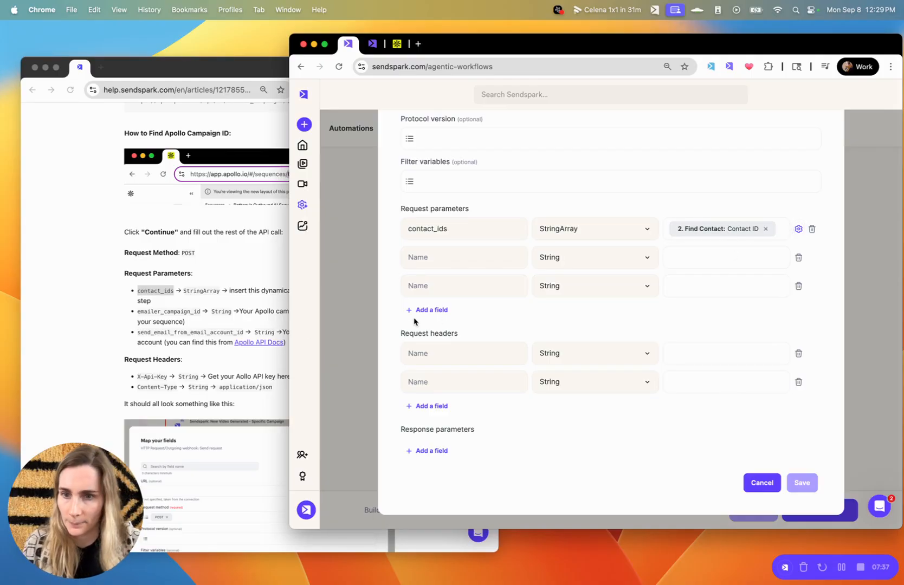
click(188, 323)
drag(200, 311, 135, 313)
key(super+c)
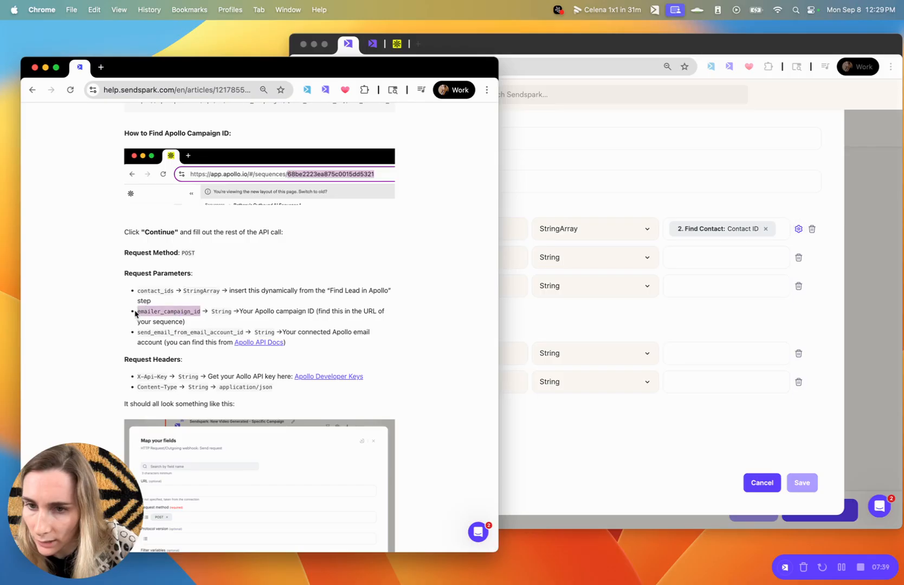
Name the second request parameter emailer_campaign_id.
click(613, 316)
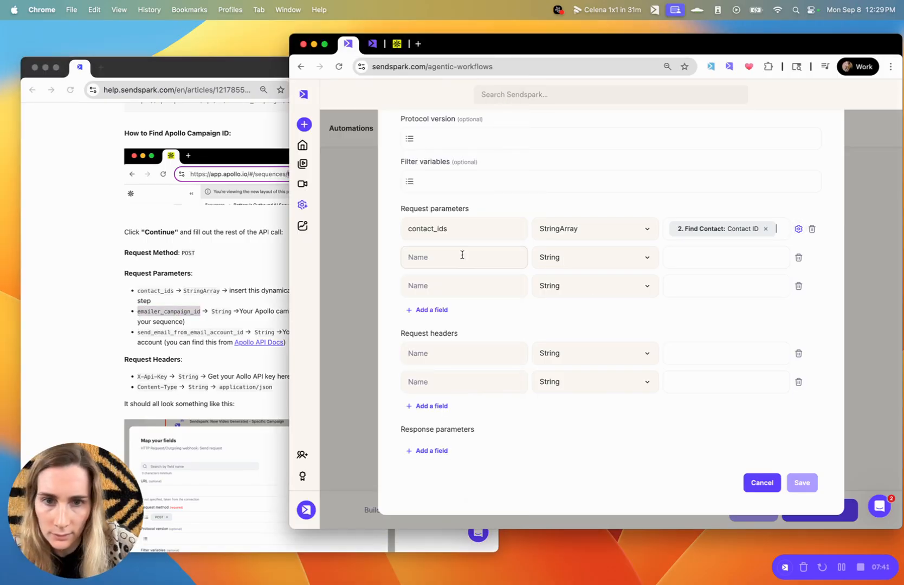
click(462, 256)
key(super+v)
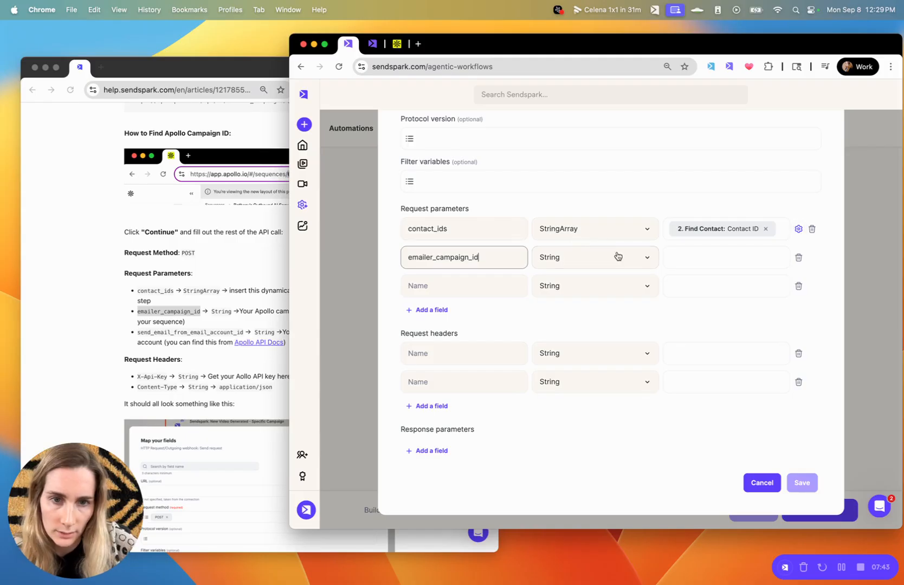
click(218, 310)
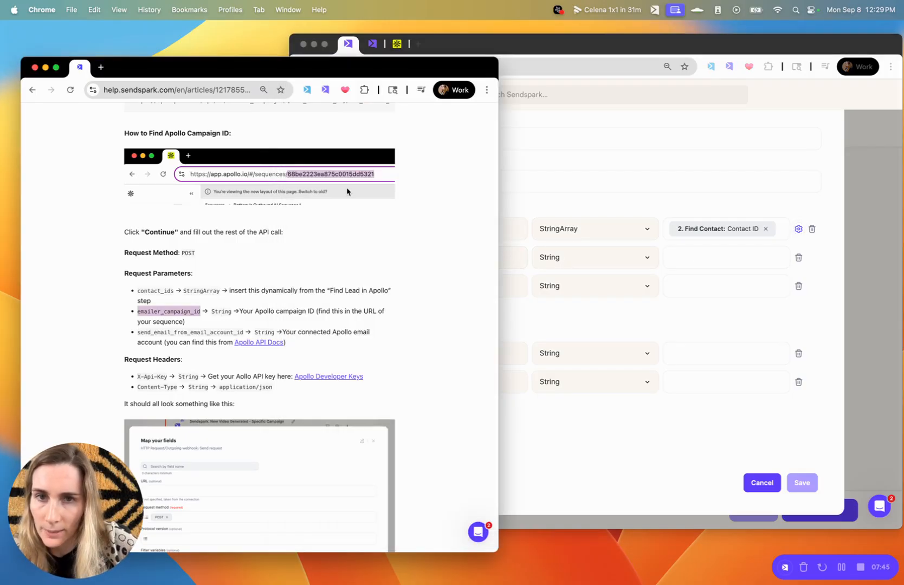
Set emailer_campaign_id's value to the sequence ID copied from the Apollo page address.
click(399, 43)
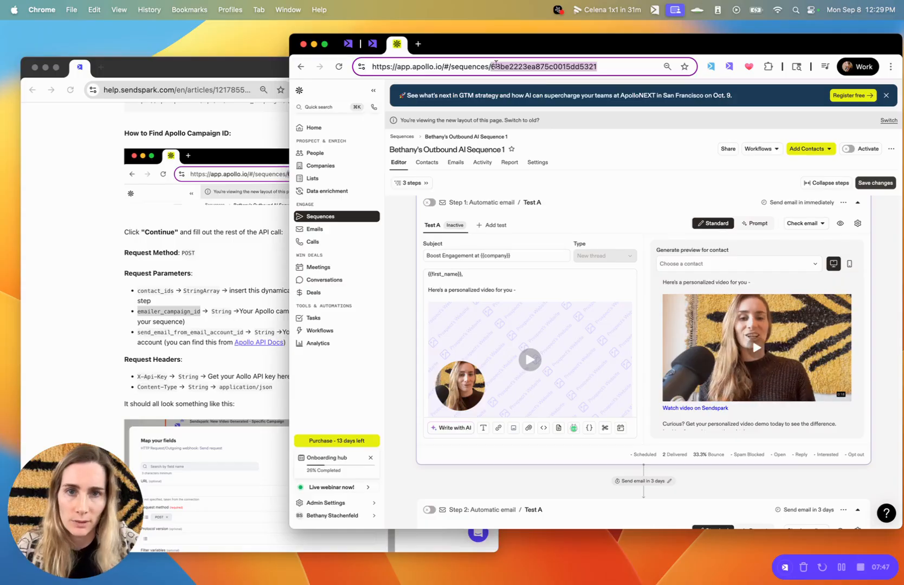
double_click(498, 66)
key(super+c)
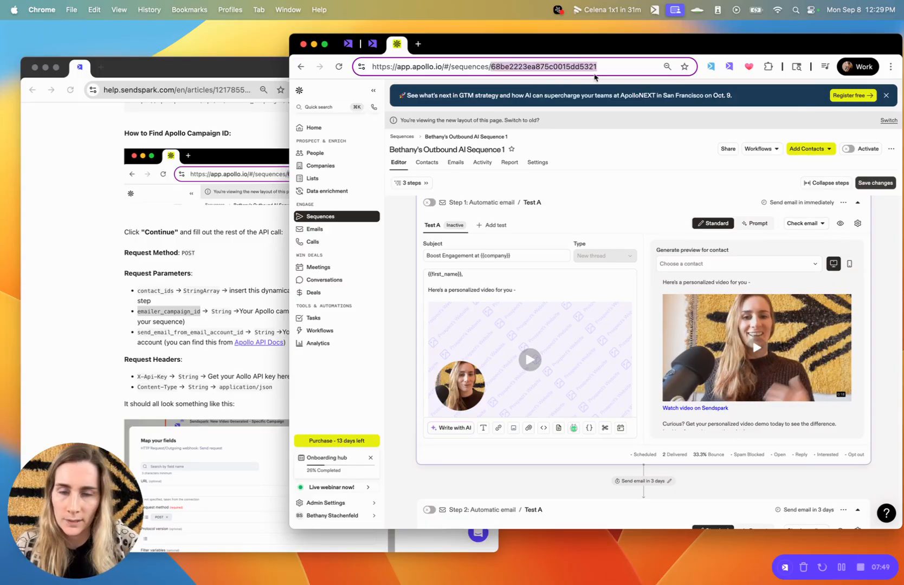
click(348, 43)
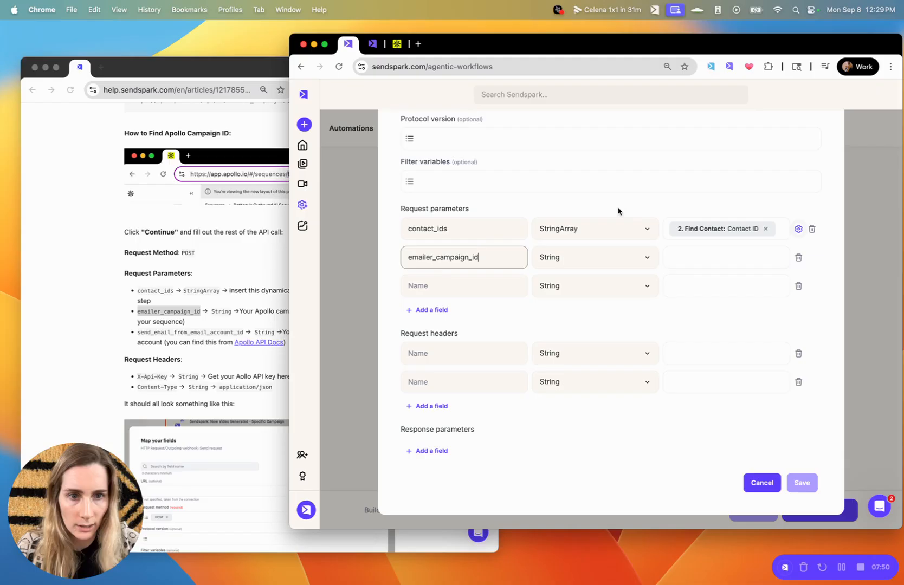
click(688, 264)
key(super+v)
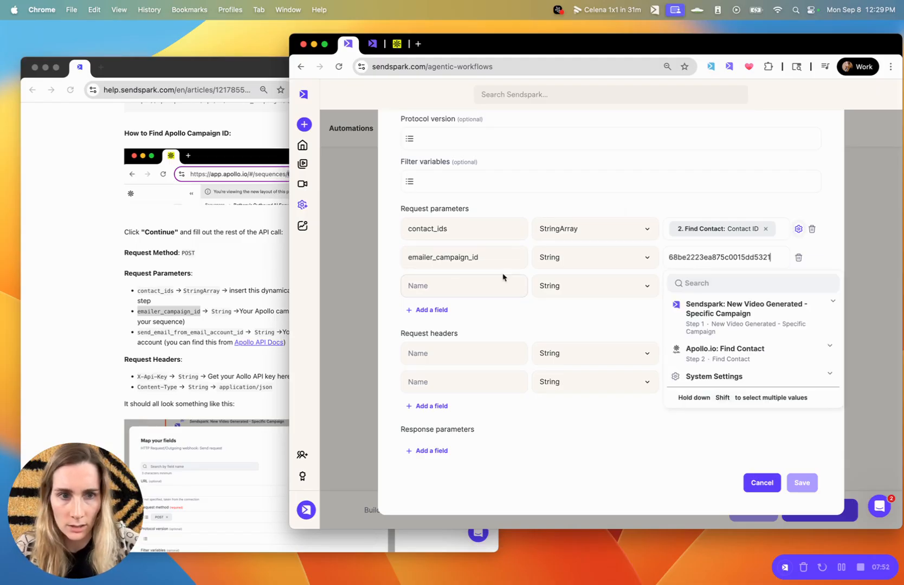
click(427, 284)
click(183, 330)
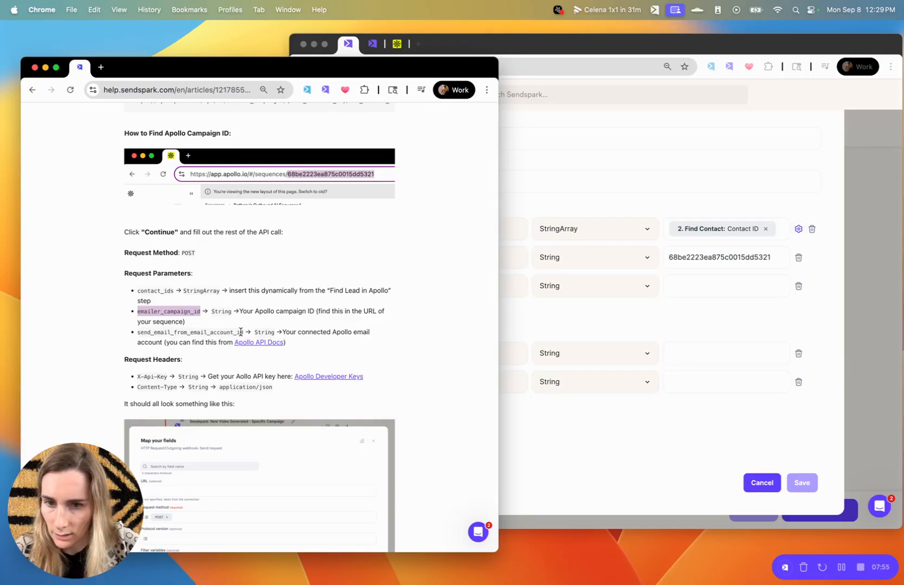
Paste send_email_from_email_account_id from the help article as the third parameter's name.
drag(243, 331, 139, 333)
key(super+c)
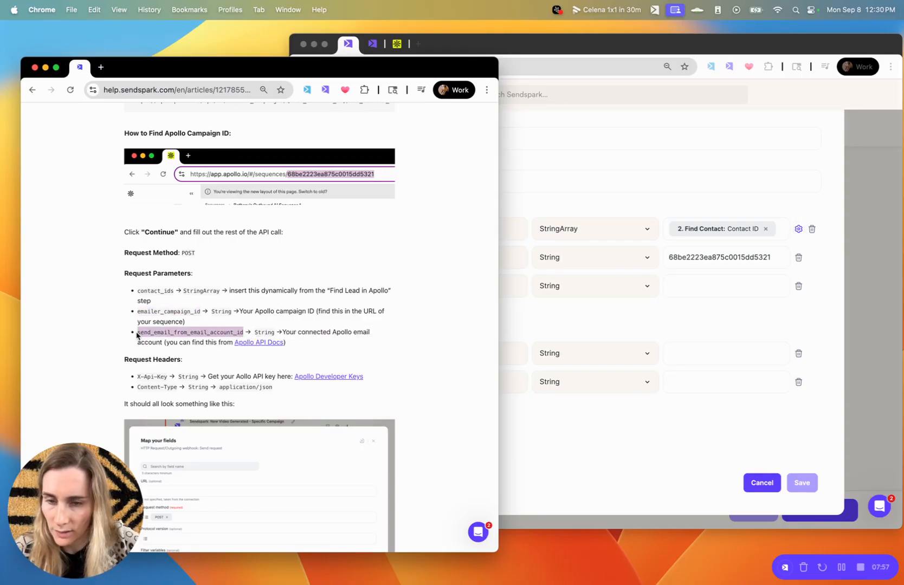
click(586, 275)
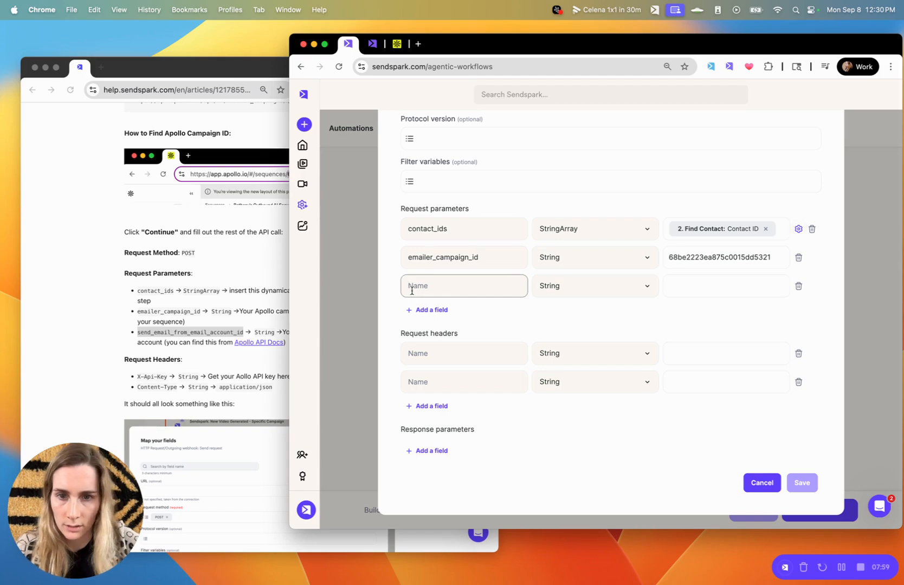
key(super+v)
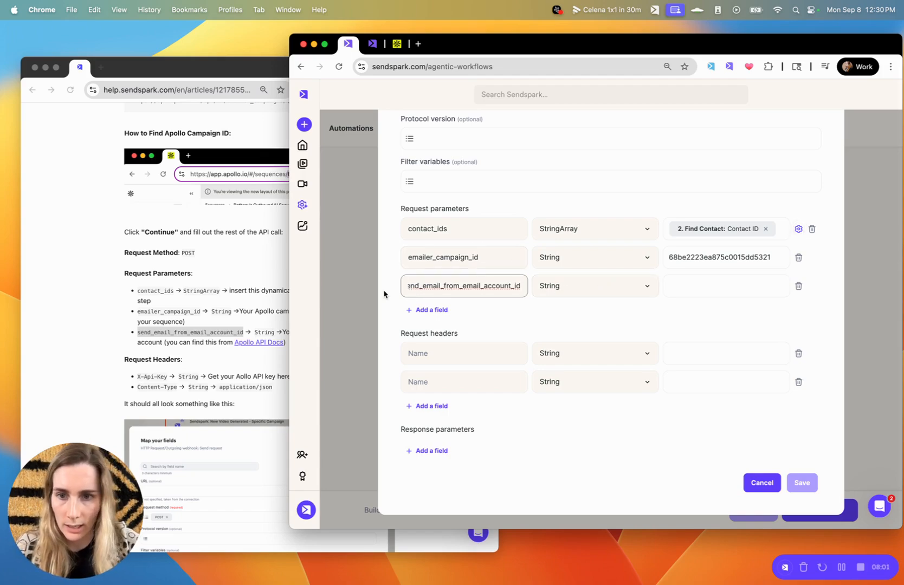
click(225, 329)
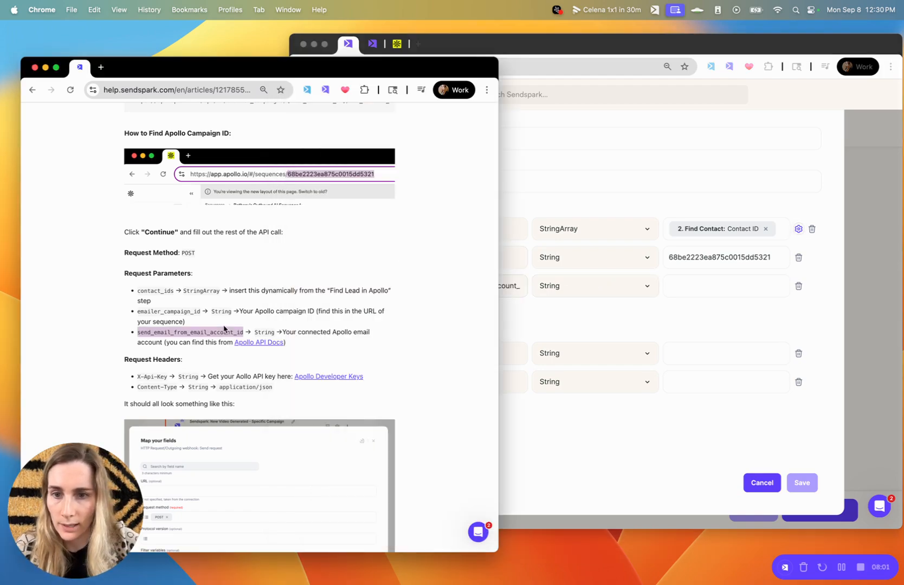
Open the Apollo API docs and copy the API key from the developer keys page.
click(277, 343)
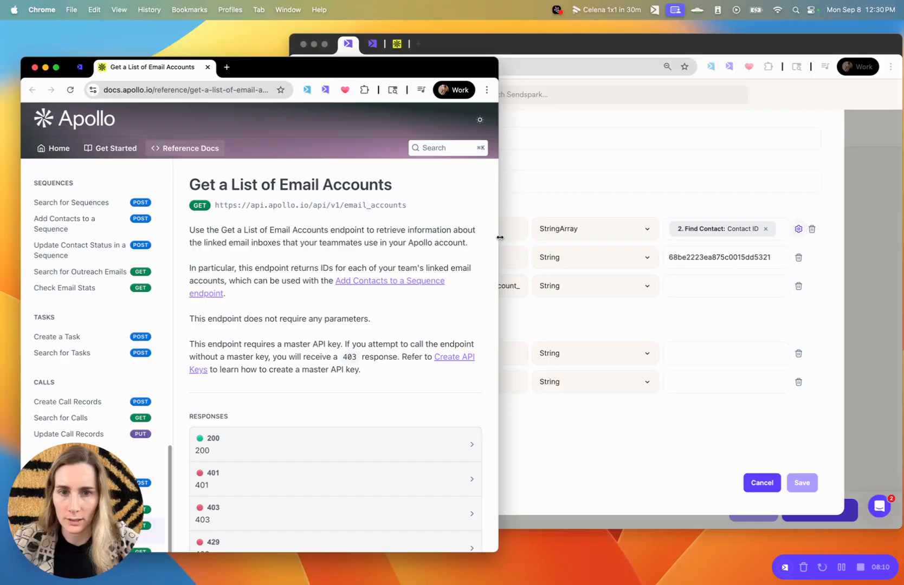
drag(498, 238, 601, 237)
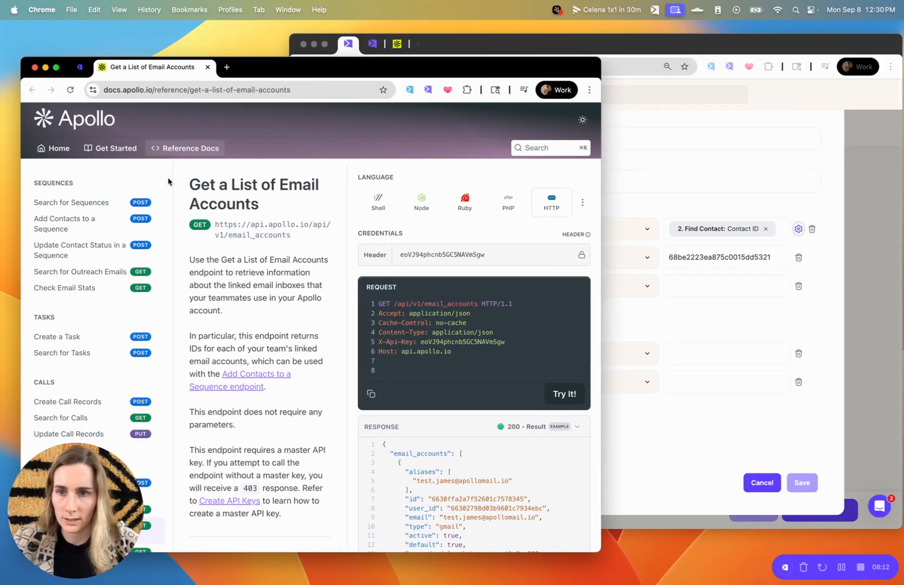
double_click(434, 252)
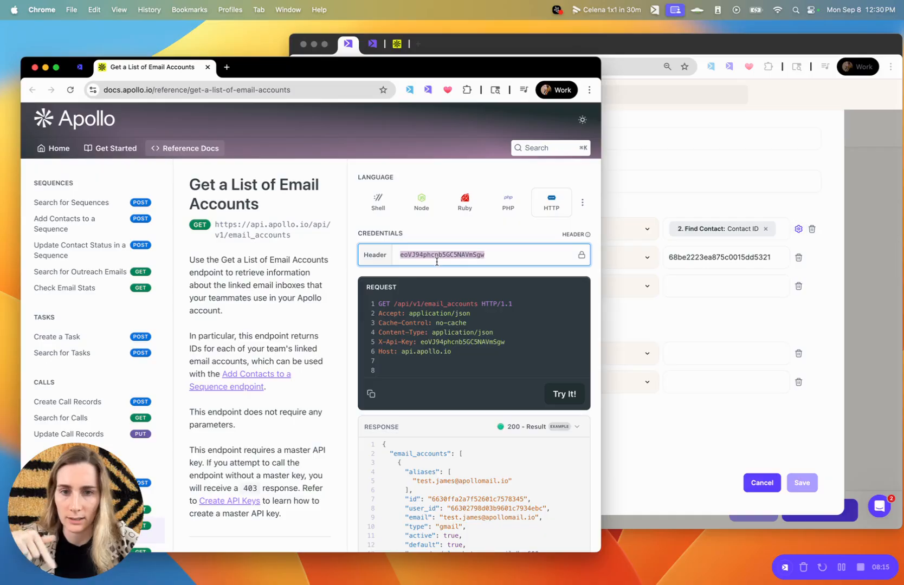
click(80, 68)
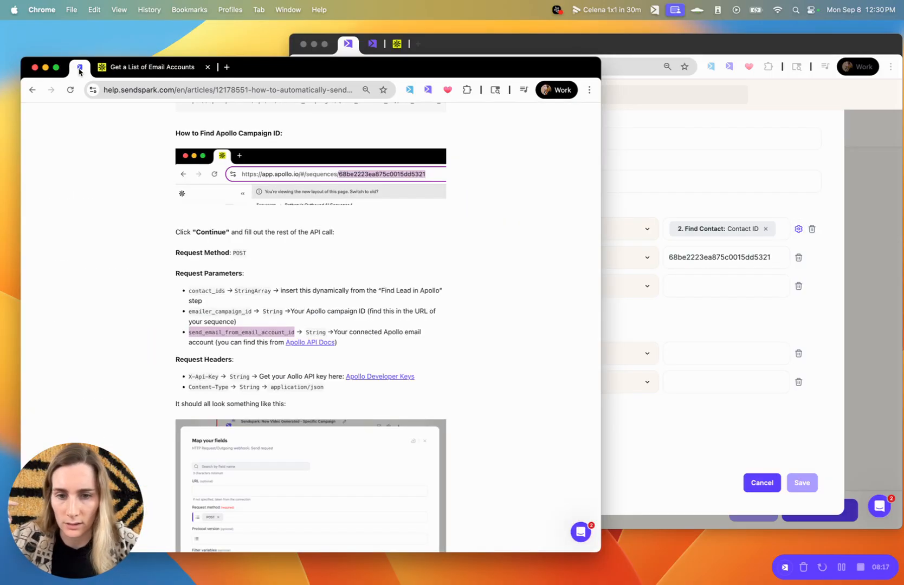
scroll(241, 321, down, 1)
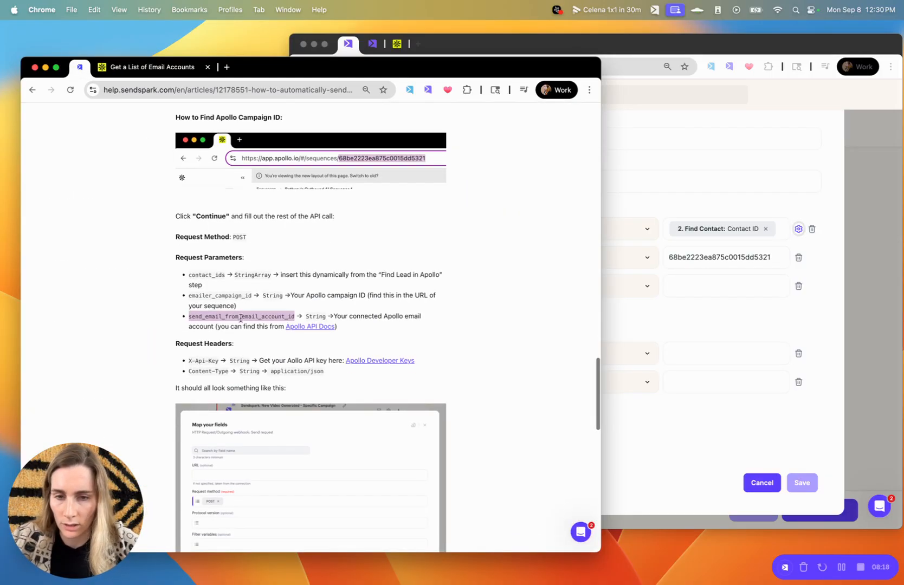
click(380, 361)
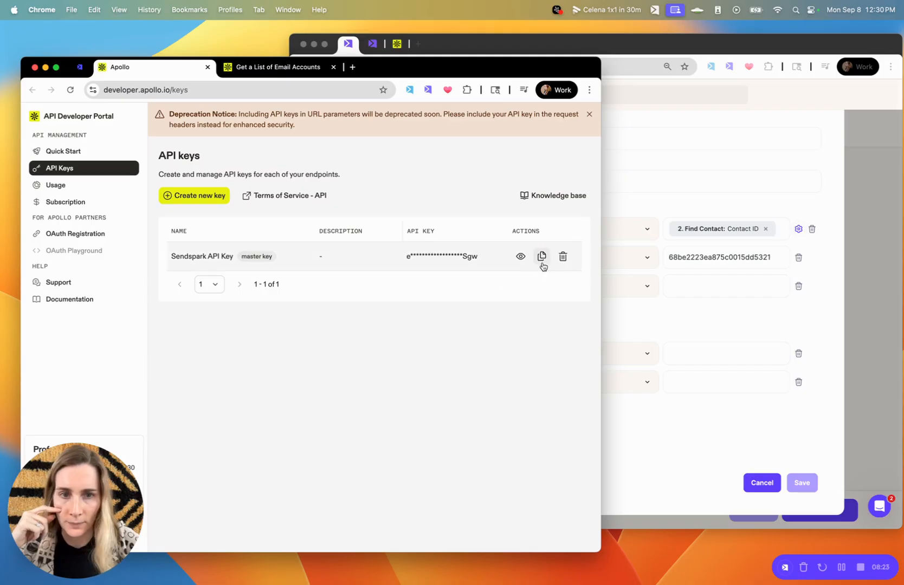
click(540, 263)
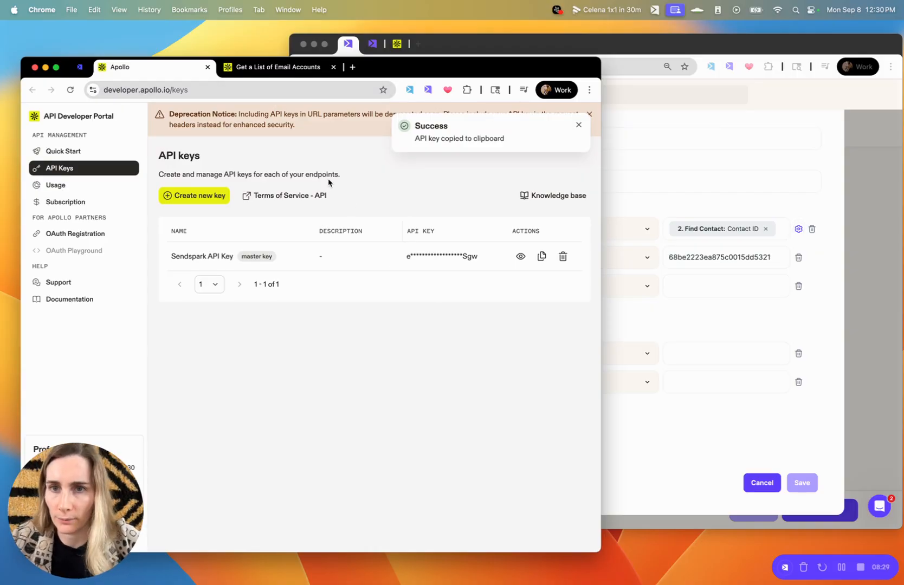
Run the email accounts request with the pasted API key and select the returned account id.
click(278, 67)
key(BackSpace)
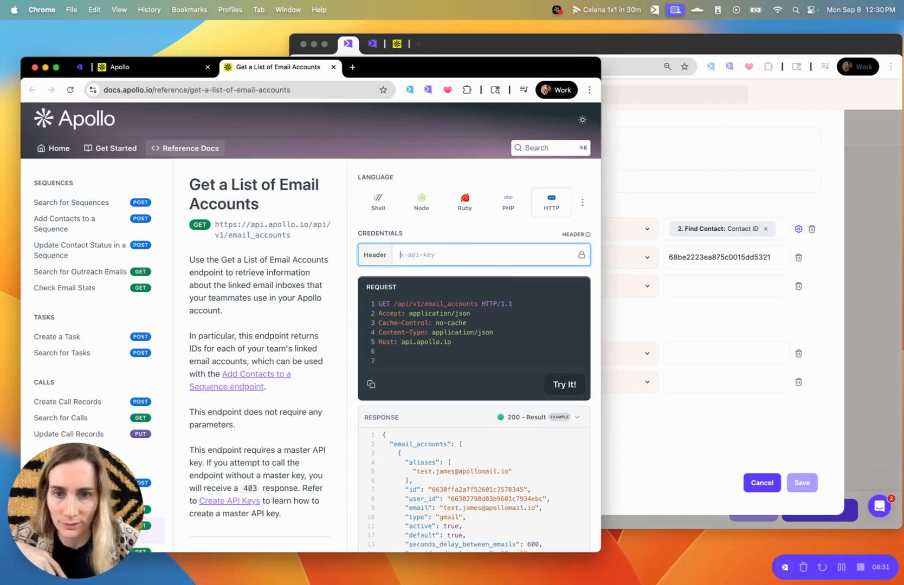
key(super+v)
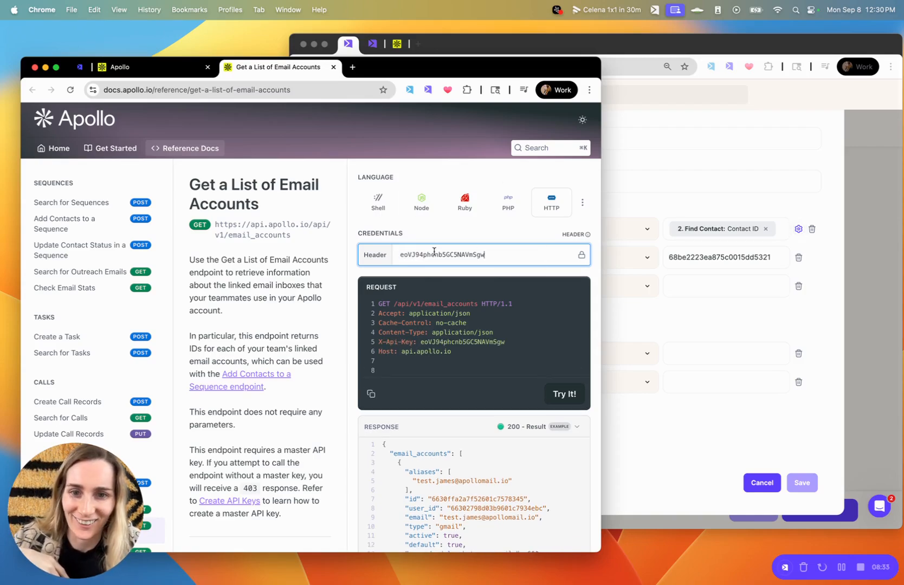
click(564, 394)
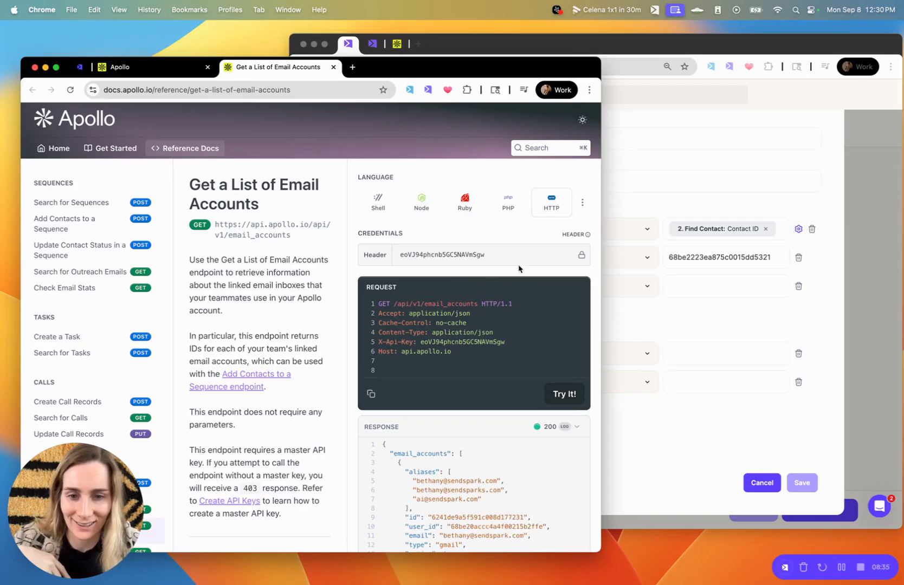
scroll(498, 331, down, 2)
scroll(455, 454, down, 3)
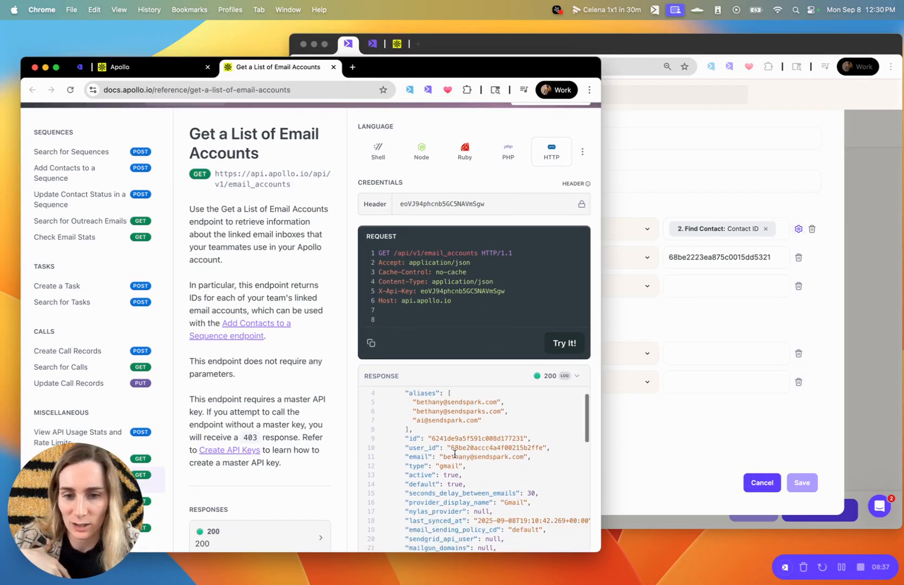
scroll(454, 454, up, 2)
double_click(454, 451)
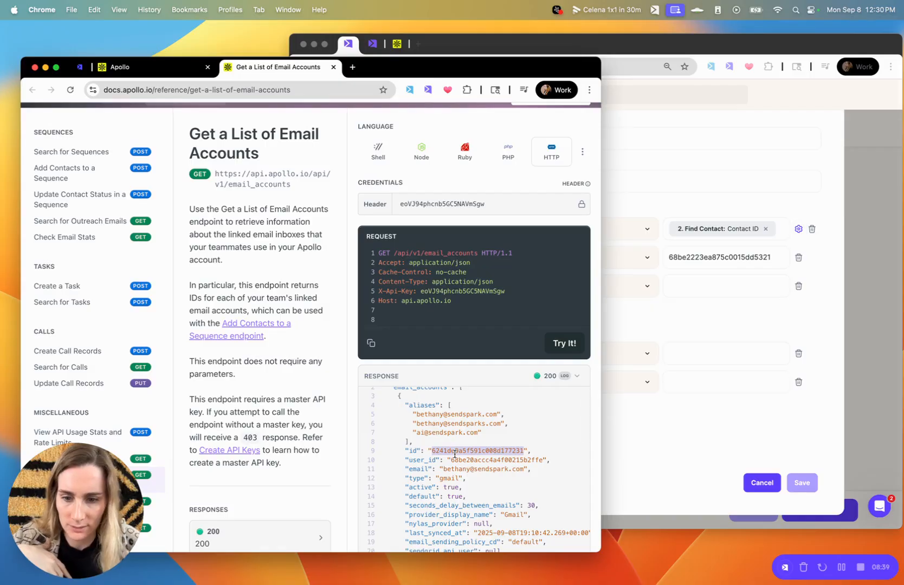
Paste the email account ID as the third parameter's value.
click(746, 290)
click(694, 289)
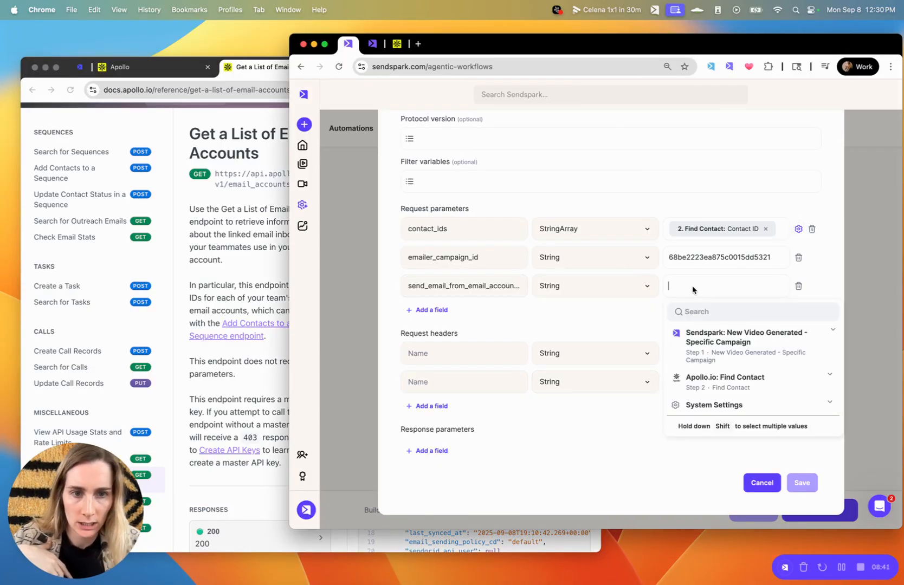
key(super+v)
click(592, 321)
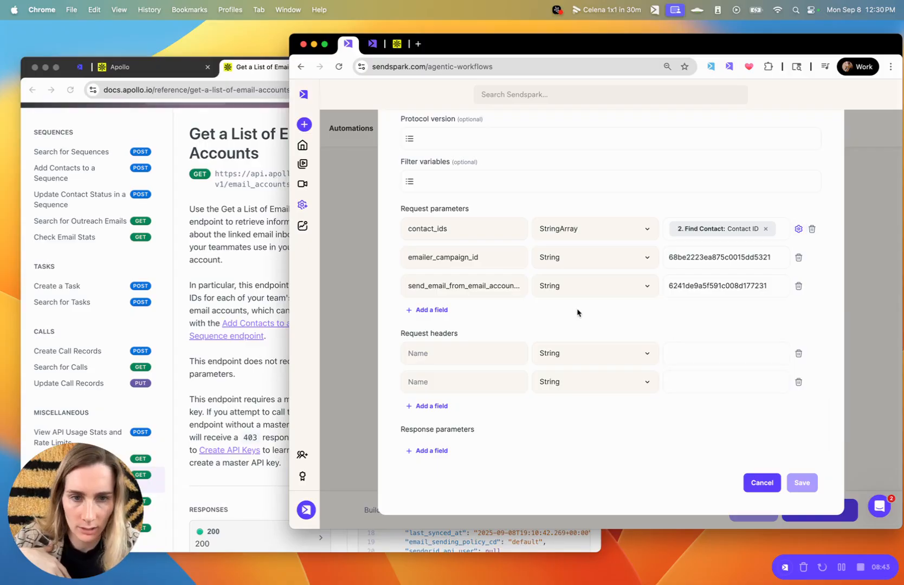
Name the first request header X-Api-Key, copied from the help article.
click(462, 353)
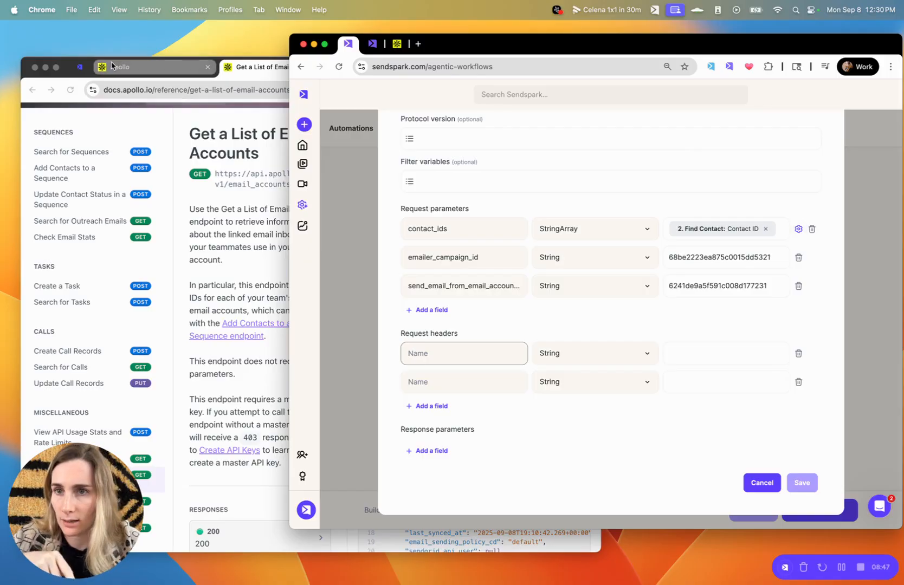
click(80, 67)
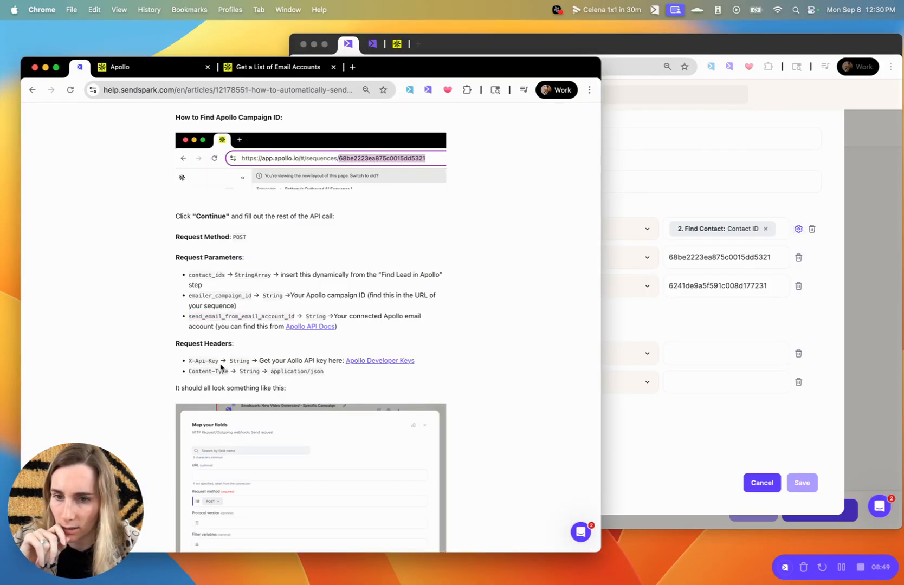
drag(219, 360, 186, 363)
key(super+c)
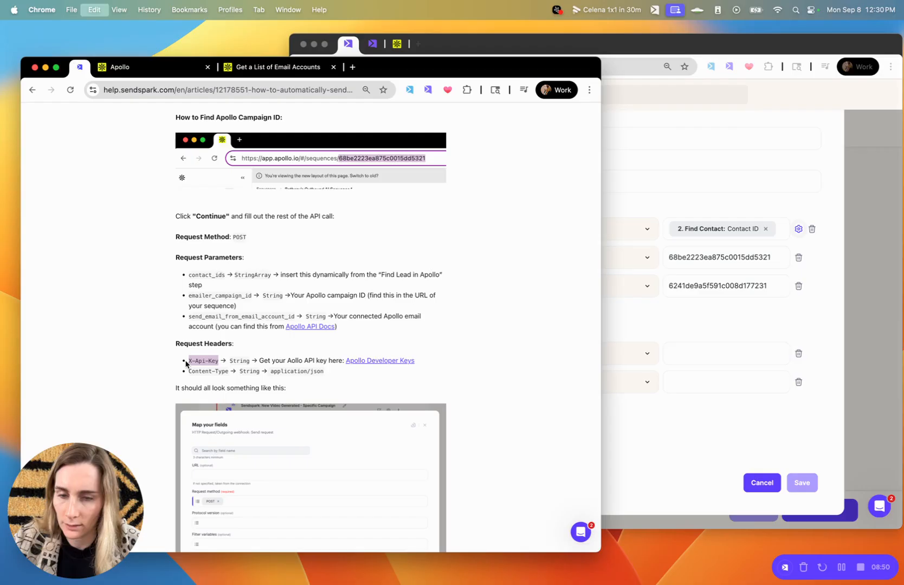
click(660, 328)
key(super+v)
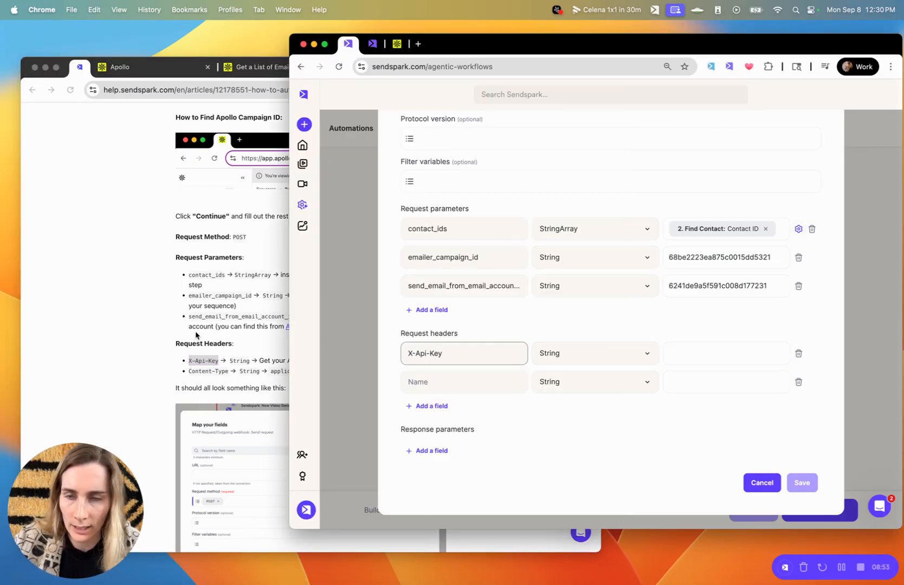
Set the X-Api-Key header value to the Apollo API key.
click(143, 62)
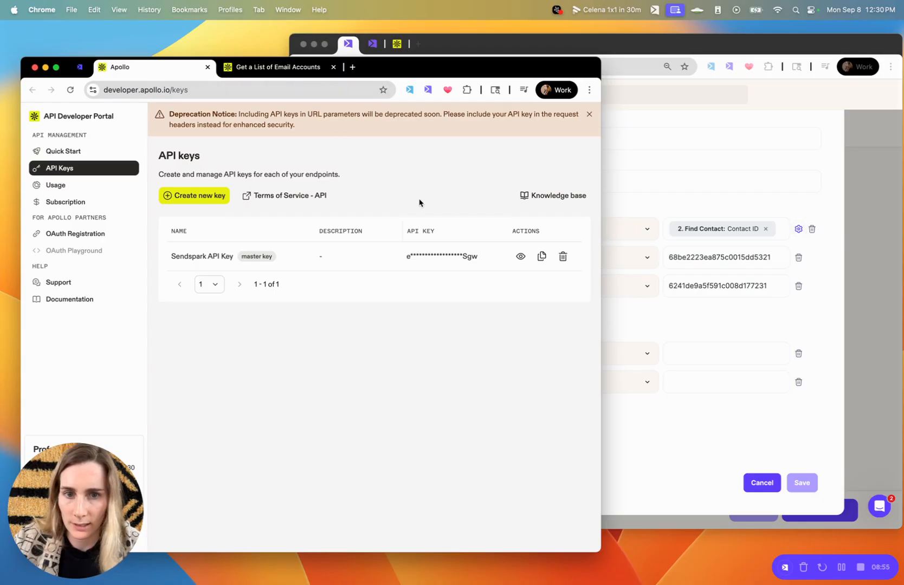
click(542, 257)
click(696, 360)
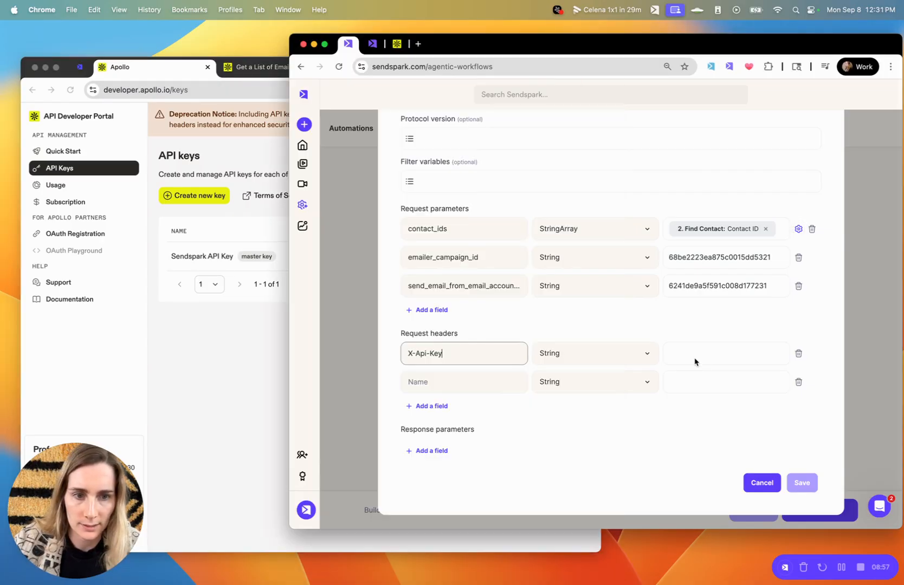
click(695, 361)
key(super+v)
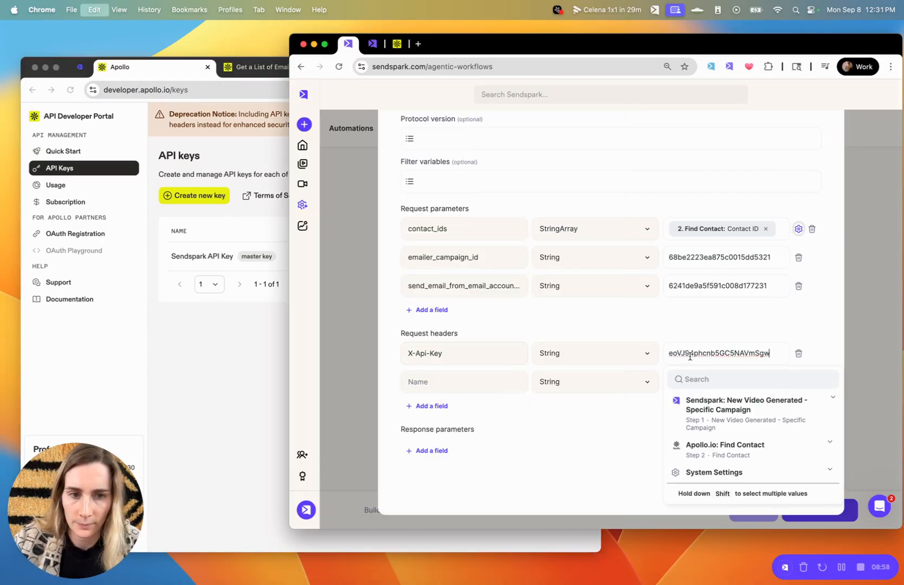
Name the second request header Content-Type.
click(220, 332)
click(80, 66)
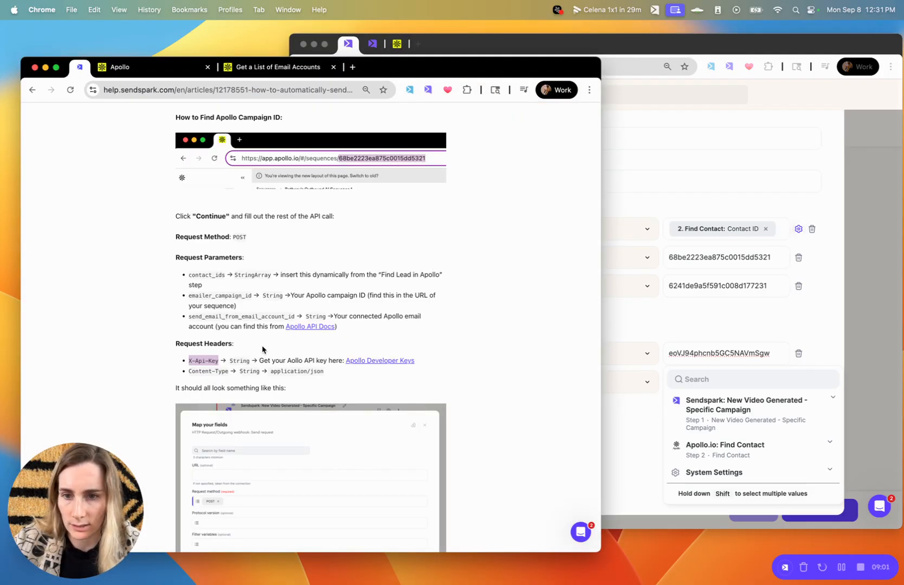
double_click(214, 370)
click(231, 373)
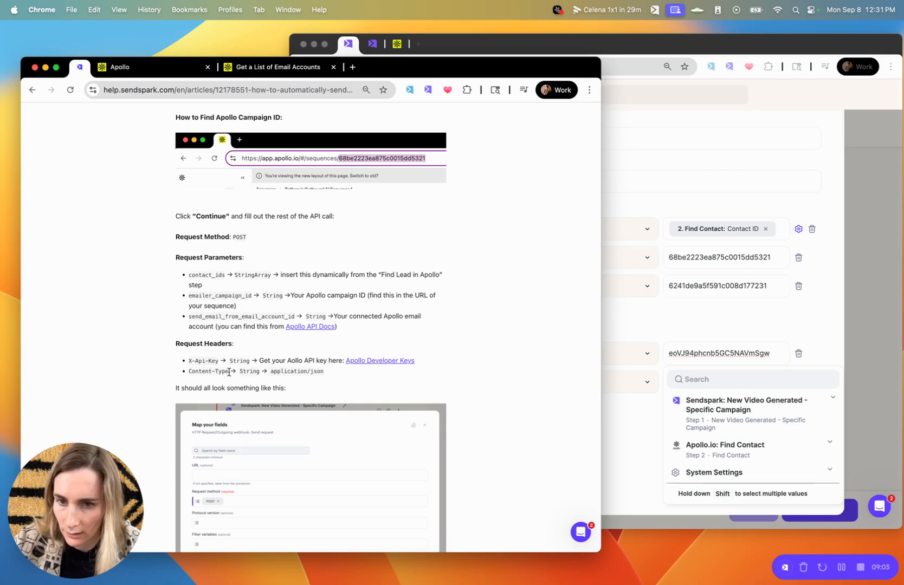
drag(229, 372, 191, 374)
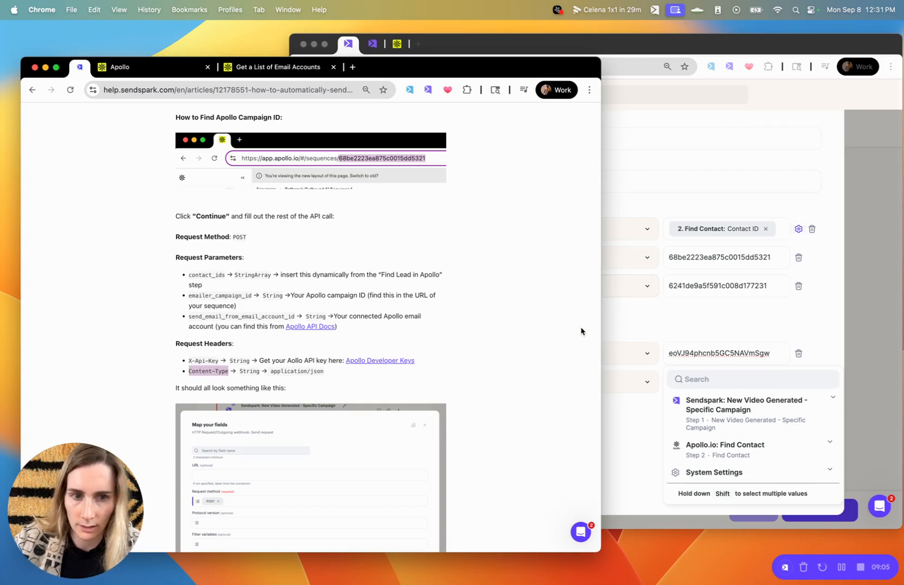
click(615, 334)
click(457, 375)
key(super+v)
Set the Content-Type header value to application/json and zoom out to review the form.
click(255, 382)
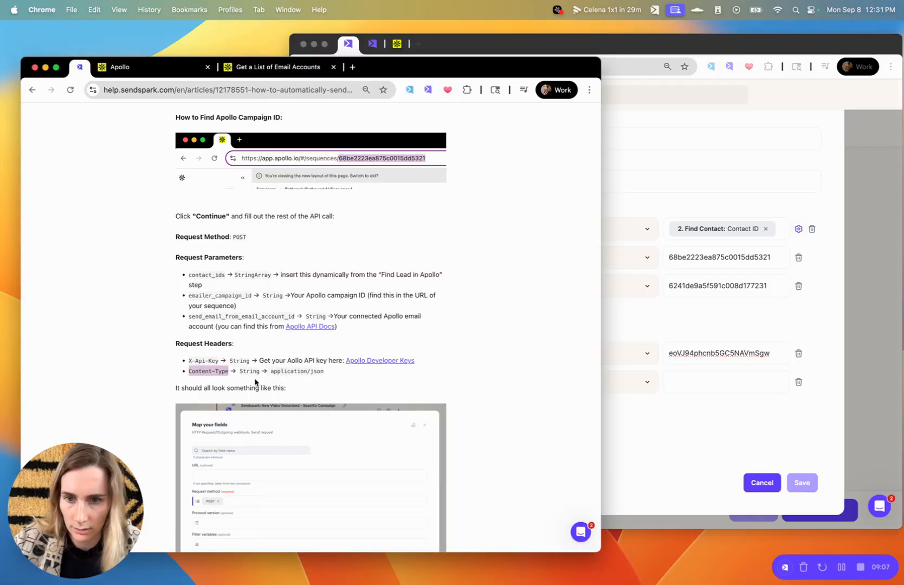
click(289, 371)
drag(271, 373, 328, 376)
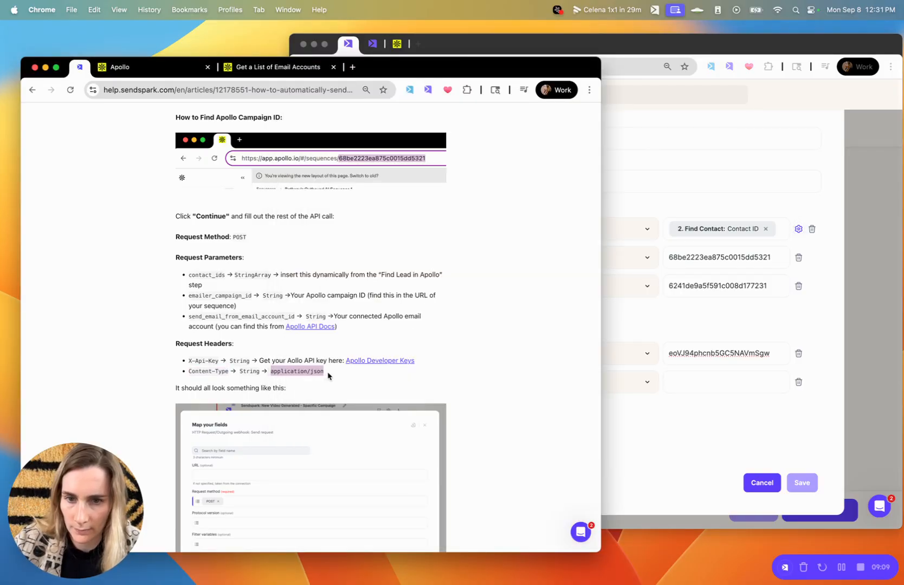
click(634, 366)
click(702, 379)
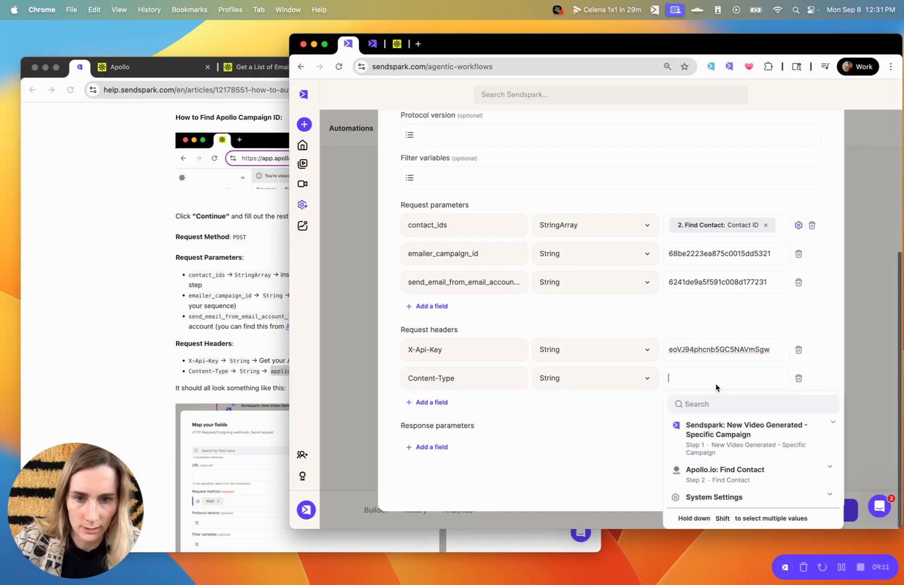
key(super+v)
key(super+minus)
key(super+minus)
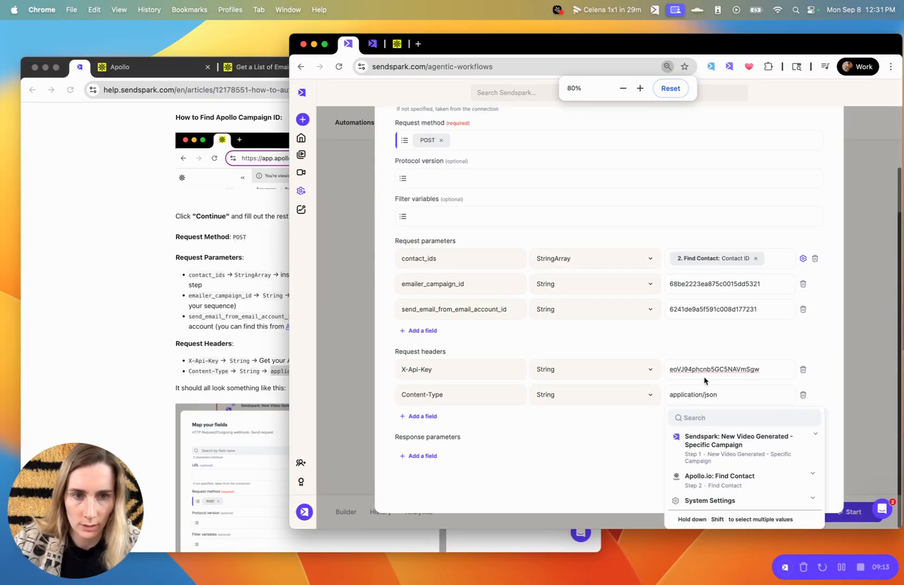
key(super+minus)
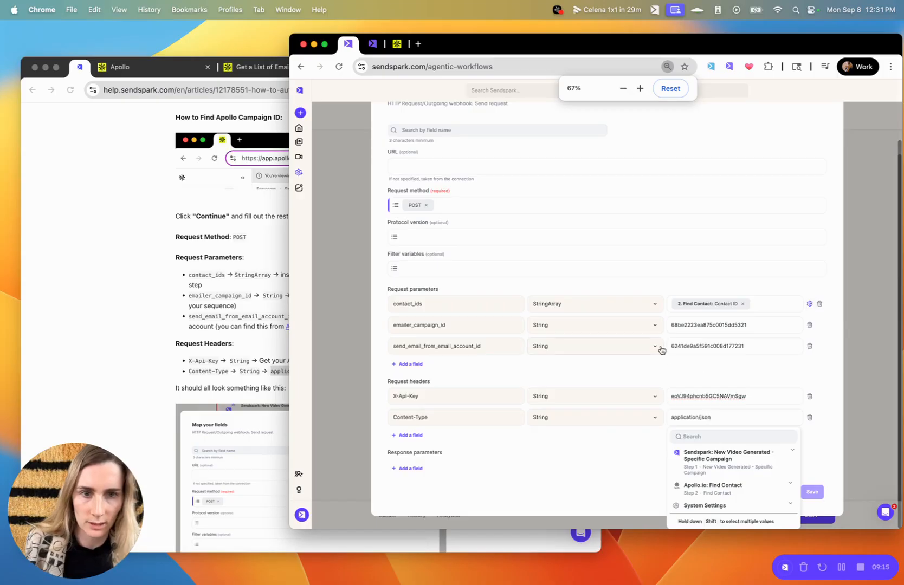
scroll(661, 349, up, 3)
click(553, 185)
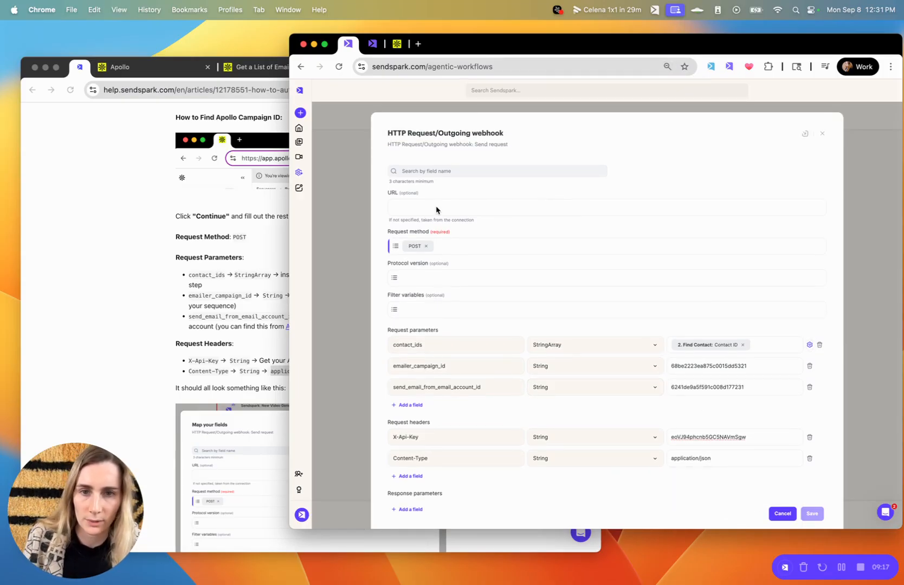
scroll(478, 250, down, 2)
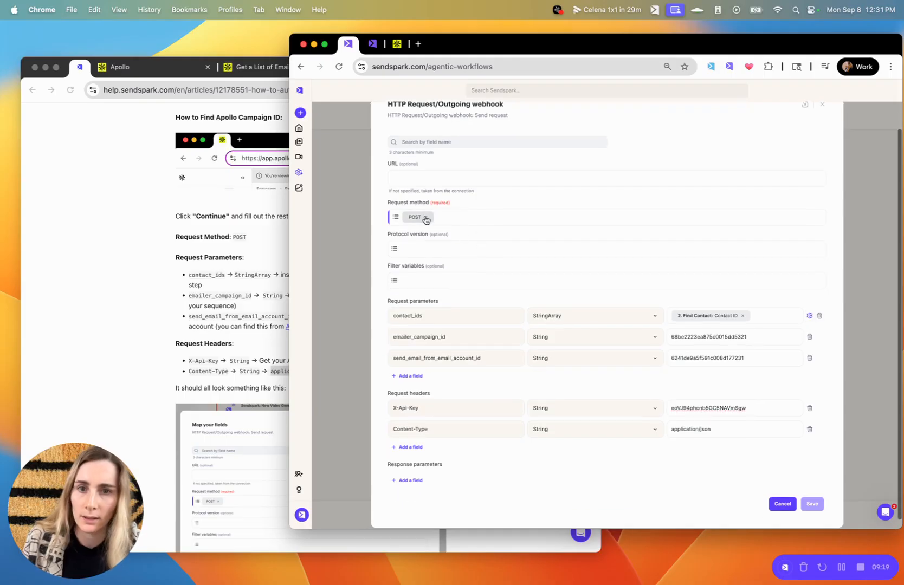
Compare the webhook's contact_ids, emailer_campaign_id and X-Api-Key values against the help article.
click(265, 401)
scroll(261, 399, down, 5)
scroll(260, 398, down, 5)
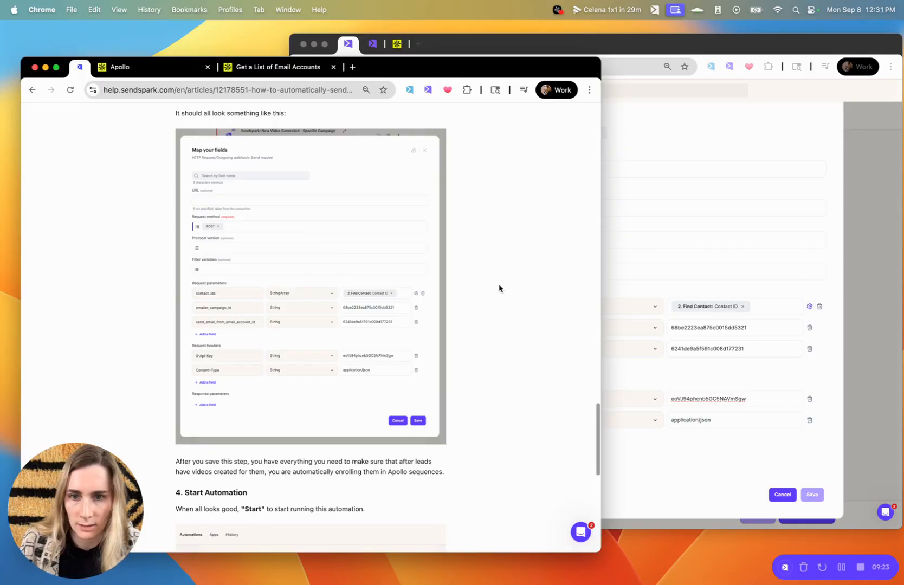
click(693, 209)
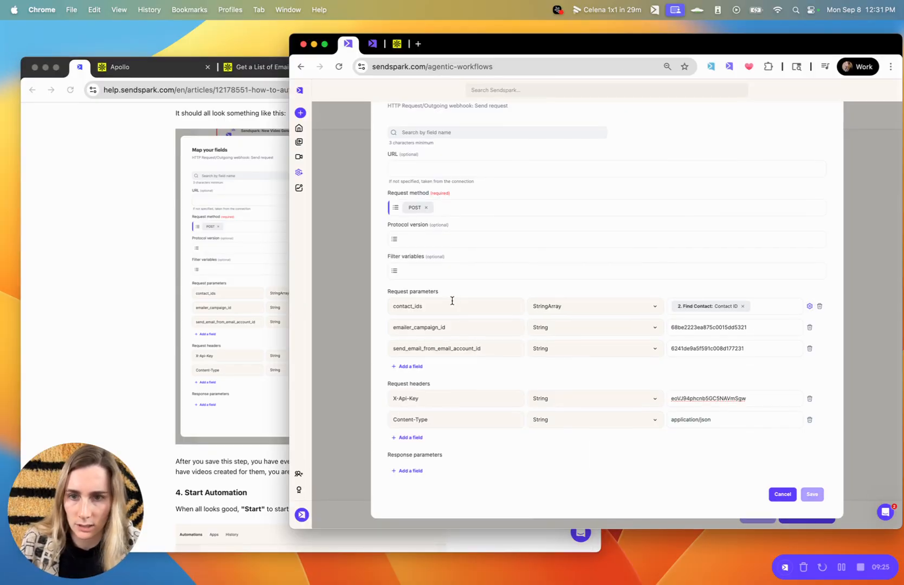
click(467, 311)
click(493, 325)
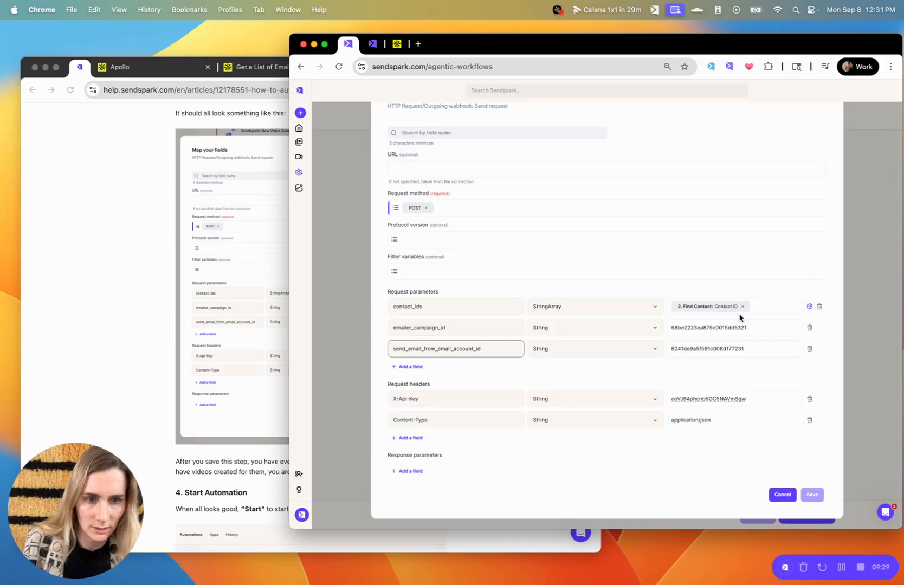
click(728, 326)
click(634, 378)
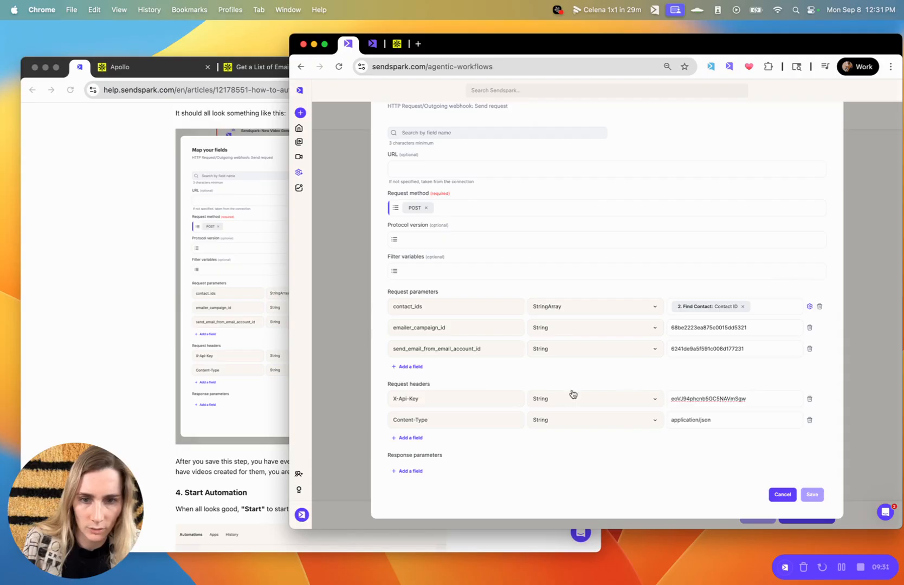
click(770, 404)
click(558, 448)
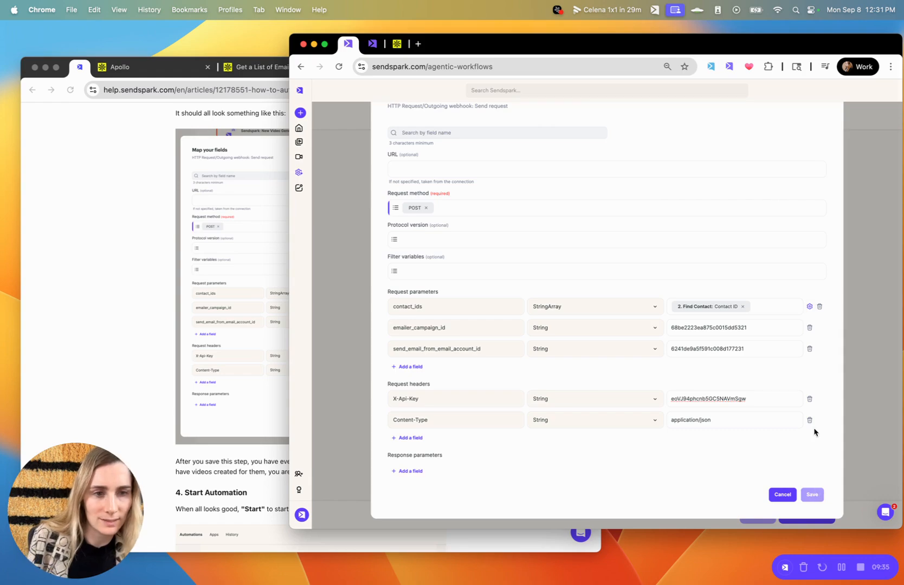
Convert contact_ids to StringArray and save the Apollo webhook request as Step 3.
click(809, 306)
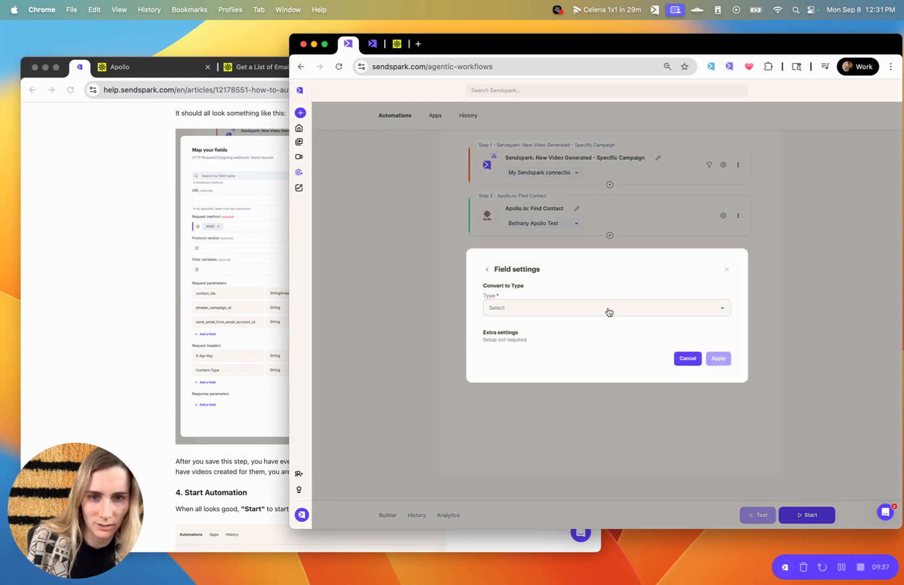
click(609, 312)
click(528, 342)
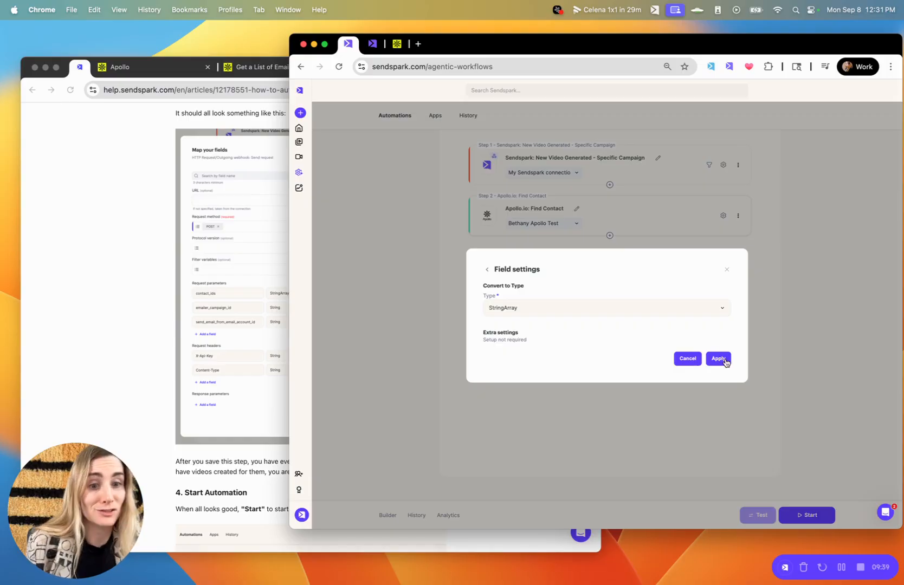
click(719, 358)
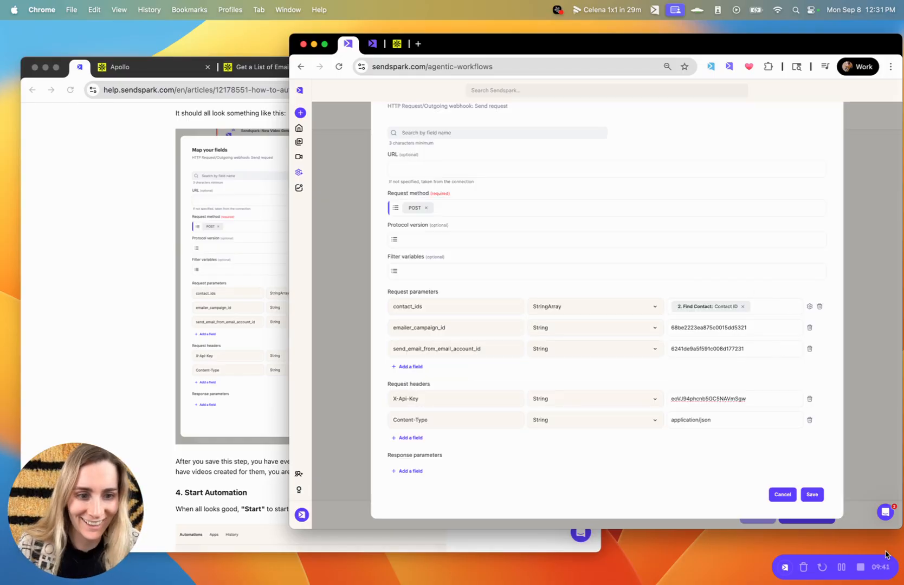
click(812, 494)
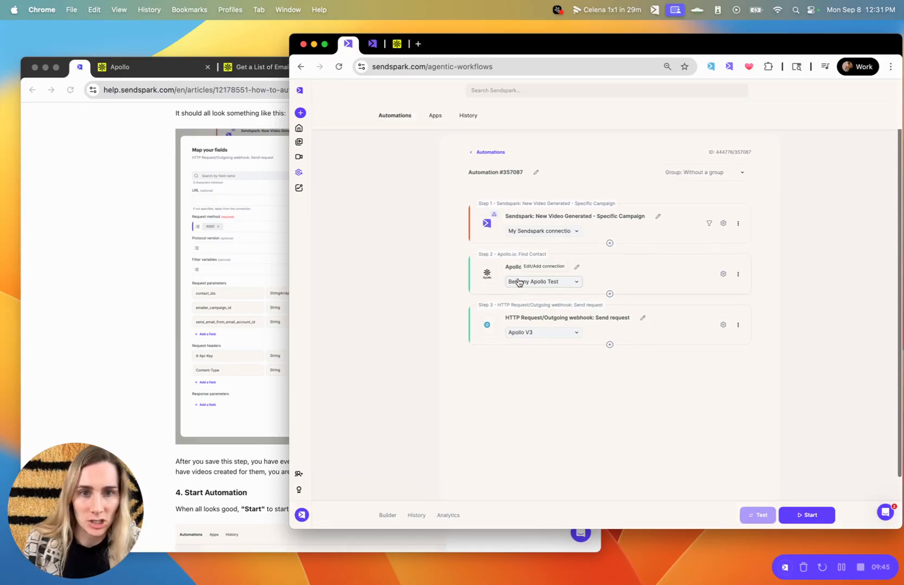
Start Automation #357087 and view its History log, which shows no runs yet.
click(819, 518)
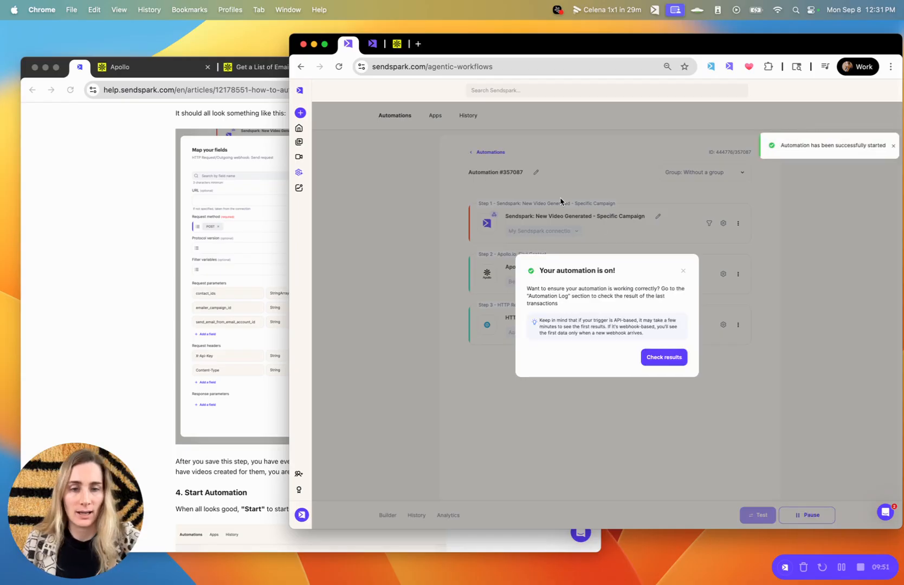
click(656, 361)
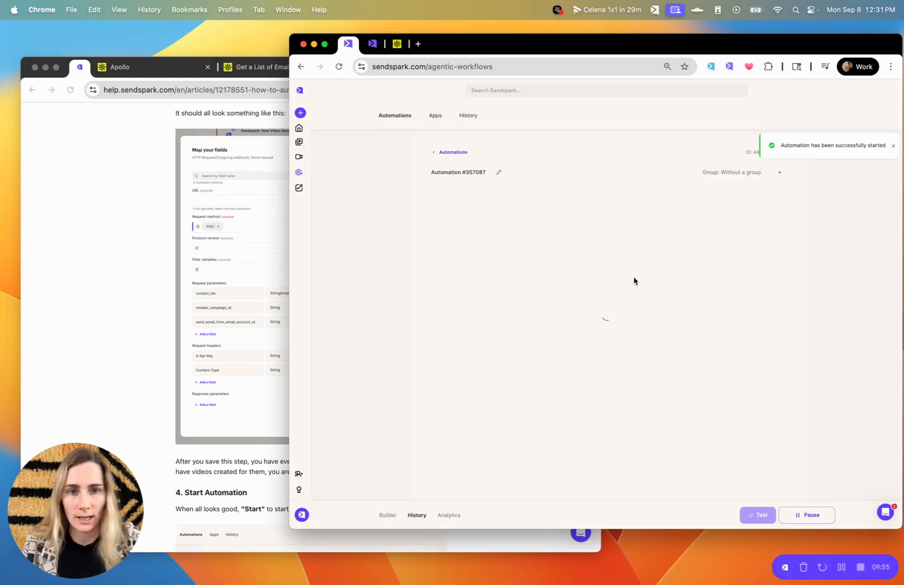
Enter first names for the three contacts in rows 01–03 of the contacts editor.
click(372, 44)
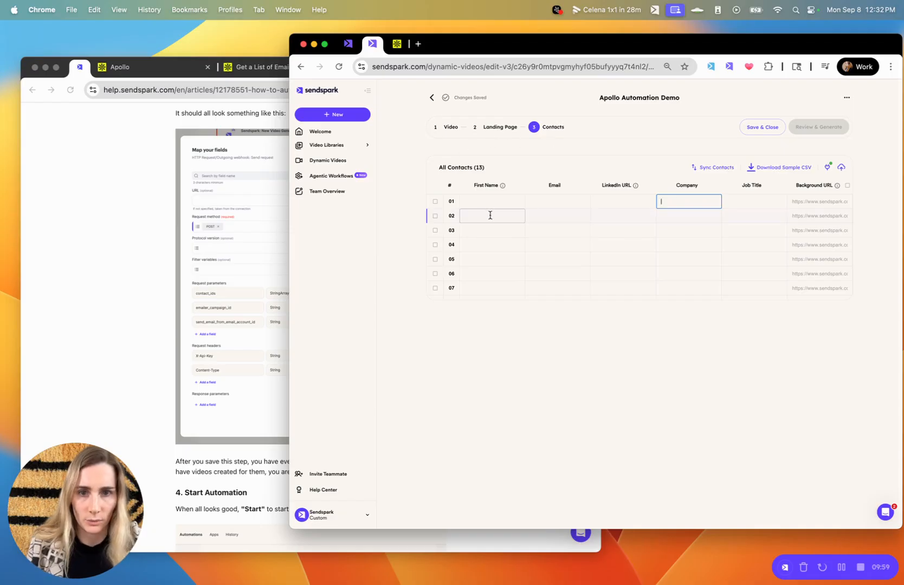
click(482, 200)
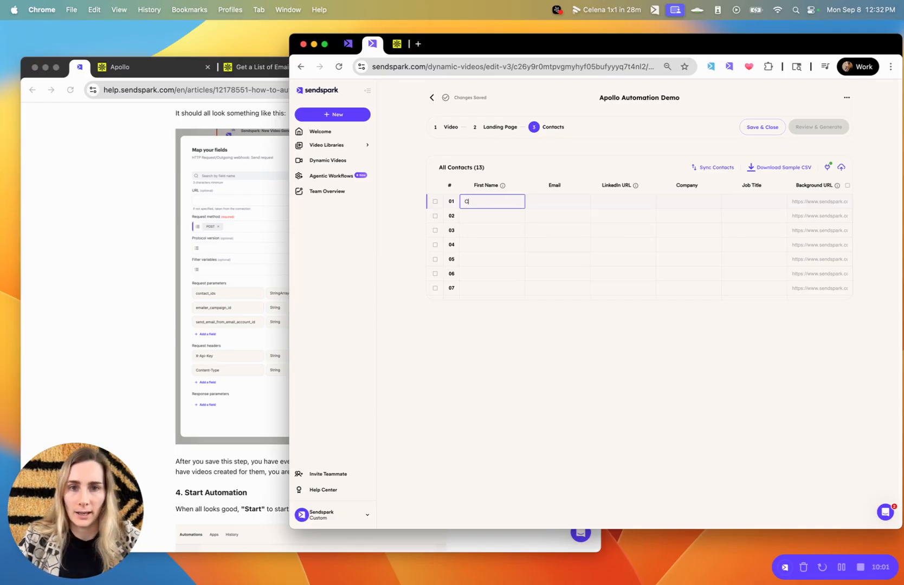
text(Celena)
click(480, 211)
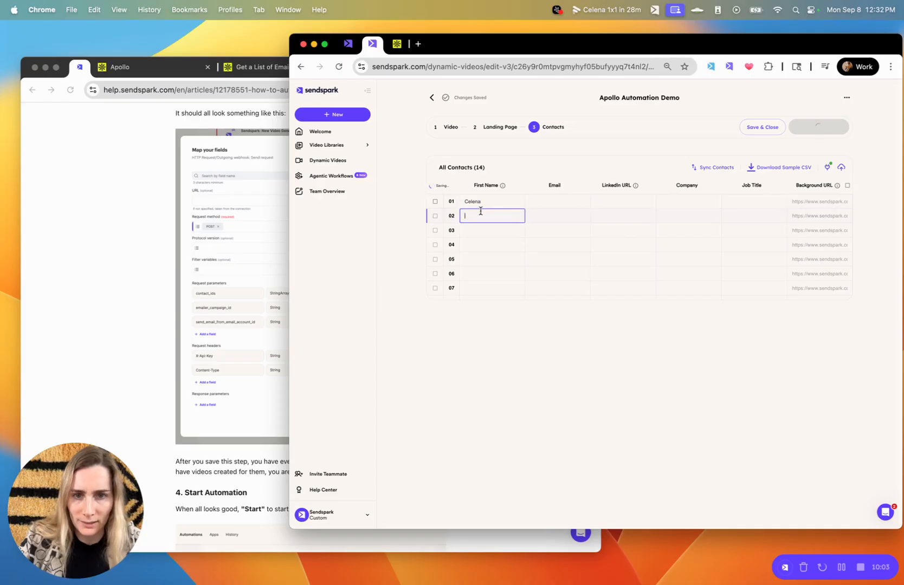
text(Bethany)
click(471, 230)
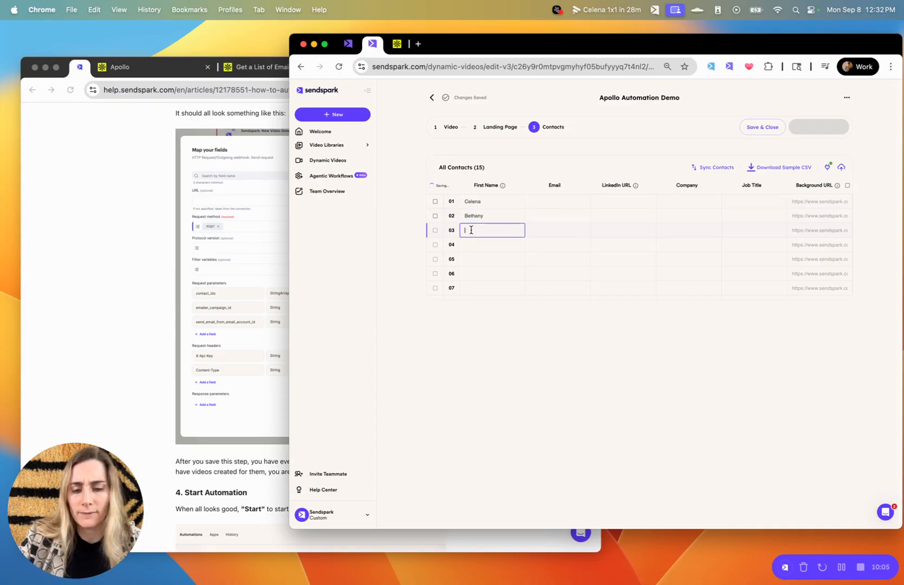
text(Isaac)
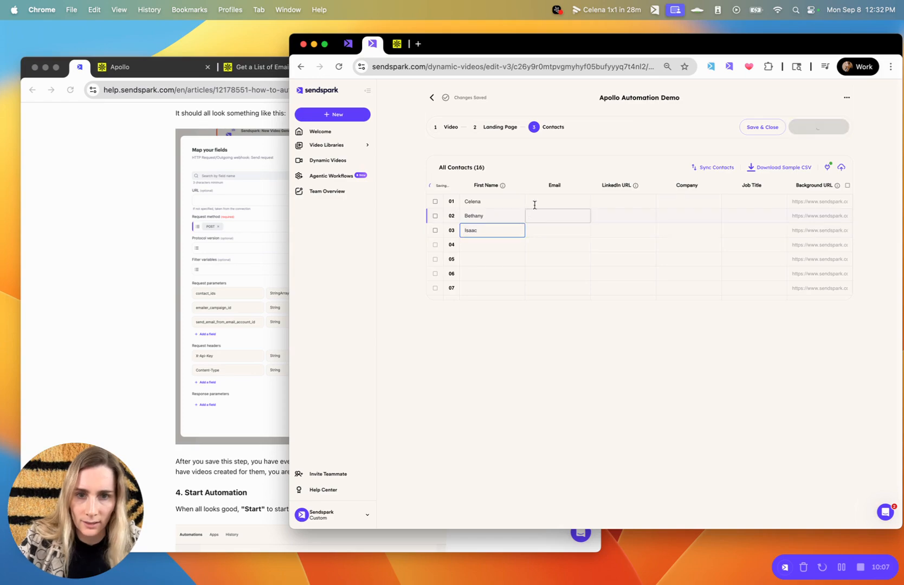
Type the first contact's sendspark.com e-mail and copy it into rows 02 and 03.
click(537, 199)
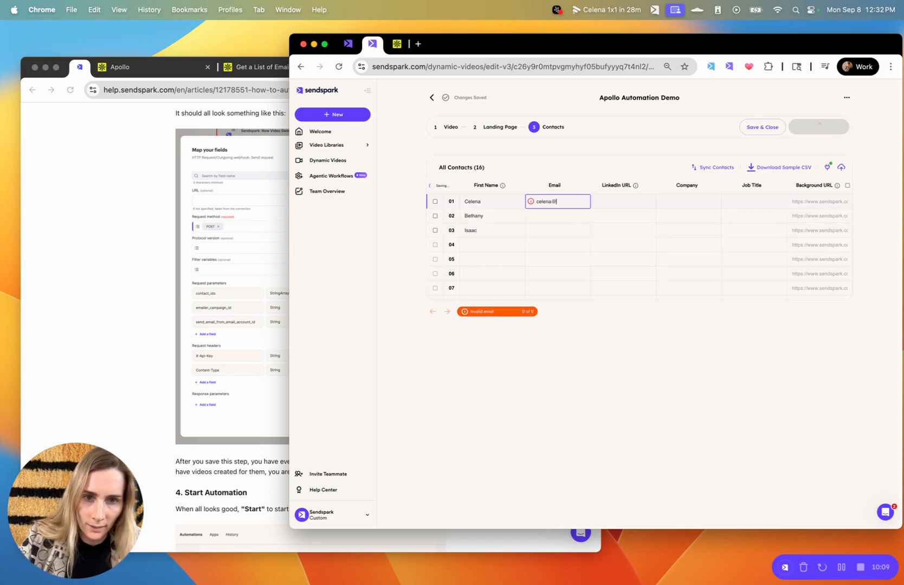
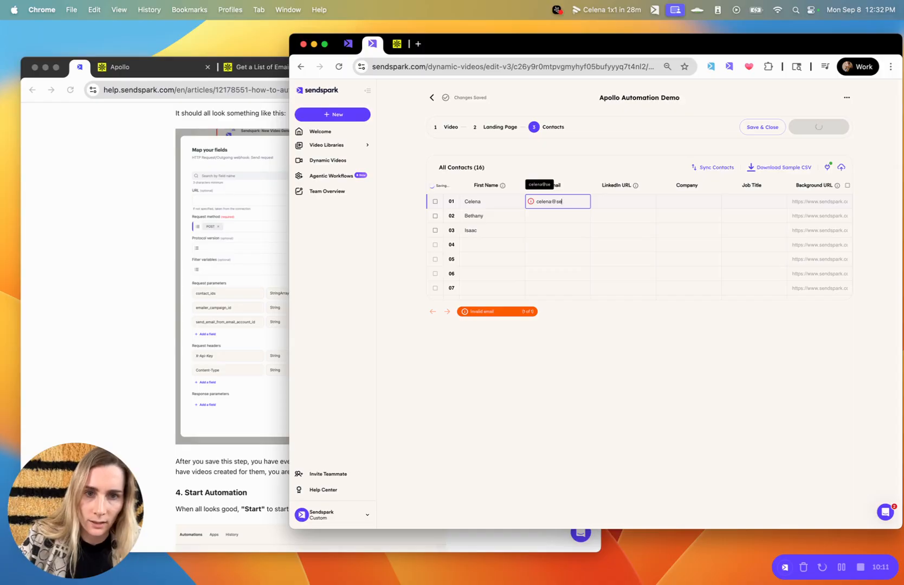
triple_click(553, 202)
key(cmd+c)
click(558, 216)
key(cmd+v)
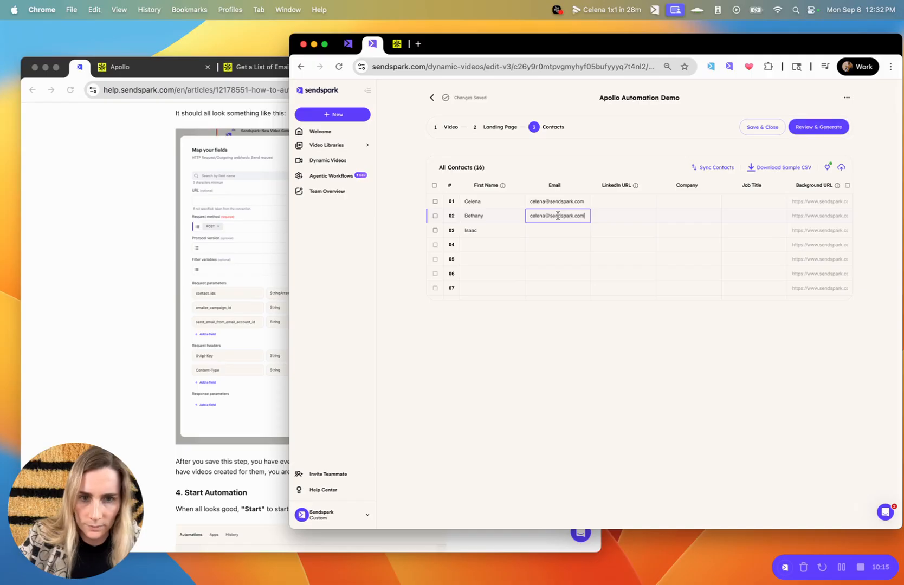
click(553, 232)
key(cmd+v)
double_click(476, 218)
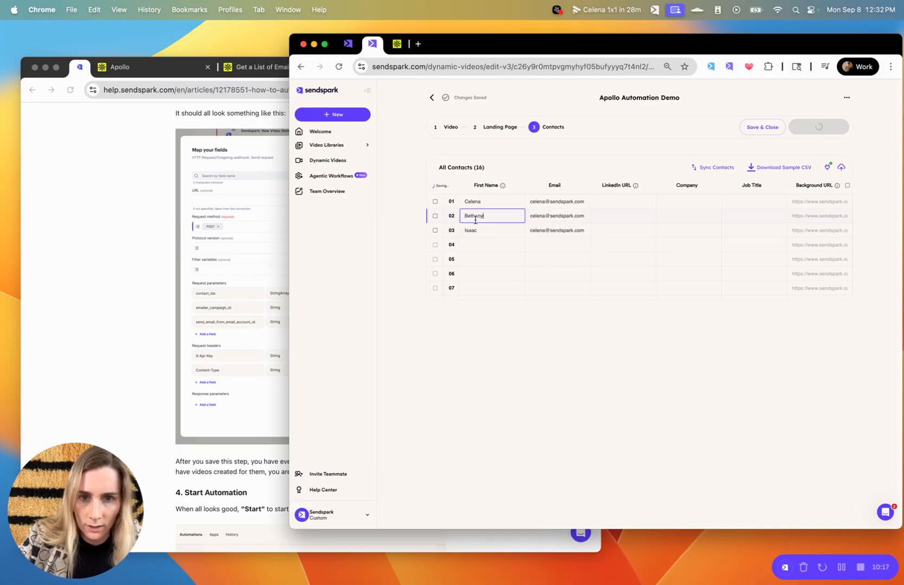
double_click(534, 219)
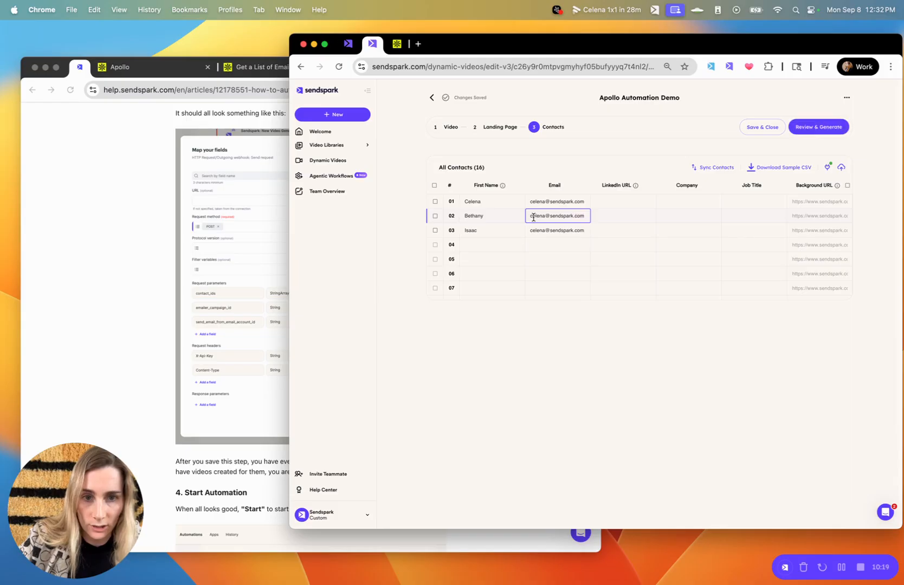
double_click(534, 219)
click(473, 226)
double_click(473, 228)
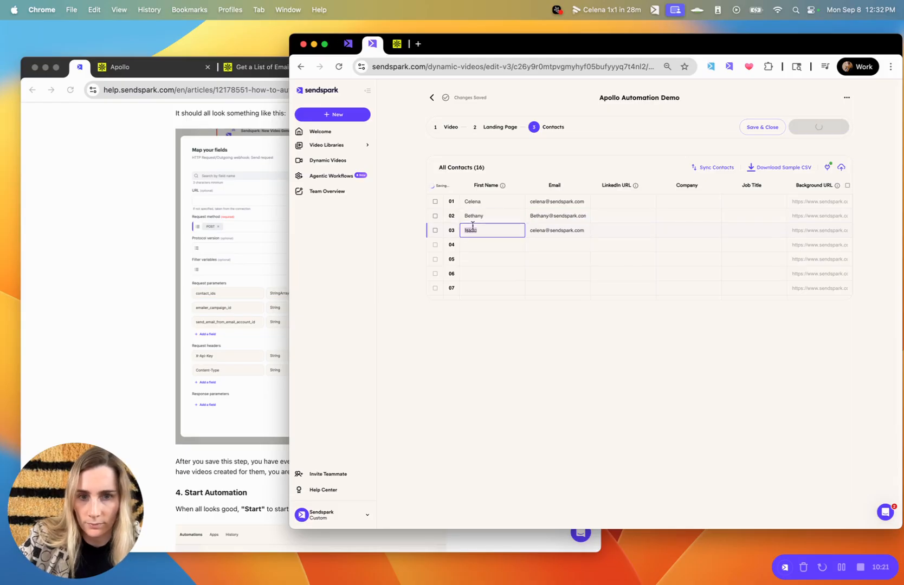
key(cmd+c)
double_click(536, 231)
key(cmd+v)
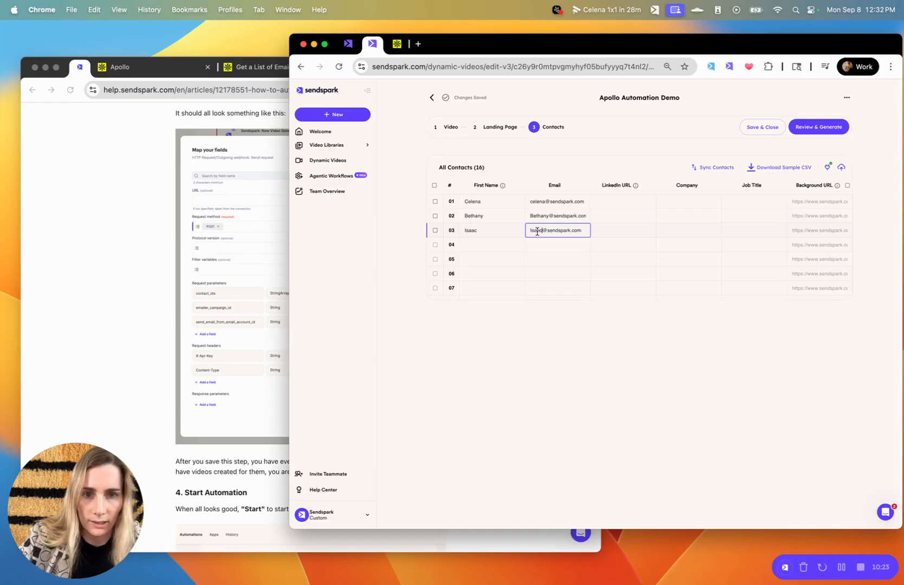
click(762, 394)
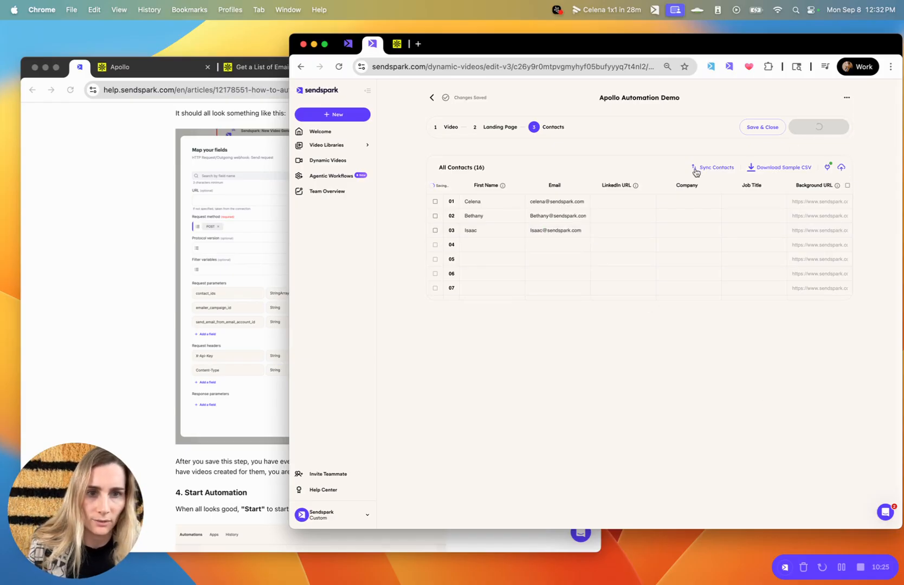
Generate the campaign's personalized videos, then show Automation #357087's three workflow steps.
click(830, 128)
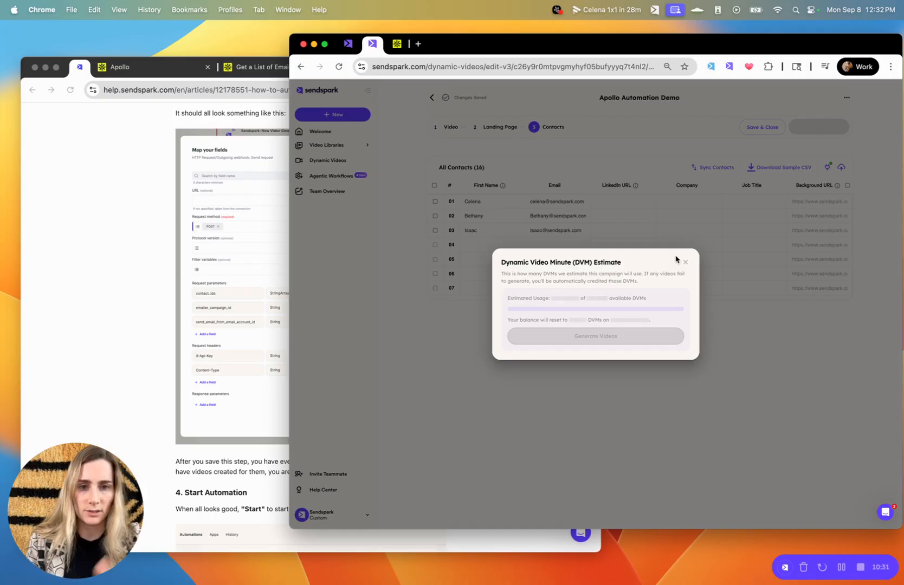
click(617, 336)
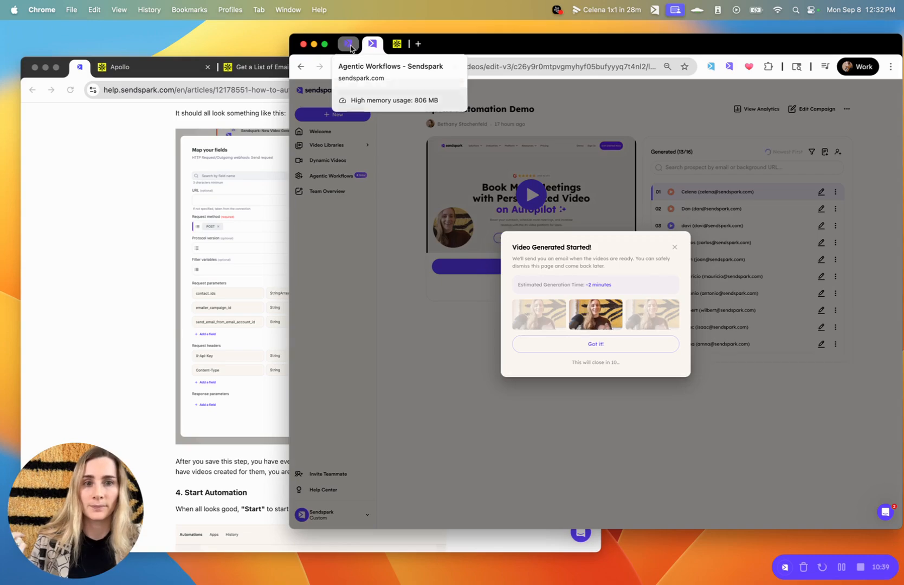
click(348, 45)
click(388, 516)
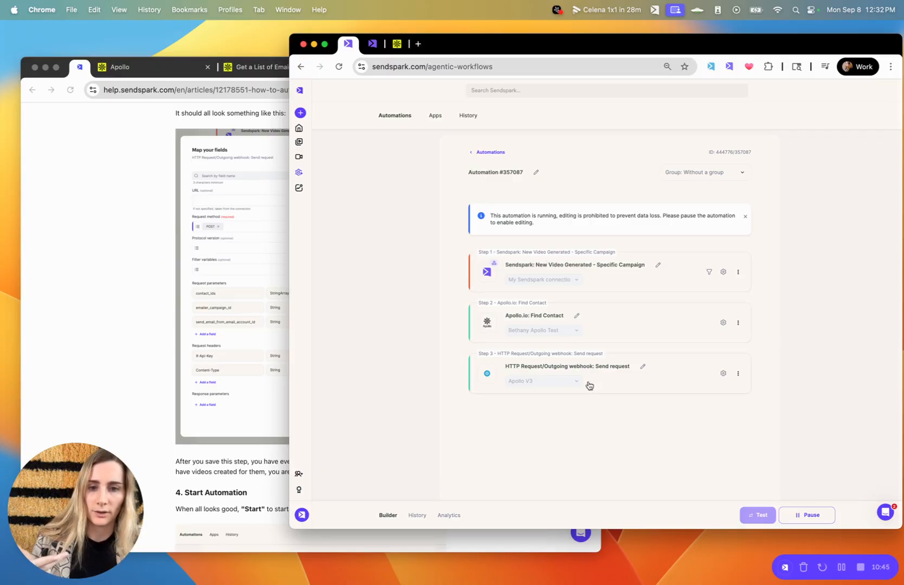
click(417, 515)
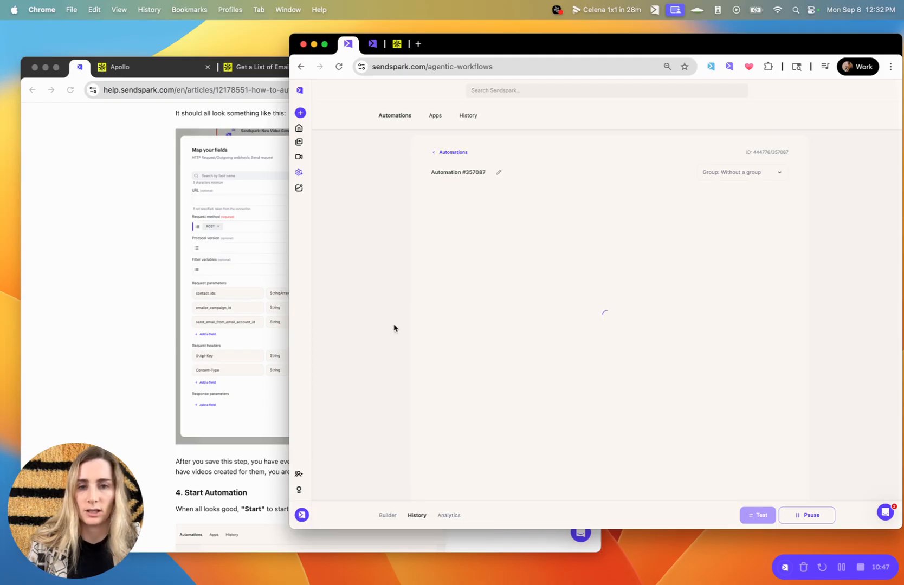
click(387, 515)
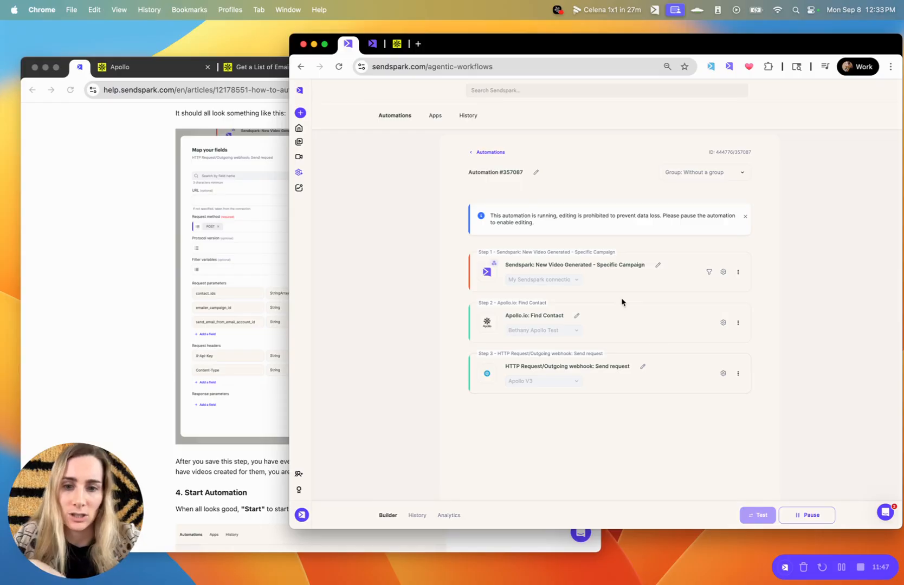
Check the campaign's videos, then expand the latest successful run in Automation #357087's History.
click(371, 44)
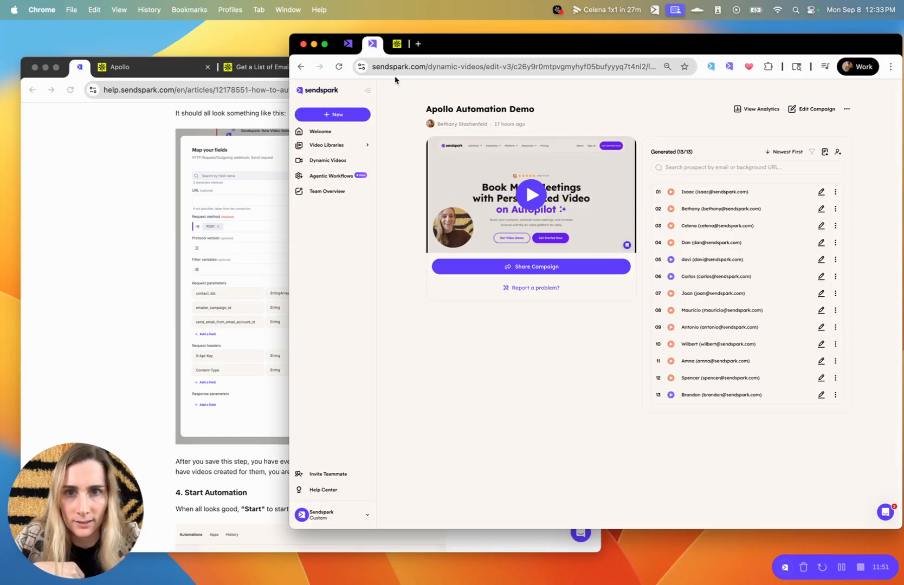
click(350, 46)
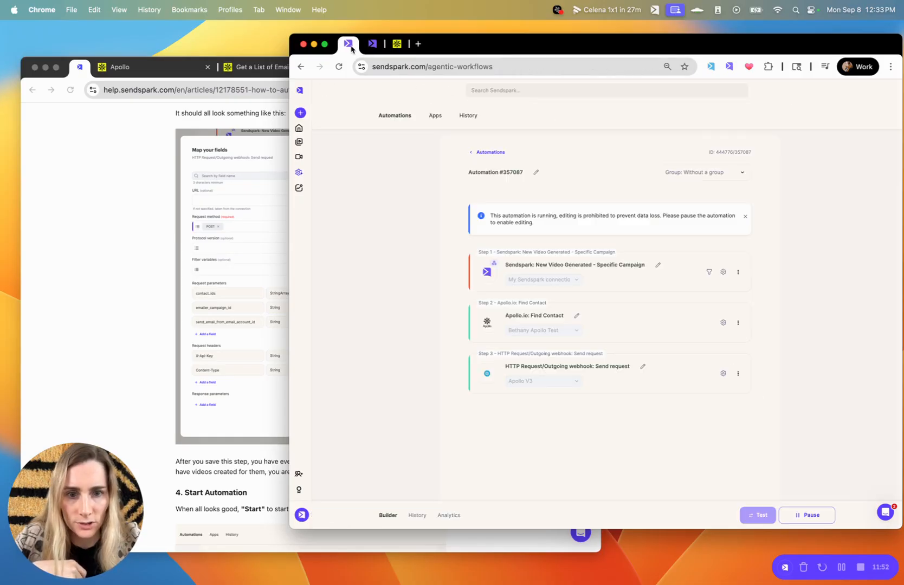
click(418, 516)
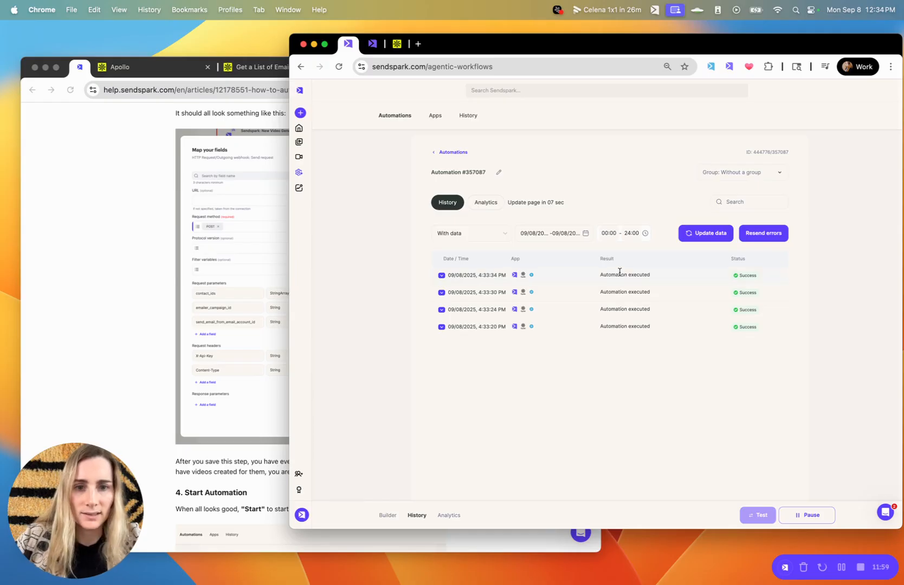
click(587, 279)
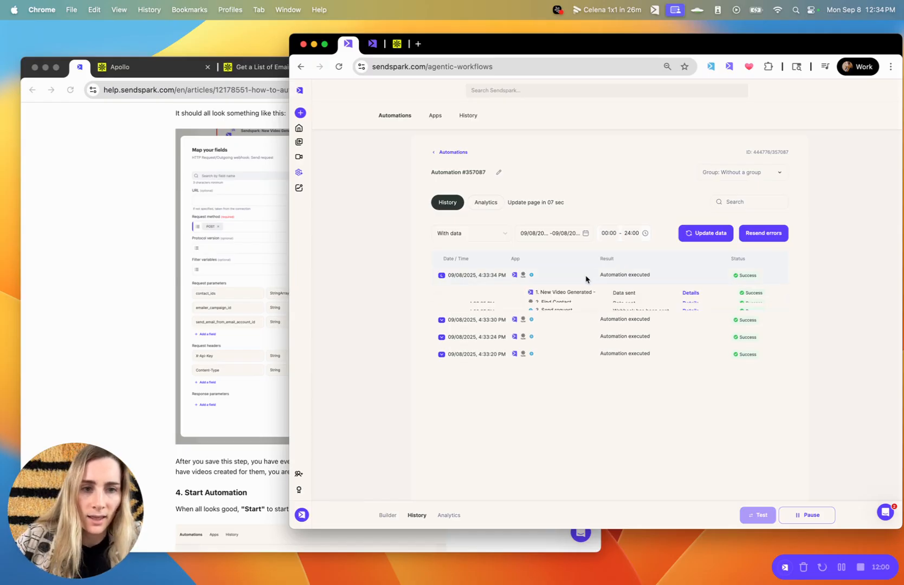
Inspect the trigger, find-contact and send-request step details, then return to the Apollo sequence.
click(690, 295)
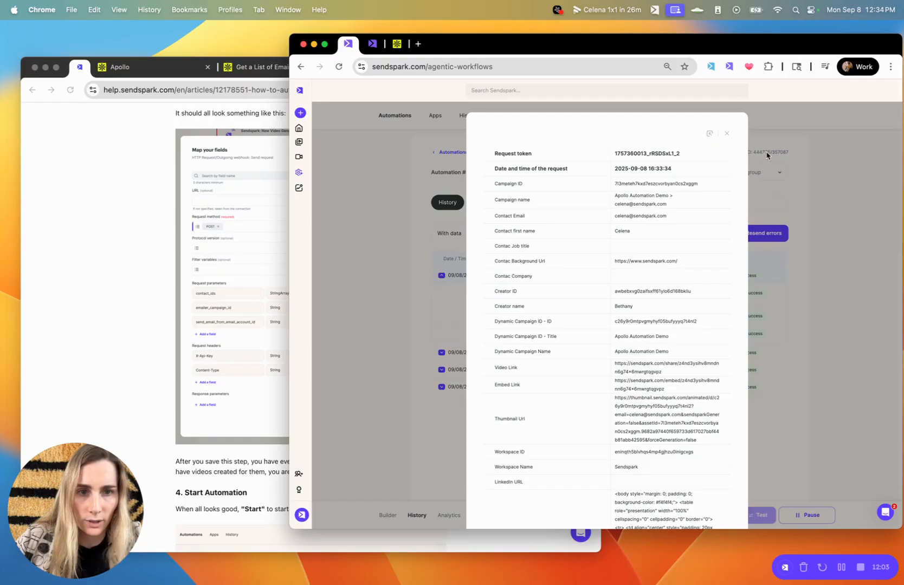
click(727, 134)
click(693, 319)
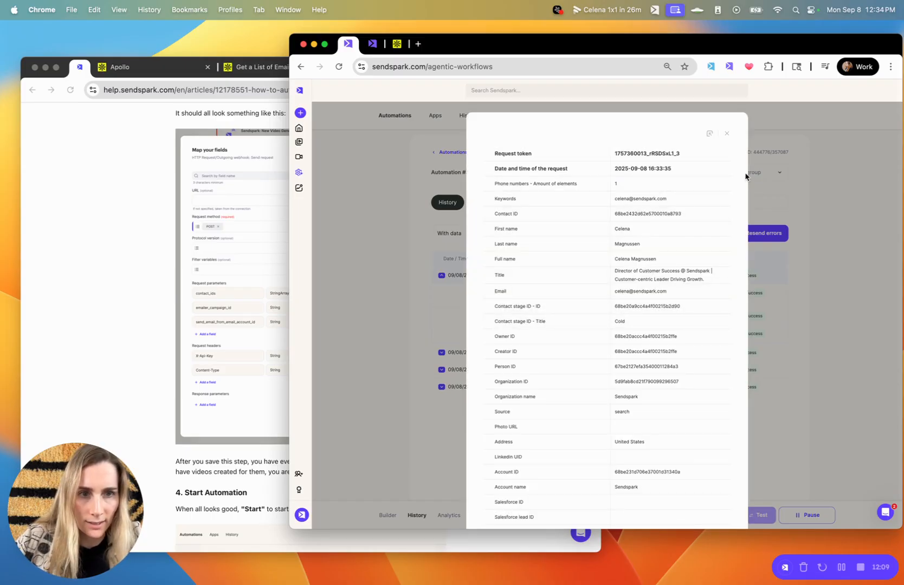
click(727, 134)
click(691, 335)
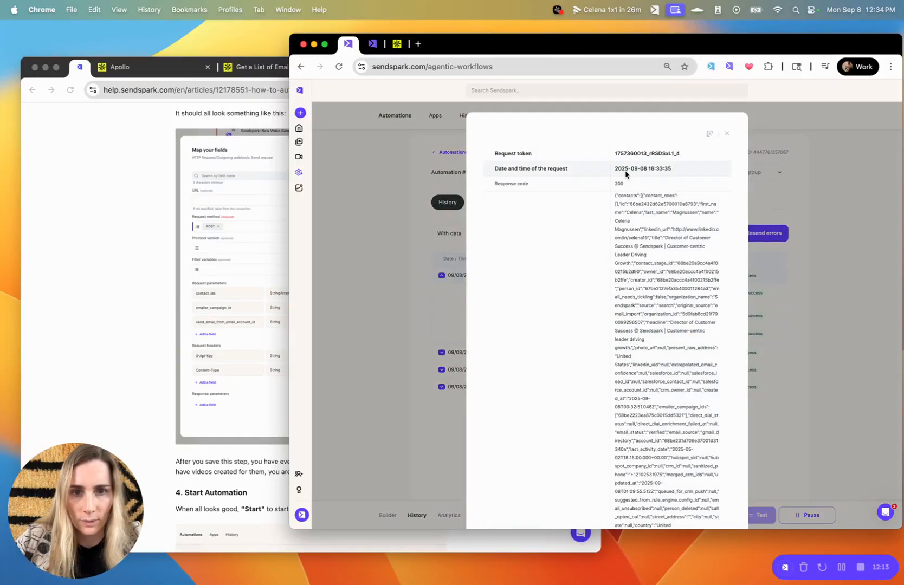
click(727, 135)
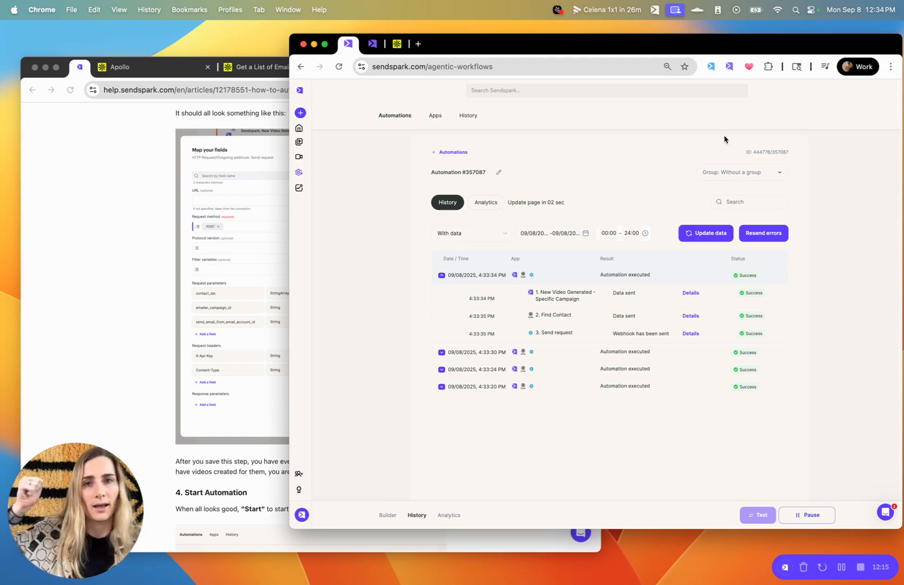
click(398, 44)
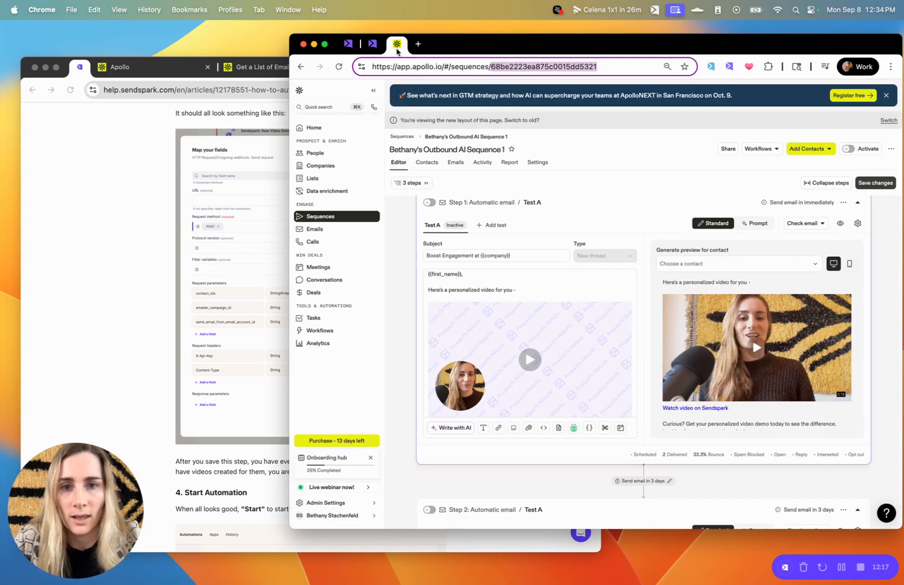